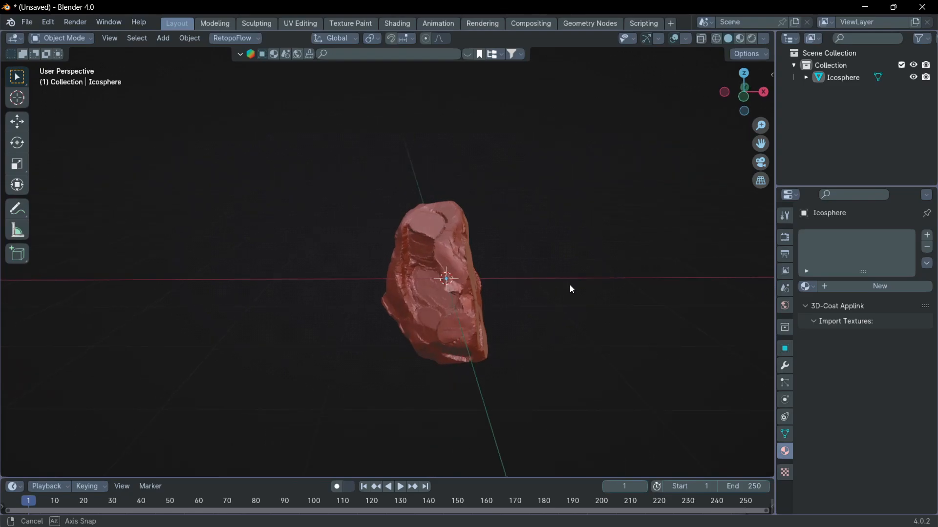
Select the rock, split the 3D viewport in two, and turn one half into a Shader Editor with its sidebar hidden
{"action": "scroll", "coordinate": [566, 281], "scroll_direction": "up", "scroll_amount": 3}
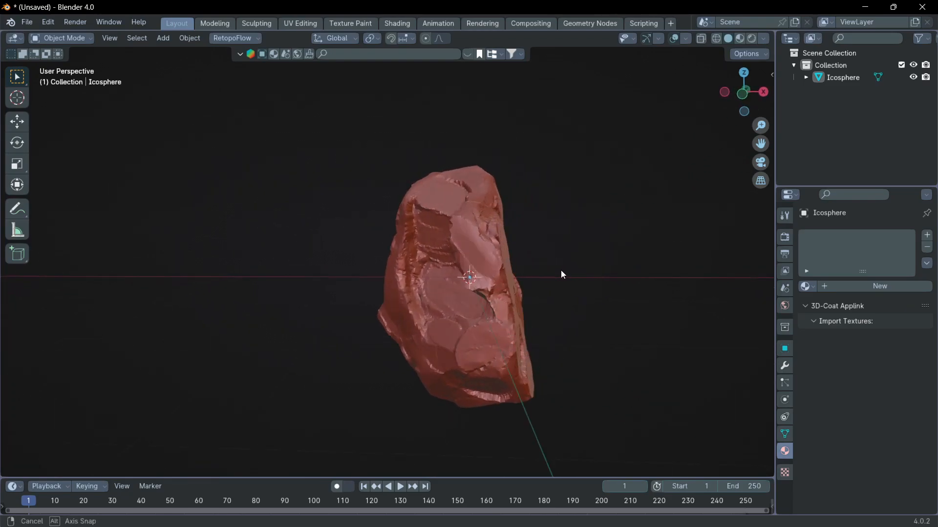
{"action": "scroll", "coordinate": [525, 271], "scroll_direction": "up", "scroll_amount": 3}
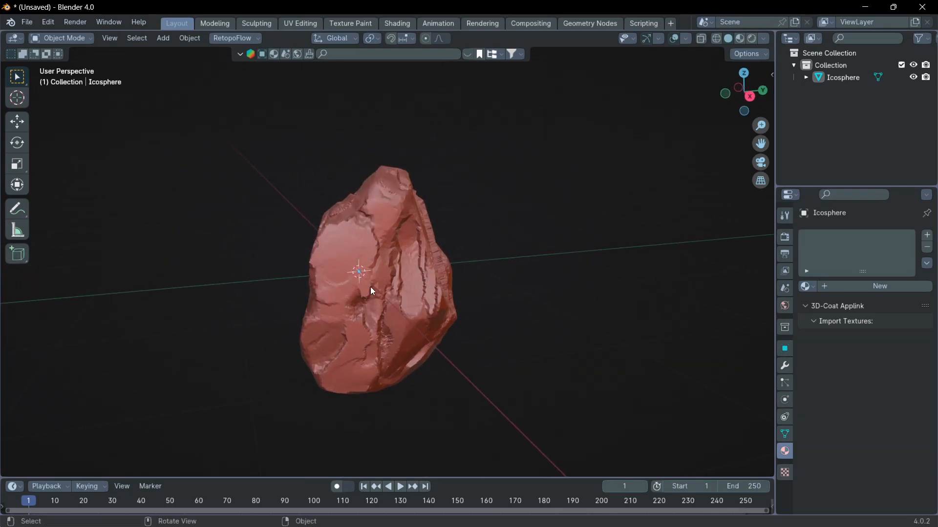
{"action": "middle_click_drag", "start_coordinate": [488, 282], "coordinate": [417, 259]}
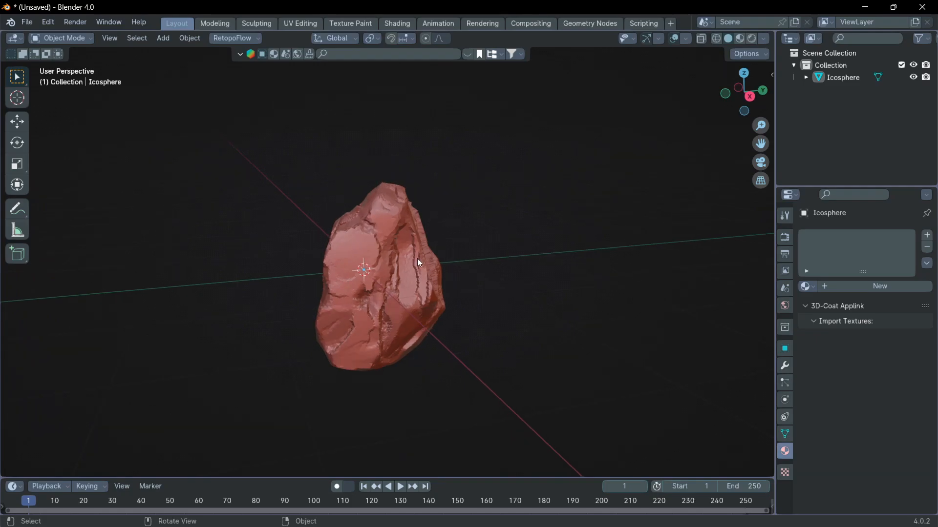
{"action": "left_click", "coordinate": [417, 259]}
{"action": "left_click_drag", "start_coordinate": [2, 37], "coordinate": [391, 171]}
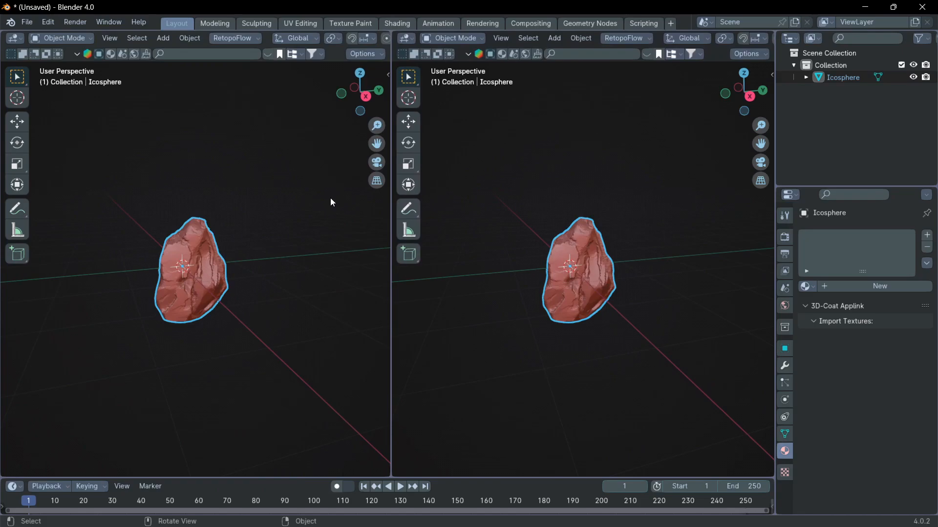
{"action": "left_click", "coordinate": [15, 38]}
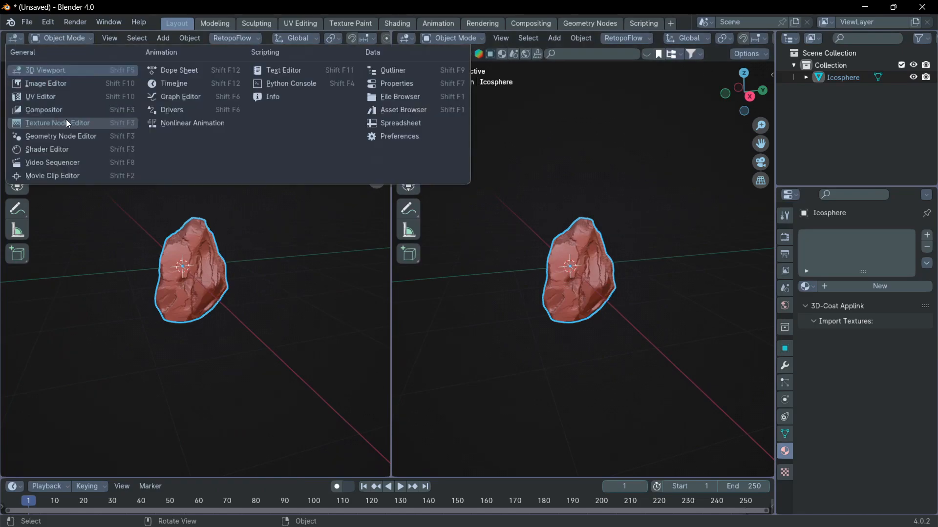
{"action": "left_click", "coordinate": [65, 148]}
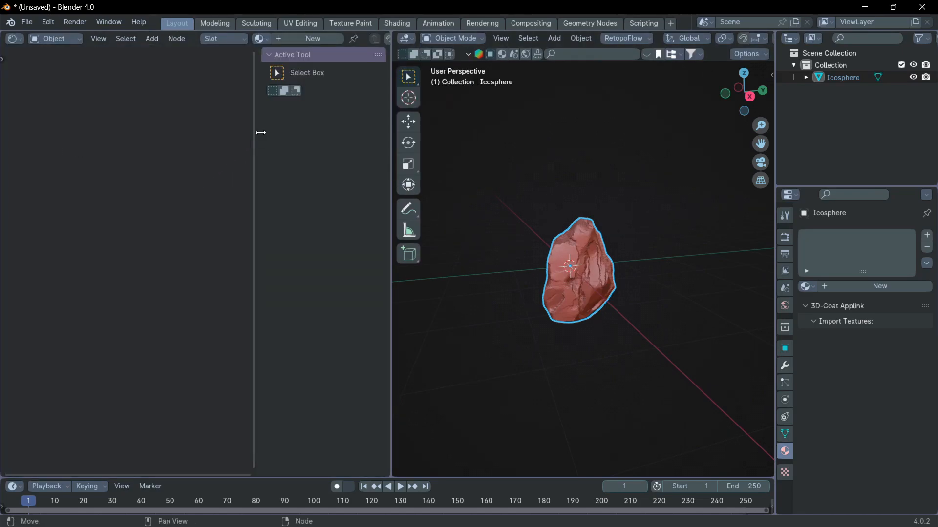
{"action": "key", "text": "n"}
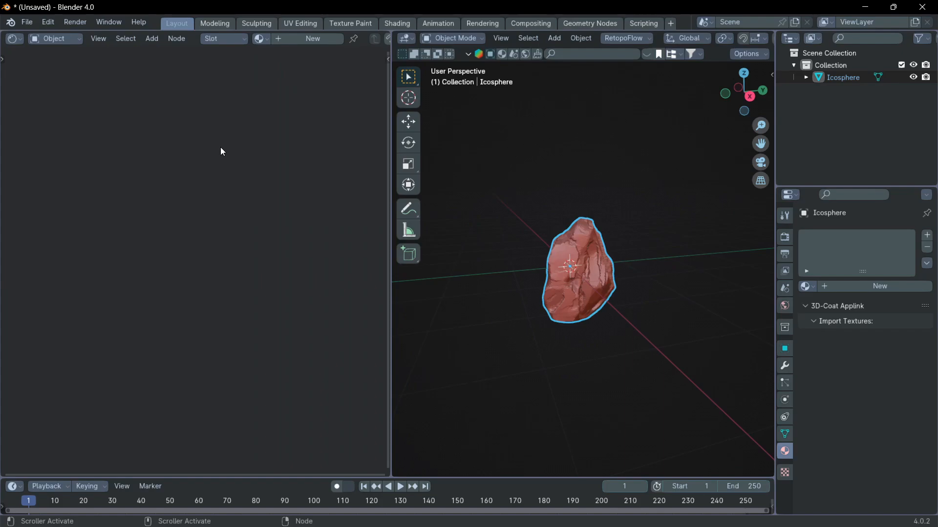
Create a new material for the rock and switch the 3D viewport to Material Preview shading
{"action": "left_click", "coordinate": [313, 39]}
{"action": "scroll", "coordinate": [229, 196], "scroll_direction": "up", "scroll_amount": 4}
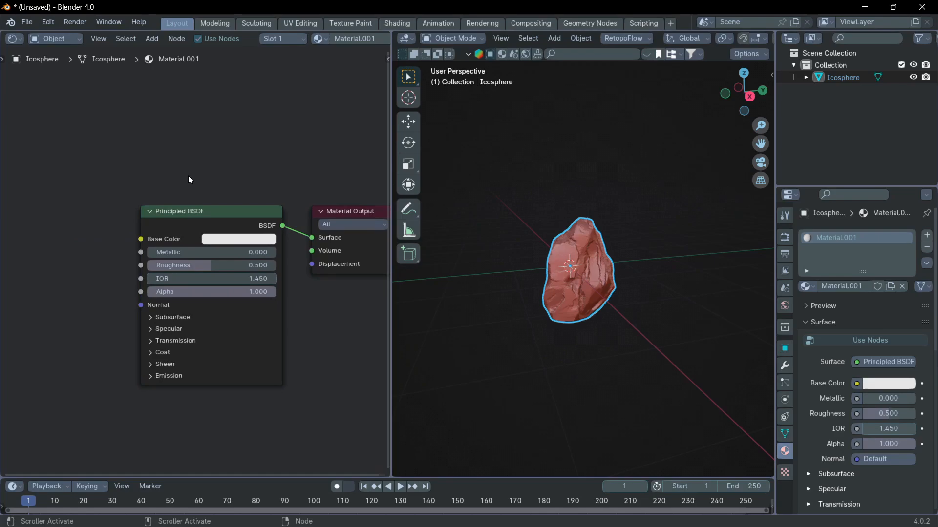
{"action": "scroll", "coordinate": [581, 38], "scroll_direction": "down", "scroll_amount": 5}
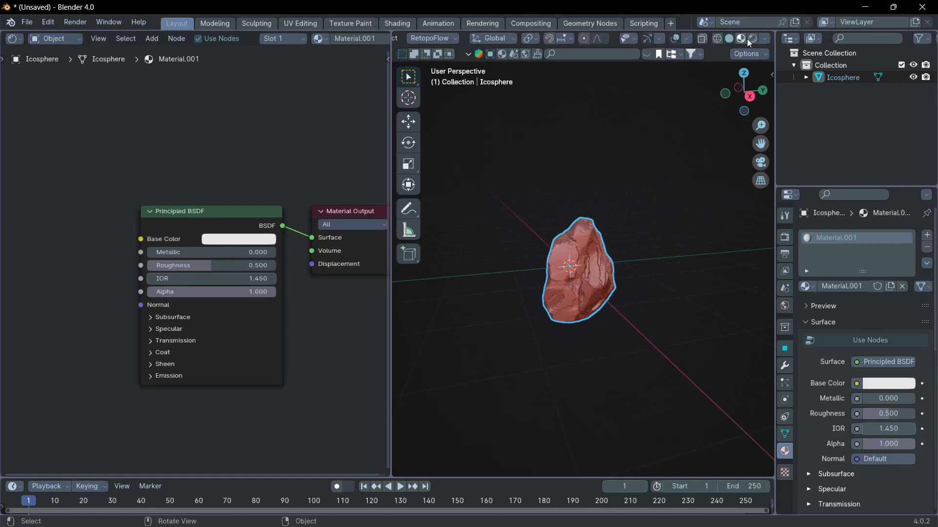
{"action": "left_click", "coordinate": [743, 38]}
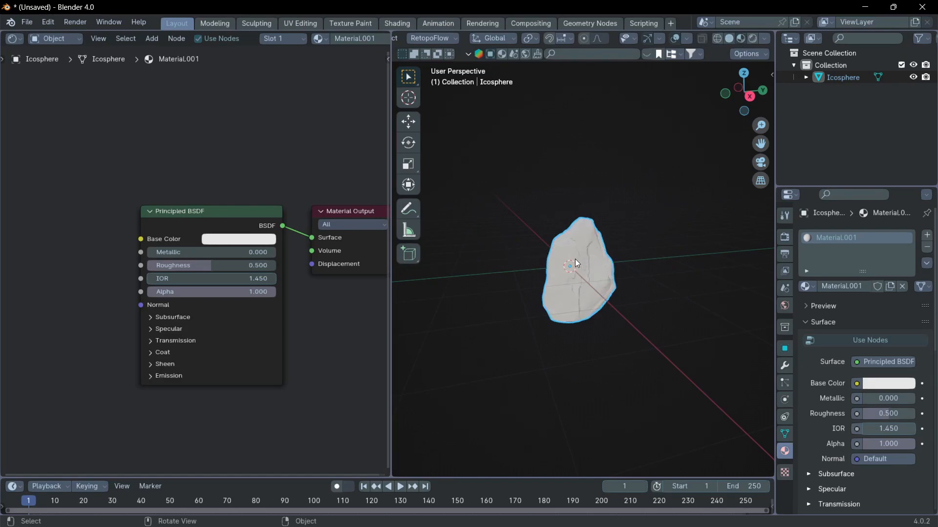
{"action": "middle_click_drag", "start_coordinate": [575, 263], "coordinate": [585, 240]}
{"action": "scroll", "coordinate": [159, 231], "scroll_direction": "down", "scroll_amount": 2}
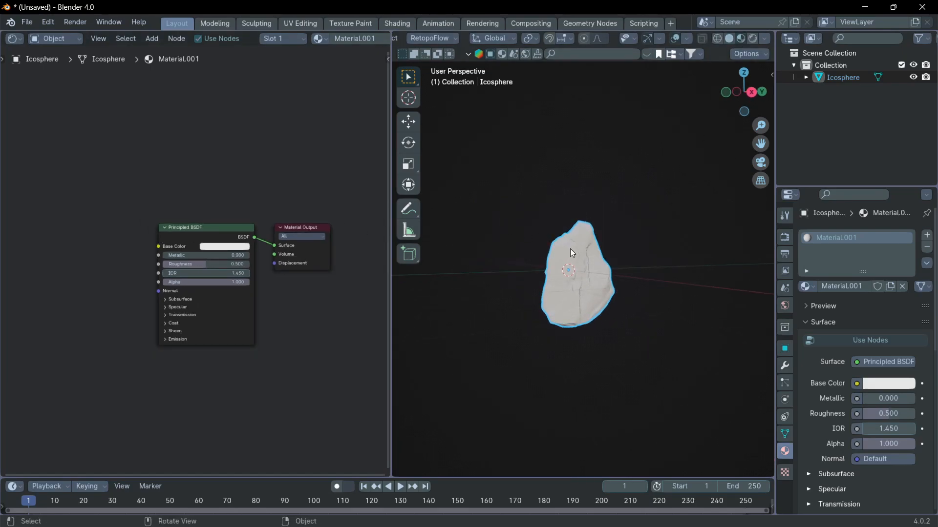
Unwrap the rock's whole mesh with Cube Projection and return to Object Mode
{"action": "key", "text": "Tab"}
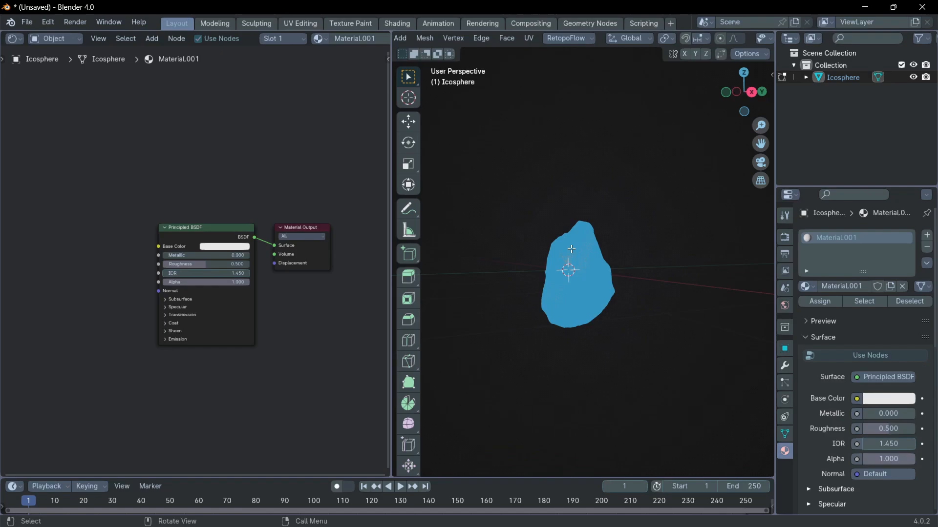
{"action": "key", "text": "u"}
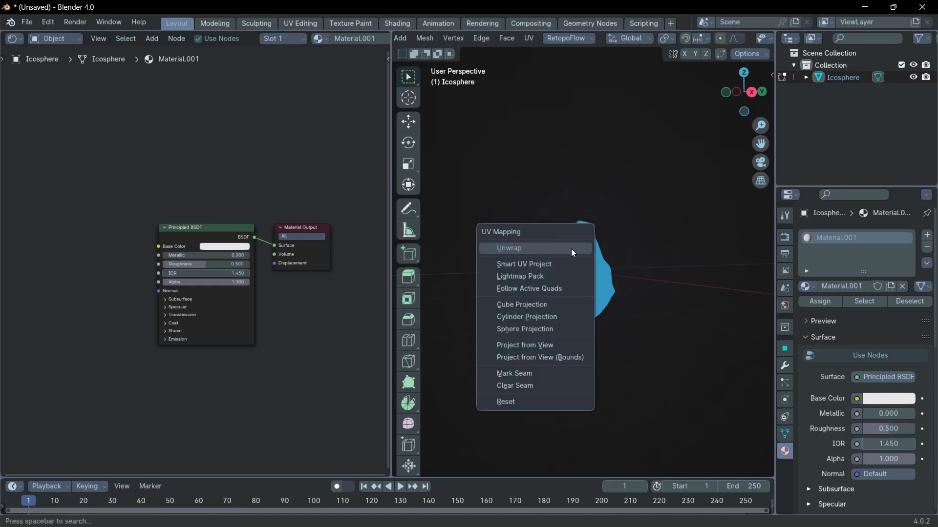
{"action": "key", "text": "c"}
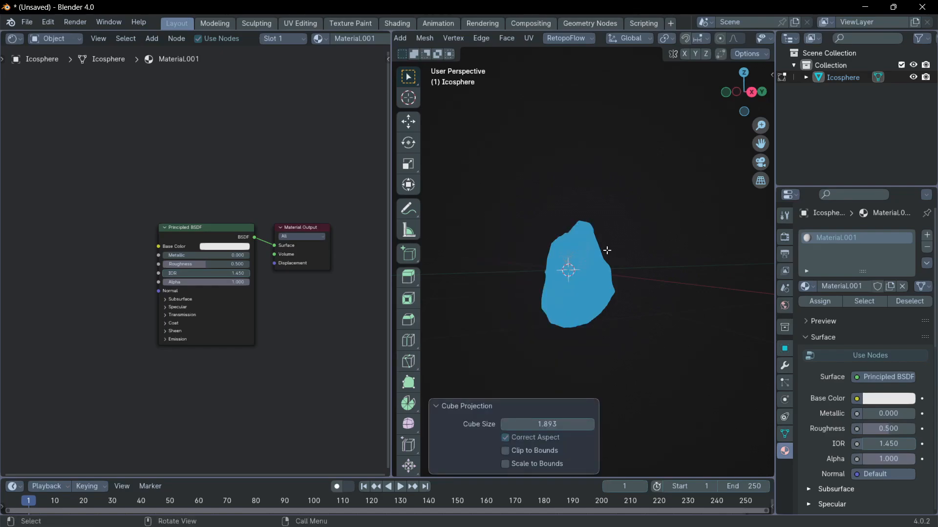
{"action": "key", "text": "Tab"}
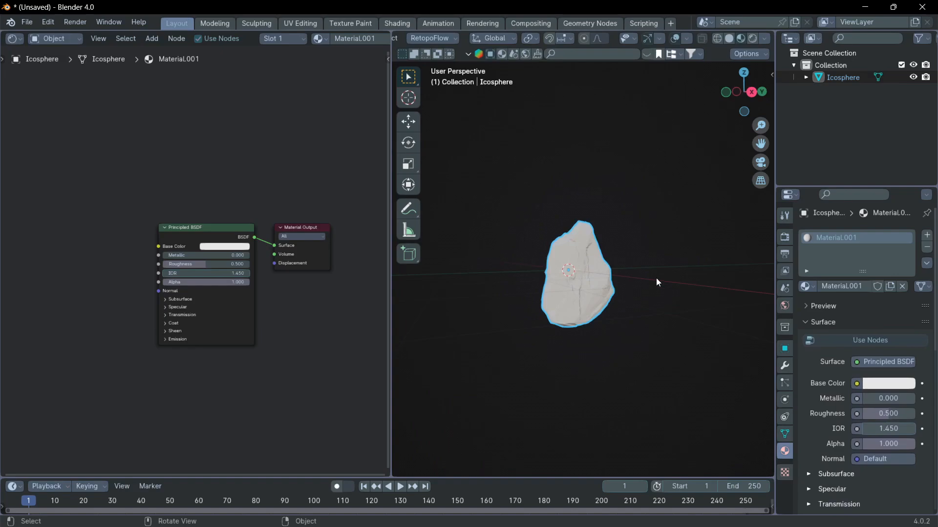
Load aerial_ground_rock_diff_4k.jpg as an image texture, connect its Color to the Principled BSDF's Base Color, and inspect the rock
{"action": "left_click", "coordinate": [195, 229]}
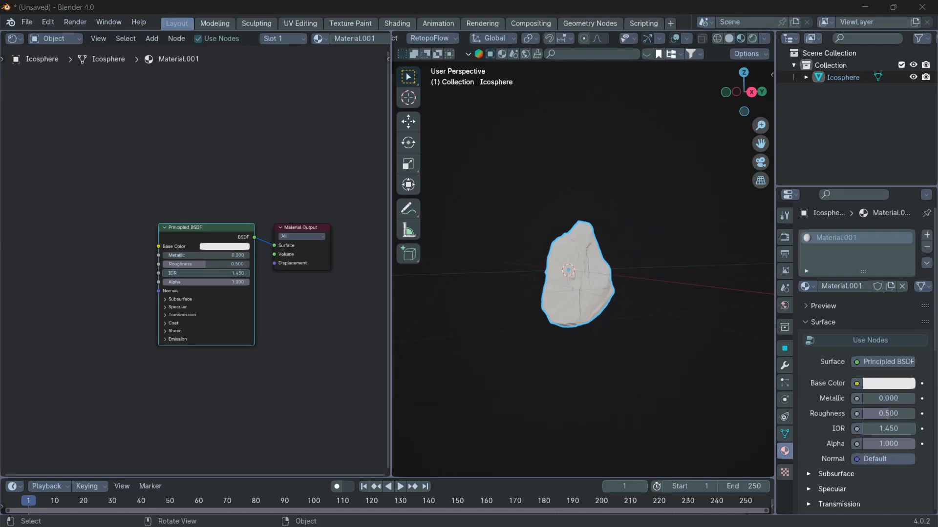
{"action": "left_click_drag", "start_coordinate": [42, 285], "coordinate": [165, 248]}
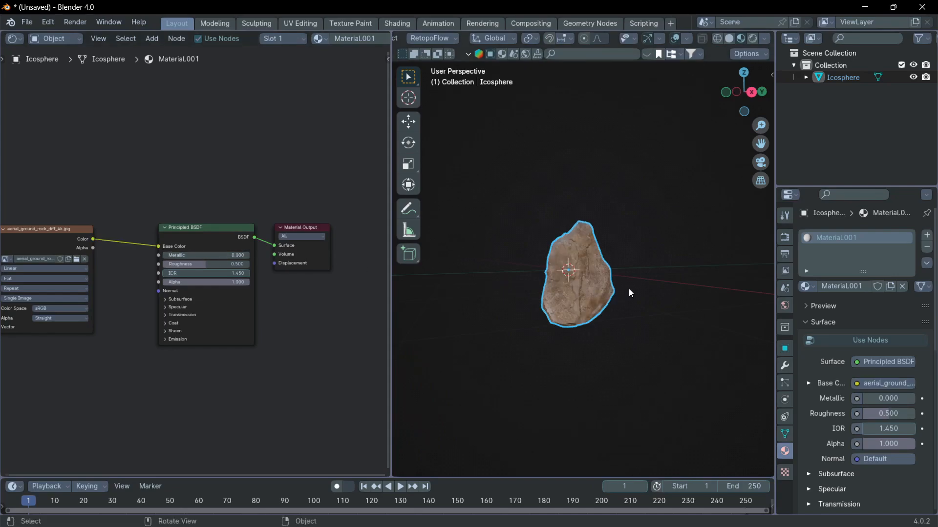
{"action": "scroll", "coordinate": [629, 288], "scroll_direction": "up", "scroll_amount": 6}
{"action": "middle_click_drag", "start_coordinate": [628, 288], "coordinate": [544, 283]}
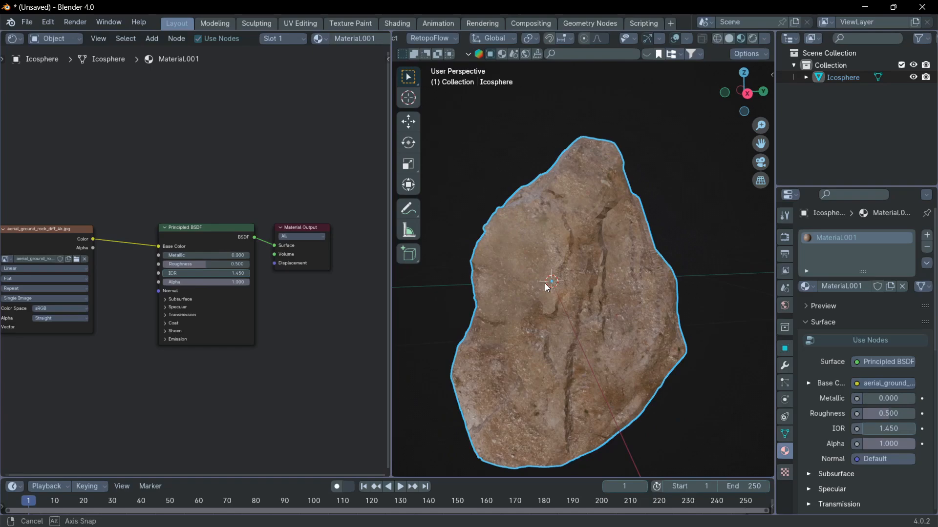
{"action": "middle_click_drag", "start_coordinate": [544, 284], "coordinate": [568, 280]}
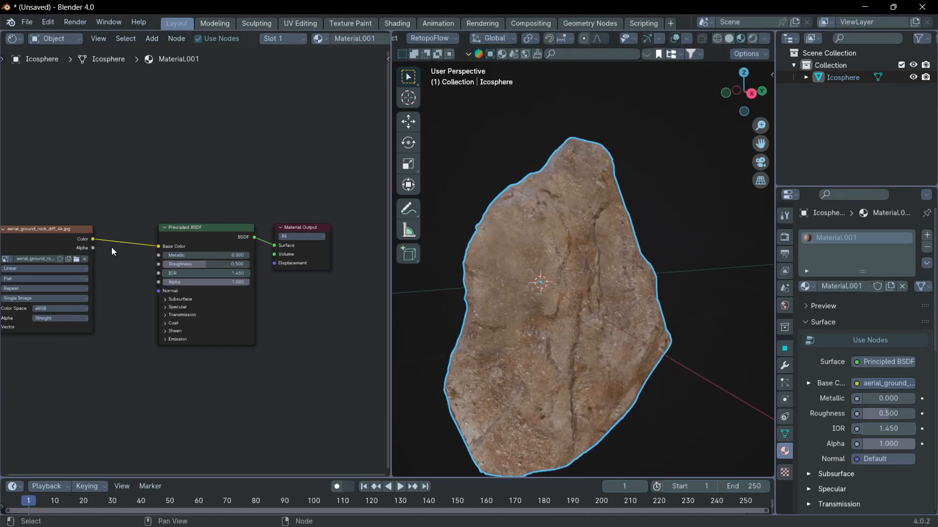
Move the diffuse texture node farther away and insert a Hue/Saturation/Value node between it and the Principled BSDF
{"action": "middle_click_drag", "start_coordinate": [115, 252], "coordinate": [202, 240]}
{"action": "left_click_drag", "start_coordinate": [147, 227], "coordinate": [58, 236]}
{"action": "scroll", "coordinate": [174, 208], "scroll_direction": "down", "scroll_amount": 1}
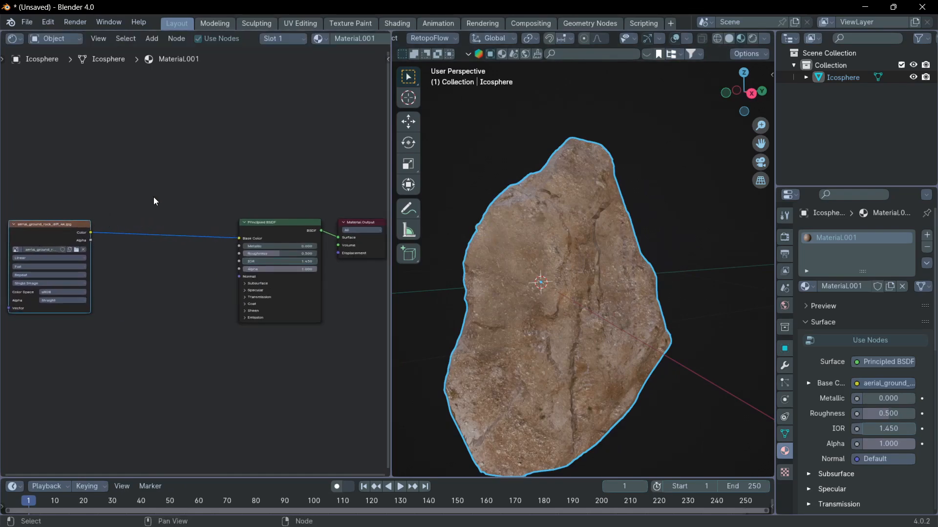
{"action": "key", "text": "shift+a"}
{"action": "left_click", "coordinate": [169, 184]}
{"action": "type", "text": "hue"}
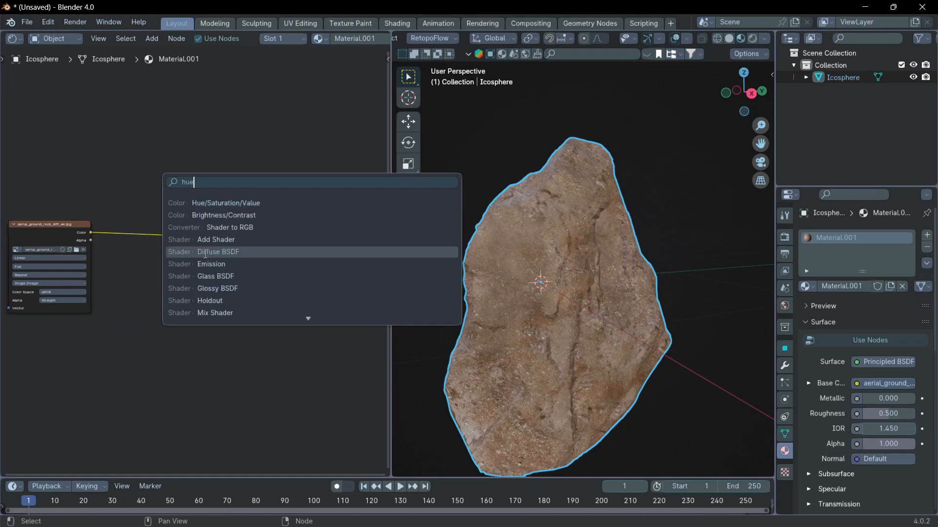
{"action": "left_click", "coordinate": [213, 202]}
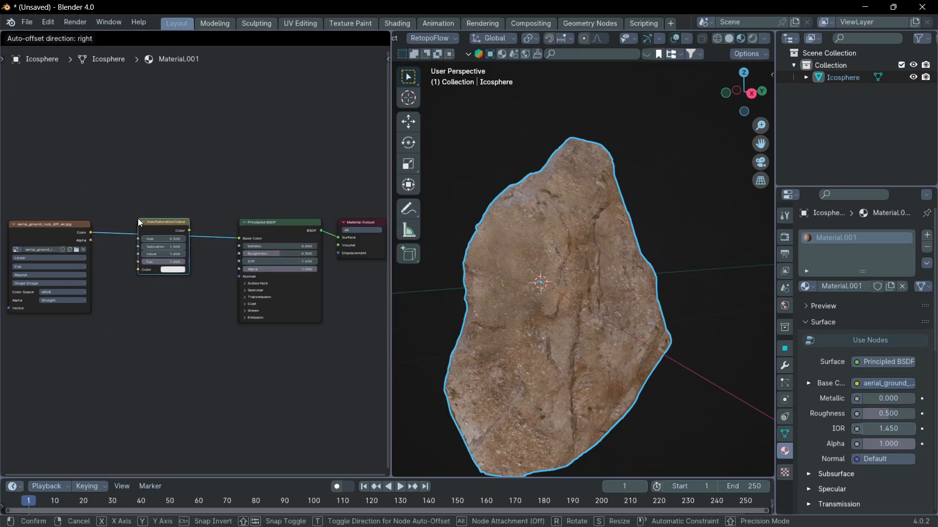
{"action": "left_click", "coordinate": [139, 222]}
Set the Hue/Saturation/Value node's Saturation to 0 and Value to 0.5, checking the rock's colour
{"action": "scroll", "coordinate": [130, 237], "scroll_direction": "up", "scroll_amount": 4}
{"action": "middle_click_drag", "start_coordinate": [154, 246], "coordinate": [250, 254]}
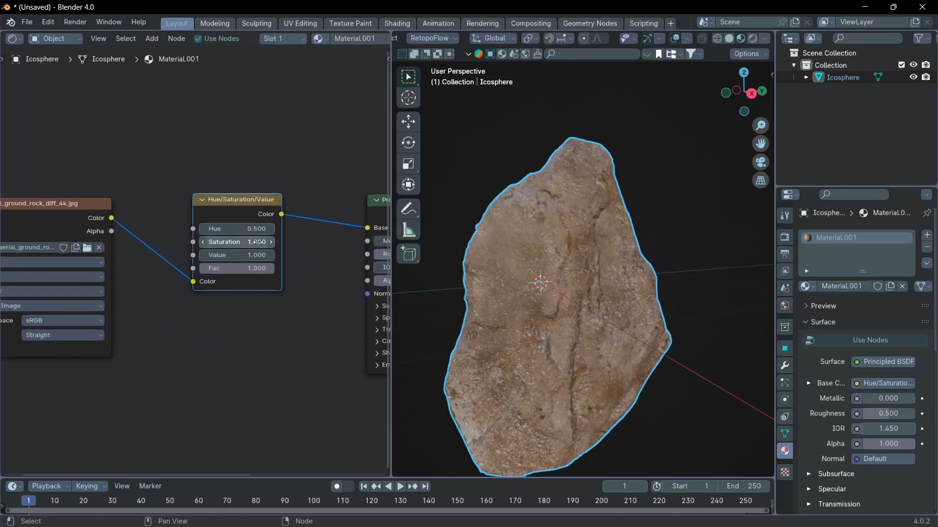
{"action": "left_click_drag", "start_coordinate": [252, 243], "coordinate": [195, 242]}
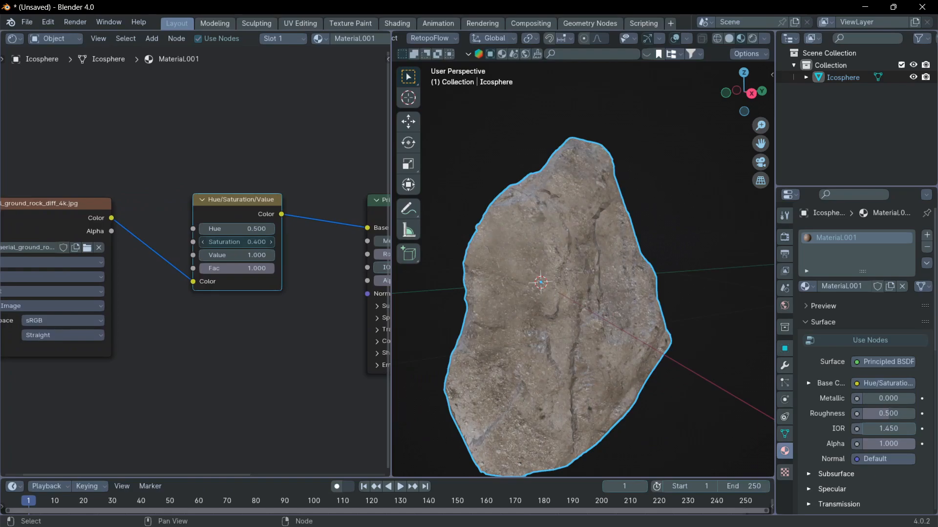
{"action": "mouse_move", "coordinate": [547, 254]}
{"action": "middle_mouse_down"}
{"action": "mouse_move", "coordinate": [564, 257]}
{"action": "mouse_move", "coordinate": [515, 245]}
{"action": "mouse_move", "coordinate": [458, 256]}
{"action": "mouse_move", "coordinate": [561, 257]}
{"action": "middle_mouse_up"}
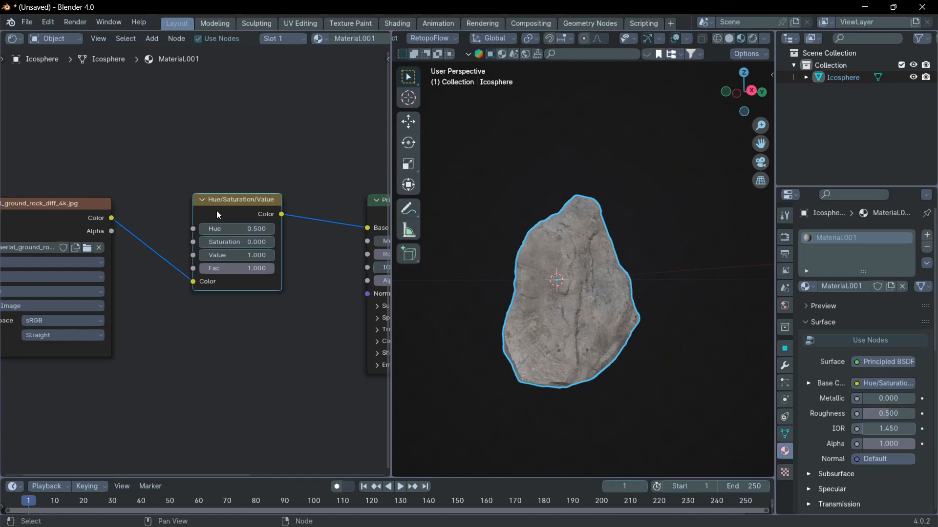
{"action": "scroll", "coordinate": [274, 258], "scroll_direction": "down", "scroll_amount": 2}
{"action": "scroll", "coordinate": [276, 260], "scroll_direction": "up", "scroll_amount": 4}
{"action": "left_click_drag", "start_coordinate": [277, 260], "coordinate": [248, 259]}
{"action": "scroll", "coordinate": [558, 301], "scroll_direction": "up", "scroll_amount": 3}
{"action": "middle_click_drag", "start_coordinate": [558, 301], "coordinate": [533, 307]}
{"action": "scroll", "coordinate": [542, 304], "scroll_direction": "down", "scroll_amount": 5}
{"action": "scroll", "coordinate": [88, 249], "scroll_direction": "down", "scroll_amount": 2}
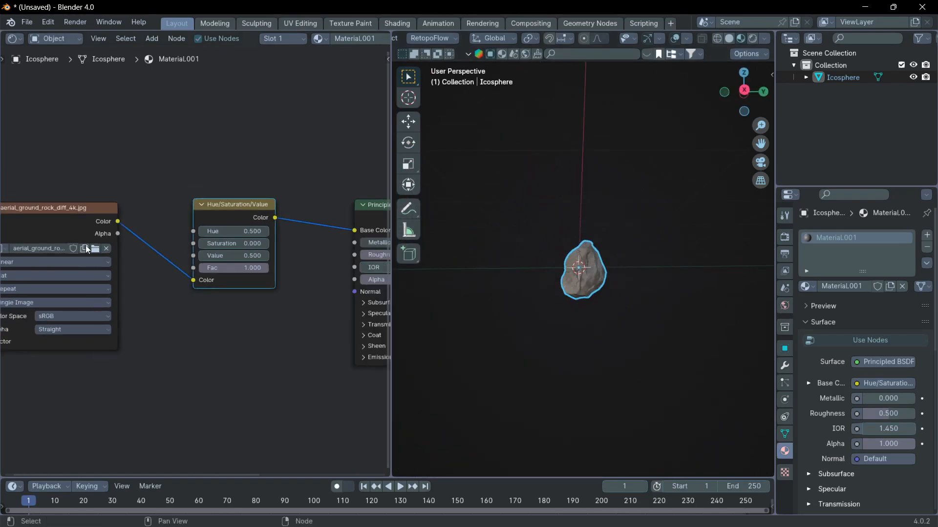
Bring aerial_ground_rock_nor_dx_4k.jpg into the node graph as an image texture below the diffuse texture
{"action": "scroll", "coordinate": [189, 210], "scroll_direction": "down", "scroll_amount": 4}
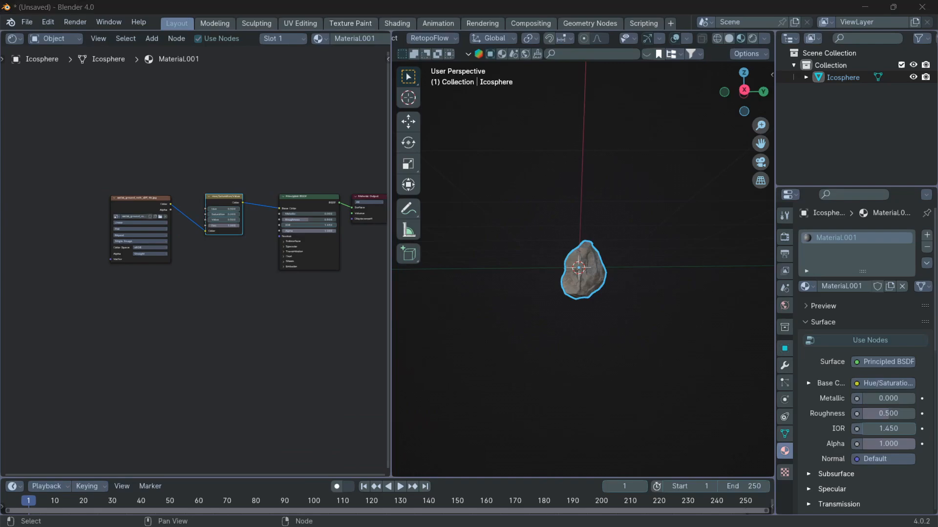
{"action": "left_click_drag", "start_coordinate": [159, 362], "coordinate": [108, 329]}
{"action": "left_click", "coordinate": [185, 313]}
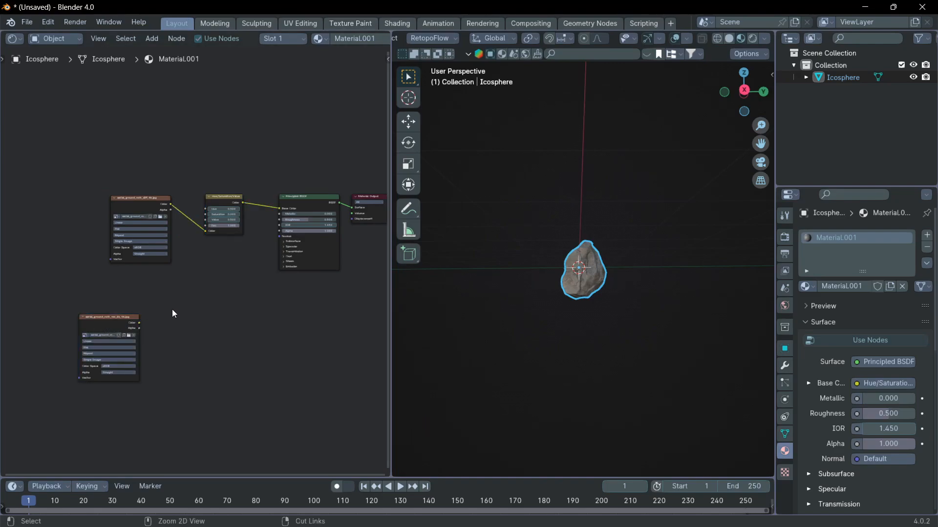
Add a Normal Map node and connect the normal texture's Color output to its Color input
{"action": "key", "text": "shift+a"}
{"action": "left_click", "coordinate": [154, 307]}
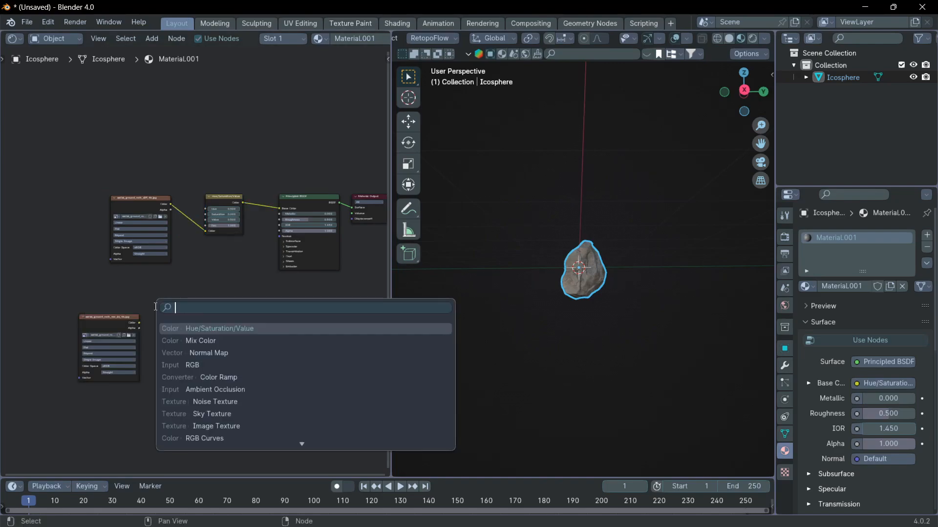
{"action": "type", "text": "rorm"}
{"action": "key", "text": "Down"}
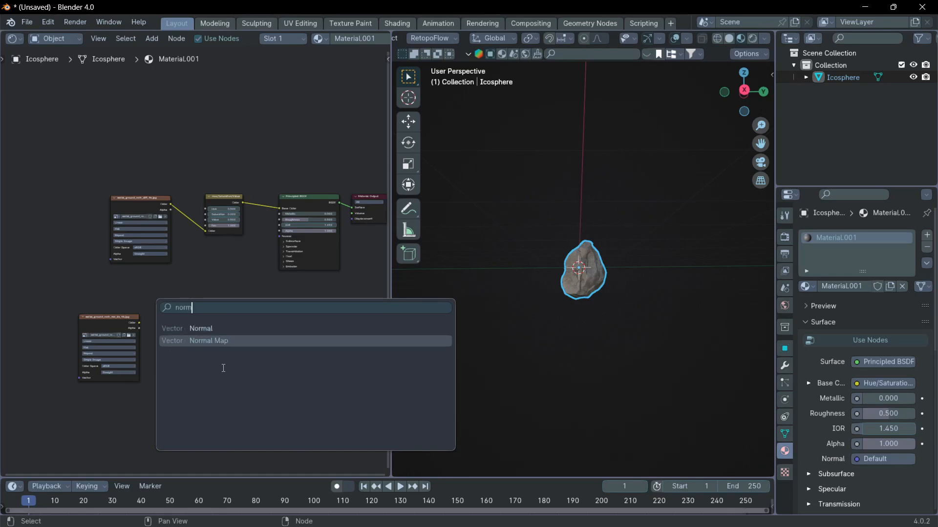
{"action": "key", "text": "Return"}
{"action": "left_click", "coordinate": [161, 324]}
{"action": "scroll", "coordinate": [161, 324], "scroll_direction": "up", "scroll_amount": 2}
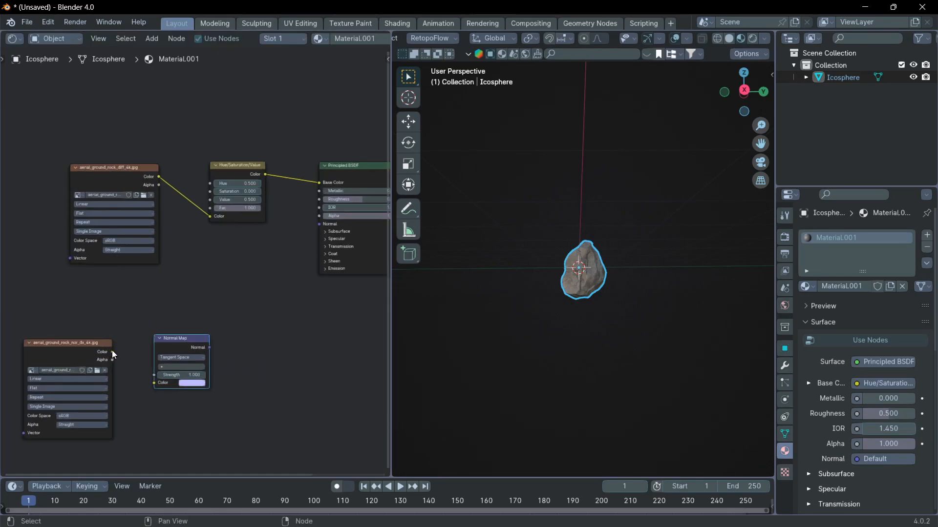
{"action": "left_click_drag", "start_coordinate": [112, 352], "coordinate": [155, 383]}
Set the normal texture's colour space to Non-Color
{"action": "scroll", "coordinate": [79, 415], "scroll_direction": "up", "scroll_amount": 1}
{"action": "scroll", "coordinate": [79, 415], "scroll_direction": "up", "scroll_amount": 2}
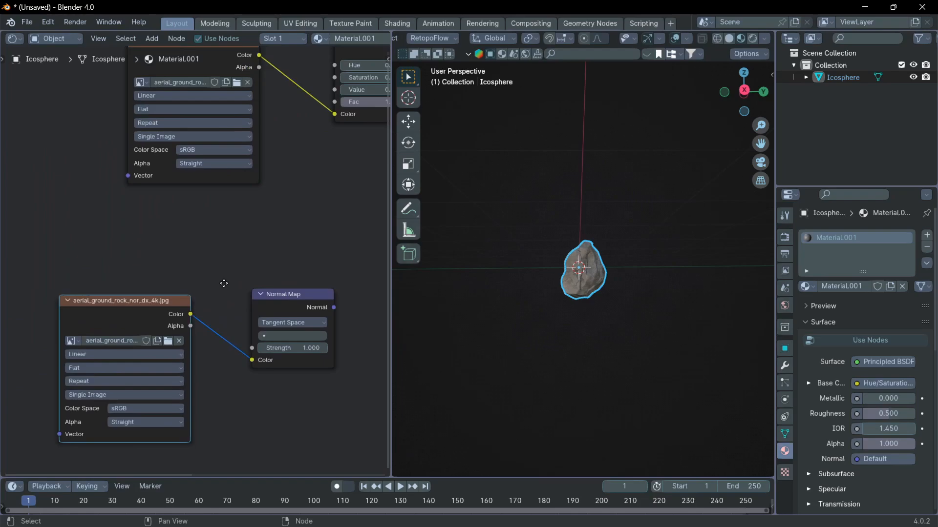
{"action": "left_click", "coordinate": [170, 352]}
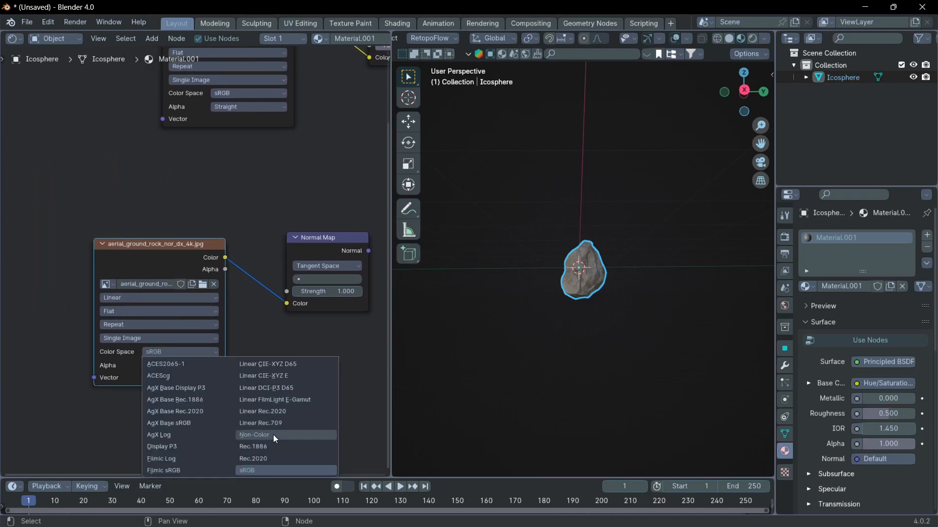
{"action": "left_click", "coordinate": [274, 435]}
Connect the Normal Map node's Normal output to the Principled BSDF's Normal input
{"action": "scroll", "coordinate": [282, 373], "scroll_direction": "down", "scroll_amount": 3}
{"action": "middle_click_drag", "start_coordinate": [263, 259], "coordinate": [171, 325]}
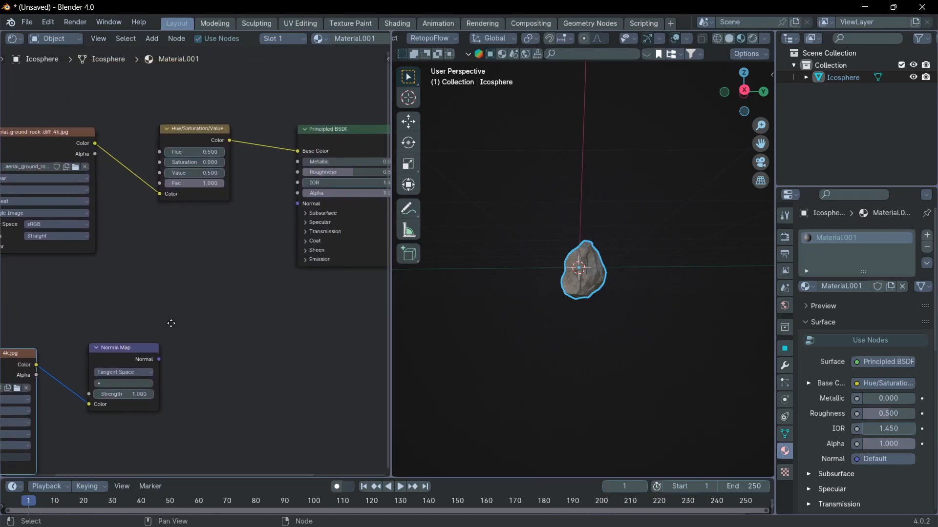
{"action": "left_click_drag", "start_coordinate": [163, 351], "coordinate": [296, 209]}
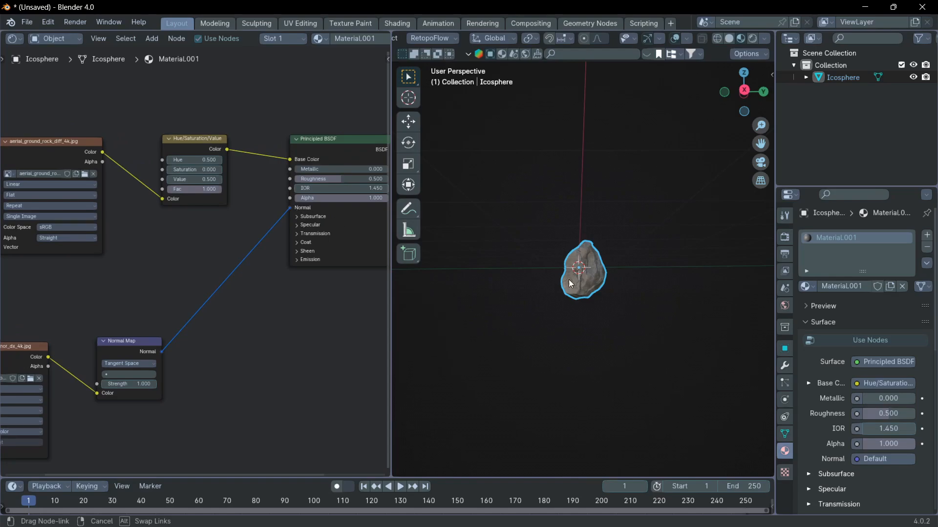
Bring aerial_ground_rock_nor_gl_4k.jpg into the node graph as an image texture below the DX normal texture
{"action": "scroll", "coordinate": [571, 283], "scroll_direction": "up", "scroll_amount": 10}
{"action": "scroll", "coordinate": [564, 291], "scroll_direction": "down", "scroll_amount": 4}
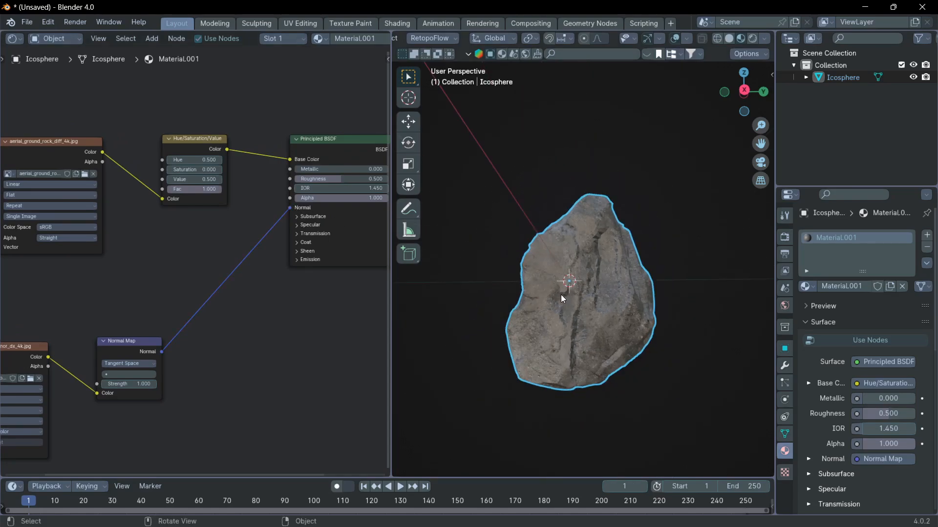
{"action": "middle_click_drag", "start_coordinate": [560, 295], "coordinate": [586, 298]}
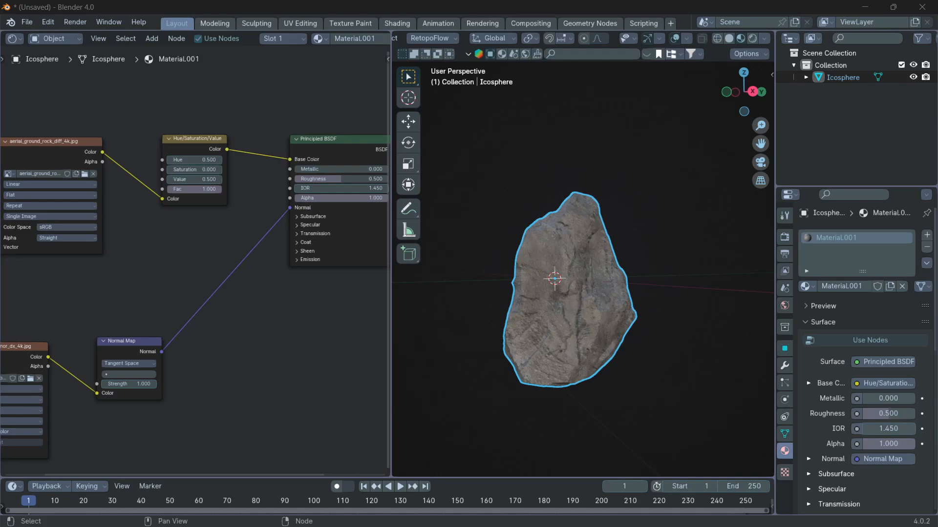
{"action": "scroll", "coordinate": [175, 143], "scroll_direction": "down", "scroll_amount": 6}
{"action": "middle_click_drag", "start_coordinate": [133, 230], "coordinate": [150, 156]}
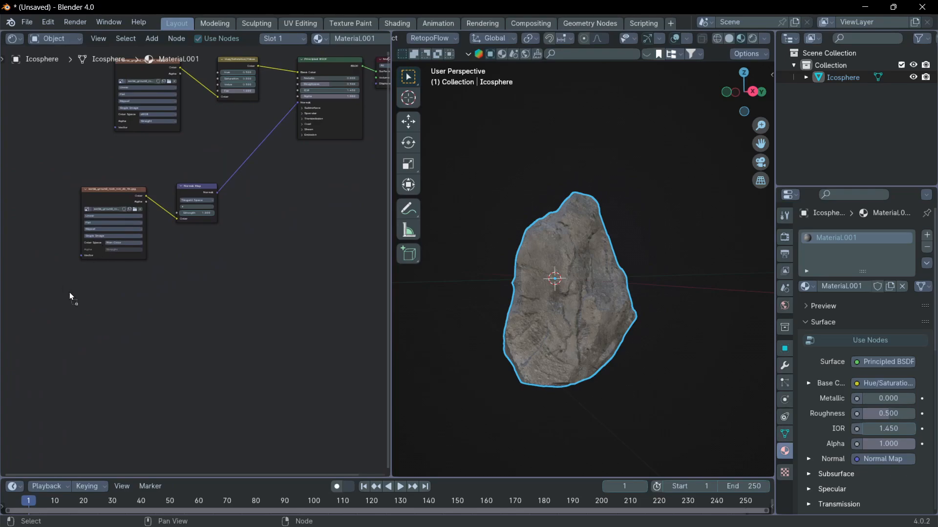
{"action": "left_click_drag", "start_coordinate": [70, 292], "coordinate": [69, 292]}
Delete the DX normal texture and connect the GL normal texture's Color output to the Normal Map node's Color input
{"action": "left_click", "coordinate": [116, 192]}
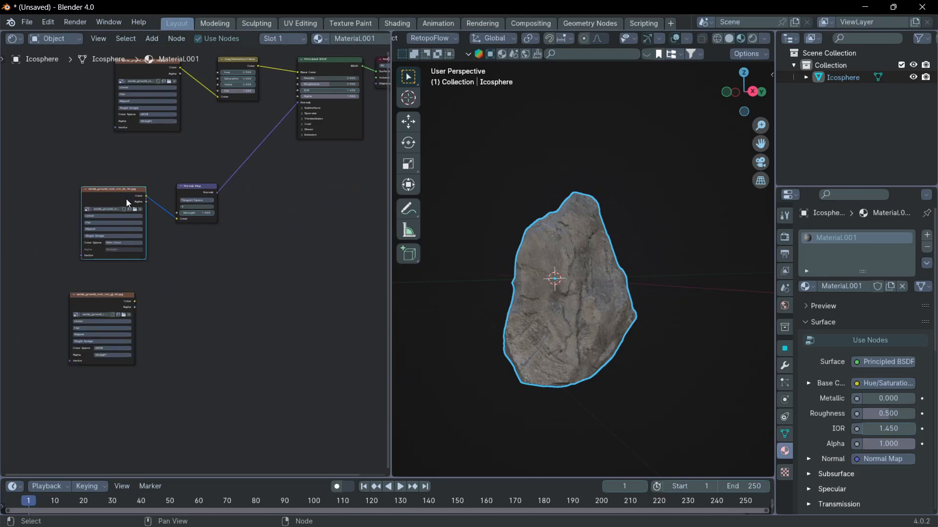
{"action": "key", "text": "x"}
{"action": "scroll", "coordinate": [135, 301], "scroll_direction": "up", "scroll_amount": 2}
{"action": "left_click_drag", "start_coordinate": [98, 325], "coordinate": [165, 193]}
Set the GL normal texture's colour space to Non-Color and move its node closer to the Normal Map node
{"action": "middle_click_drag", "start_coordinate": [73, 388], "coordinate": [145, 347]}
{"action": "left_click", "coordinate": [144, 358]}
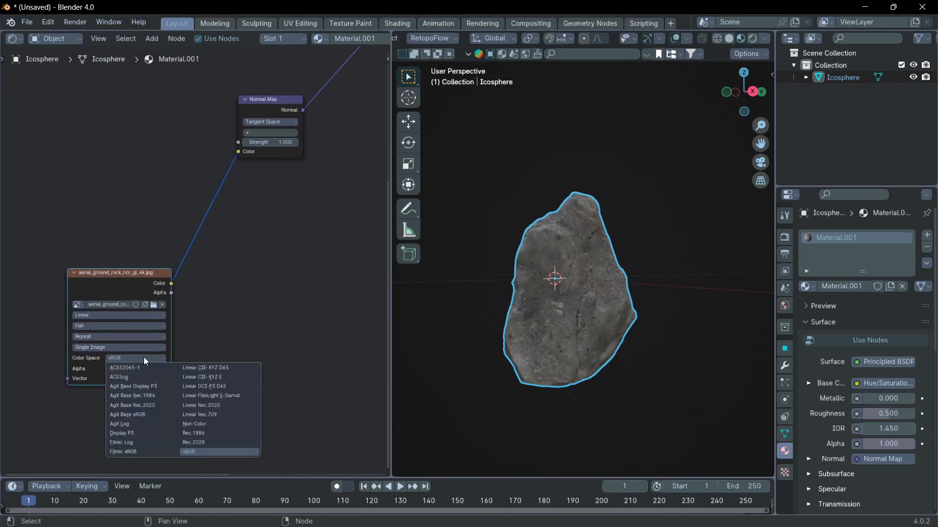
{"action": "left_click", "coordinate": [205, 424]}
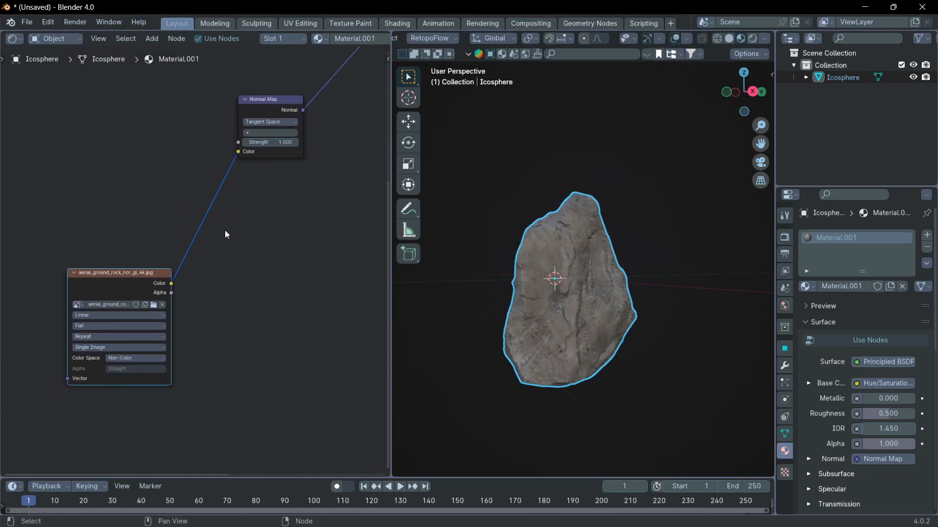
{"action": "scroll", "coordinate": [226, 227], "scroll_direction": "down", "scroll_amount": 4}
{"action": "middle_click_drag", "start_coordinate": [262, 162], "coordinate": [236, 280]}
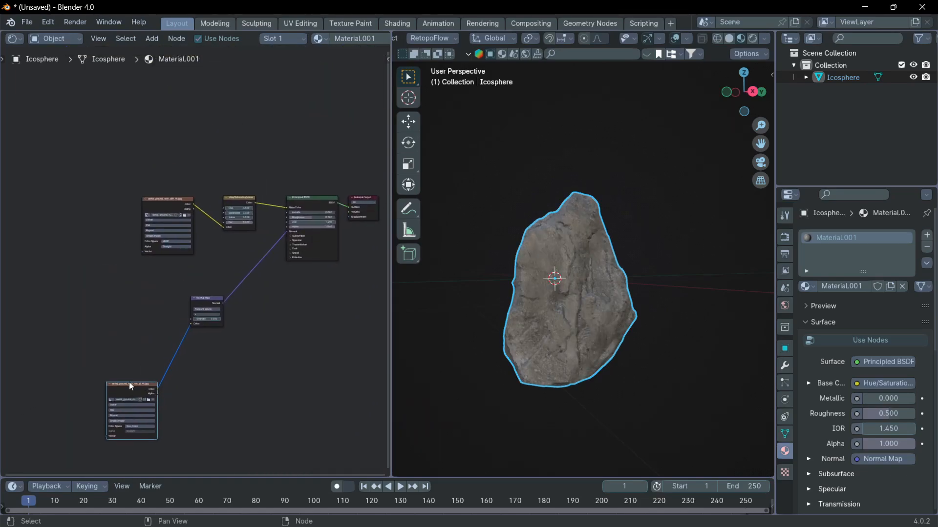
{"action": "left_click_drag", "start_coordinate": [117, 393], "coordinate": [133, 349]}
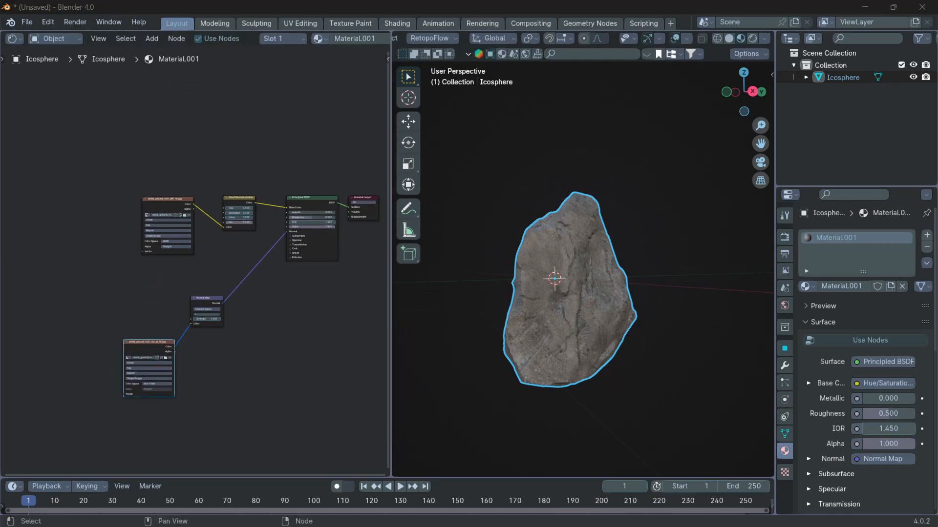
Bring in aerial_ground_rock_rough_4k.jpg as an image texture and connect its Color output to the Principled BSDF's Roughness input
{"action": "left_click_drag", "start_coordinate": [83, 239], "coordinate": [283, 177]}
{"action": "scroll", "coordinate": [117, 269], "scroll_direction": "up", "scroll_amount": 3}
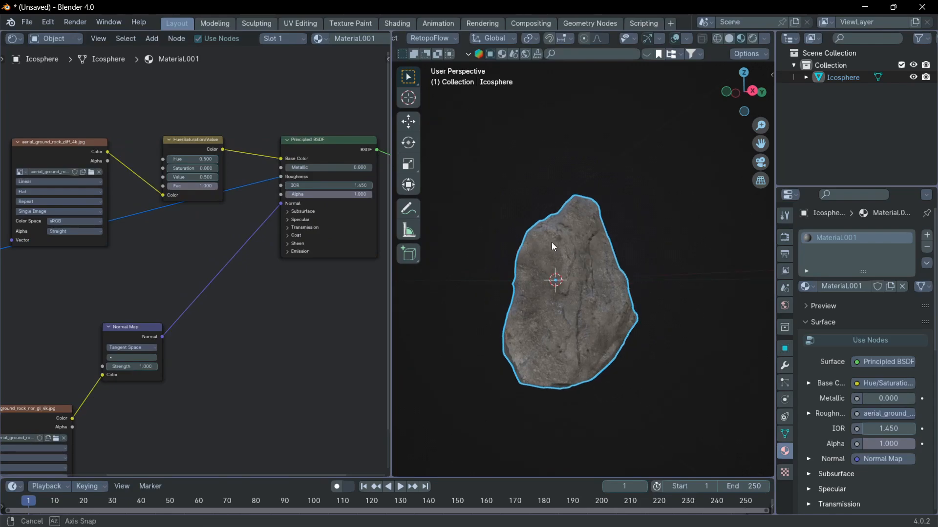
{"action": "middle_click_drag", "start_coordinate": [552, 245], "coordinate": [529, 272]}
{"action": "scroll", "coordinate": [545, 278], "scroll_direction": "down", "scroll_amount": 4}
{"action": "scroll", "coordinate": [586, 280], "scroll_direction": "up", "scroll_amount": 5}
{"action": "scroll", "coordinate": [586, 279], "scroll_direction": "up", "scroll_amount": 1}
{"action": "scroll", "coordinate": [542, 277], "scroll_direction": "down", "scroll_amount": 3}
{"action": "scroll", "coordinate": [181, 257], "scroll_direction": "down", "scroll_amount": 1}
Spread out the graph by moving the roughness and normal nodes down and the diffuse and Hue/Saturation/Value nodes away from the Principled BSDF
{"action": "scroll", "coordinate": [175, 253], "scroll_direction": "down", "scroll_amount": 3}
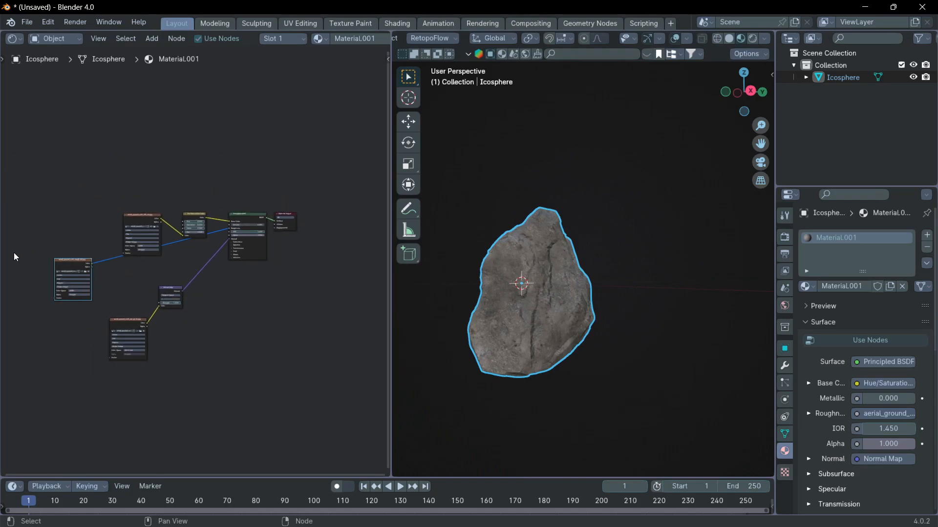
{"action": "left_click_drag", "start_coordinate": [3, 266], "coordinate": [191, 398]}
{"action": "key", "text": "g"}
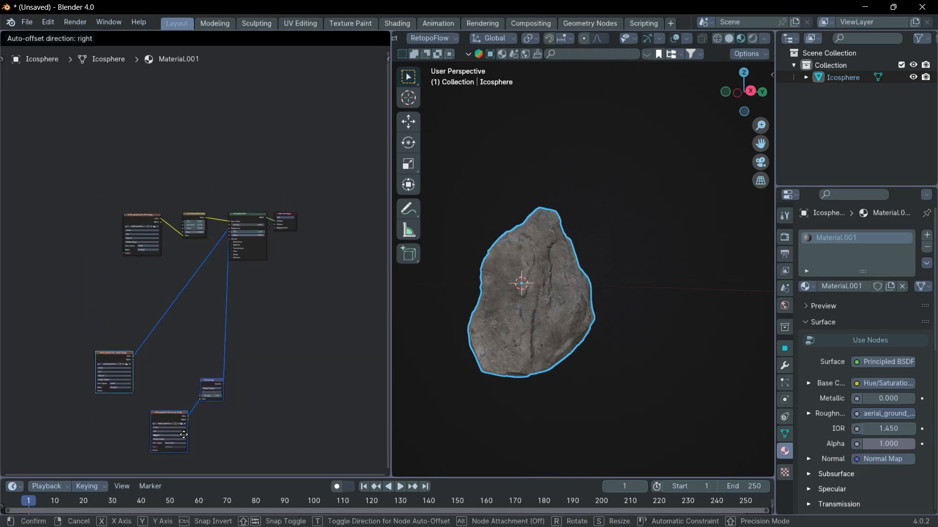
{"action": "left_click", "coordinate": [184, 434]}
{"action": "left_click_drag", "start_coordinate": [82, 167], "coordinate": [205, 241]}
{"action": "key", "text": "g"}
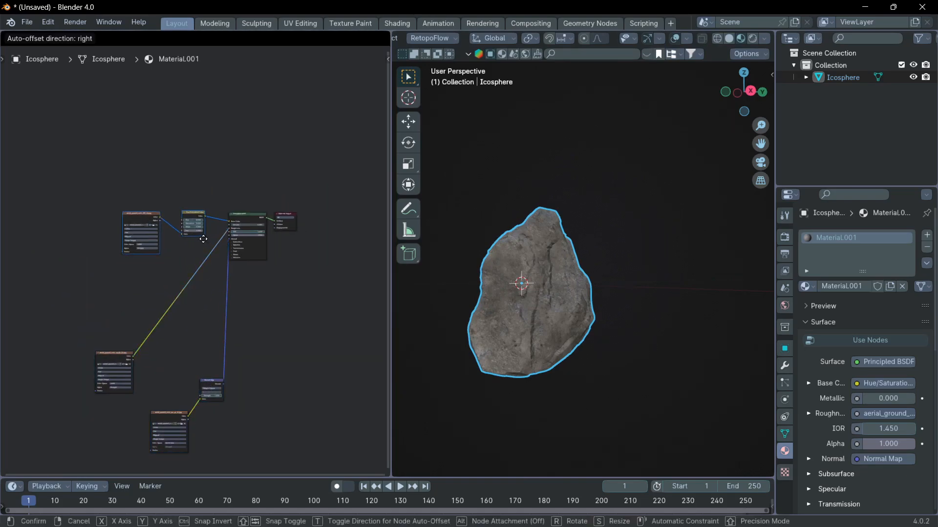
{"action": "left_click", "coordinate": [78, 207]}
{"action": "middle_click_drag", "start_coordinate": [108, 228], "coordinate": [193, 214]}
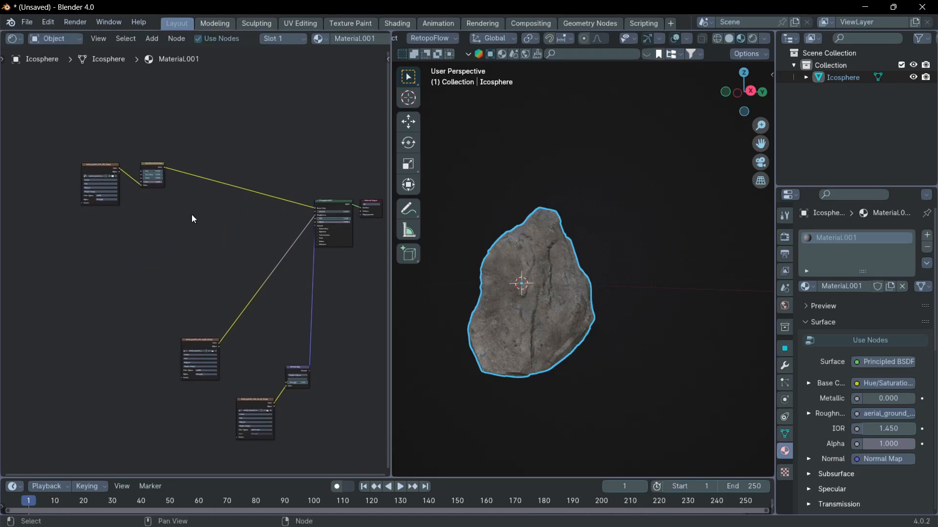
Add a Geometry node below the diffuse texture
{"action": "middle_click_drag", "start_coordinate": [547, 303], "coordinate": [583, 283]}
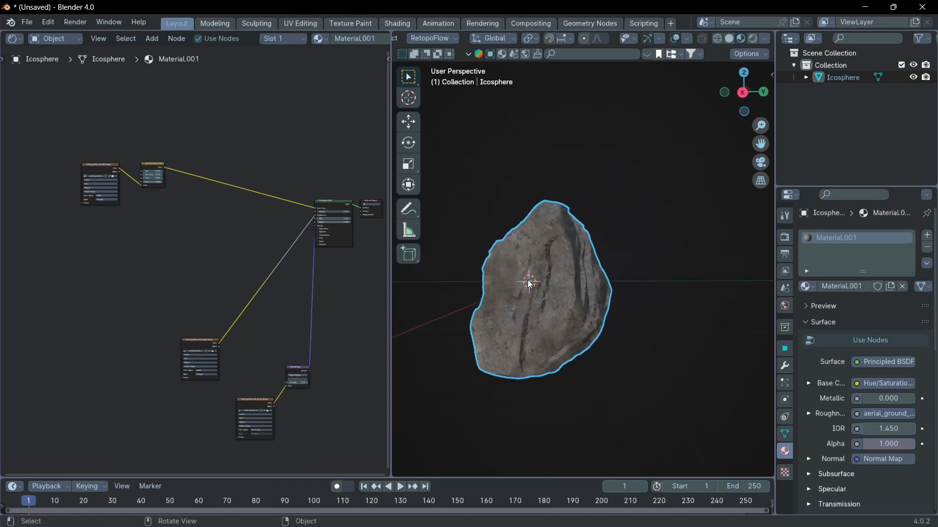
{"action": "middle_click_drag", "start_coordinate": [521, 288], "coordinate": [562, 284]}
{"action": "middle_click_drag", "start_coordinate": [102, 236], "coordinate": [164, 262]}
{"action": "key", "text": "shift+a"}
{"action": "left_click", "coordinate": [199, 261]}
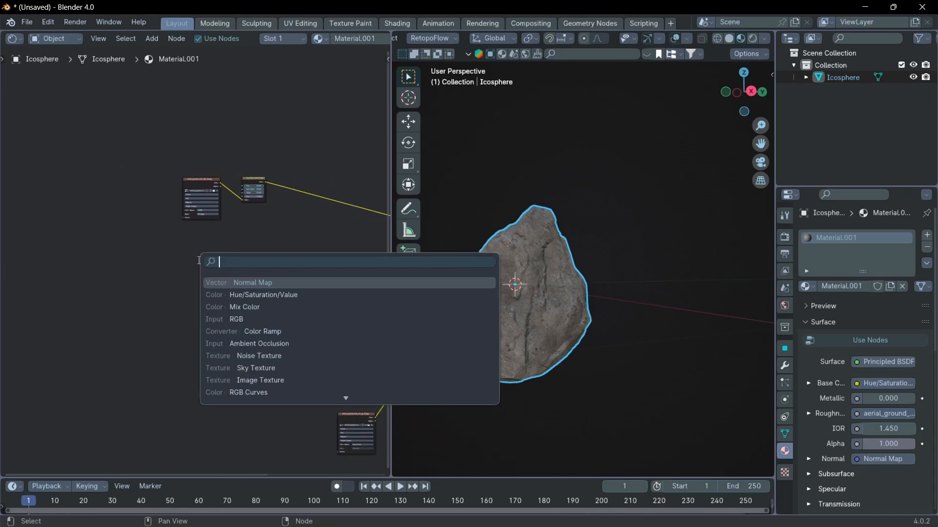
{"action": "type", "text": "geo"}
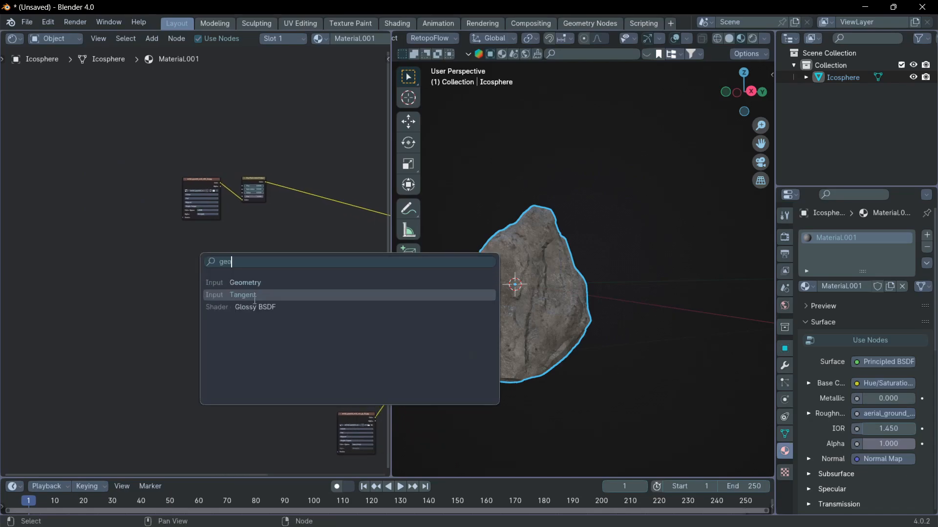
{"action": "key", "text": "Return"}
{"action": "left_click", "coordinate": [176, 264]}
Insert a Mix Color node between the Hue/Saturation/Value node and the Principled BSDF's Base Color
{"action": "scroll", "coordinate": [198, 272], "scroll_direction": "up", "scroll_amount": 10}
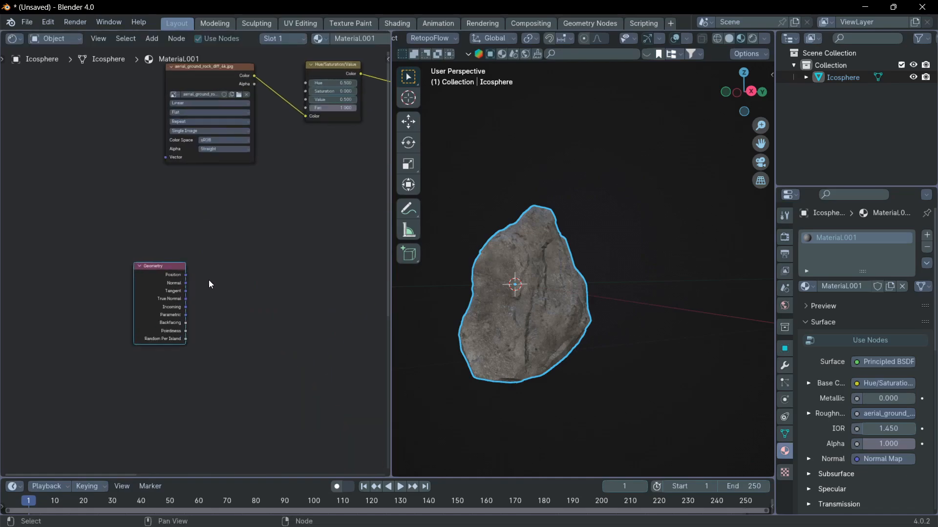
{"action": "scroll", "coordinate": [208, 278], "scroll_direction": "down", "scroll_amount": 6}
{"action": "scroll", "coordinate": [207, 277], "scroll_direction": "up", "scroll_amount": 2}
{"action": "middle_click_drag", "start_coordinate": [206, 296], "coordinate": [104, 313]}
{"action": "scroll", "coordinate": [205, 266], "scroll_direction": "down", "scroll_amount": 3}
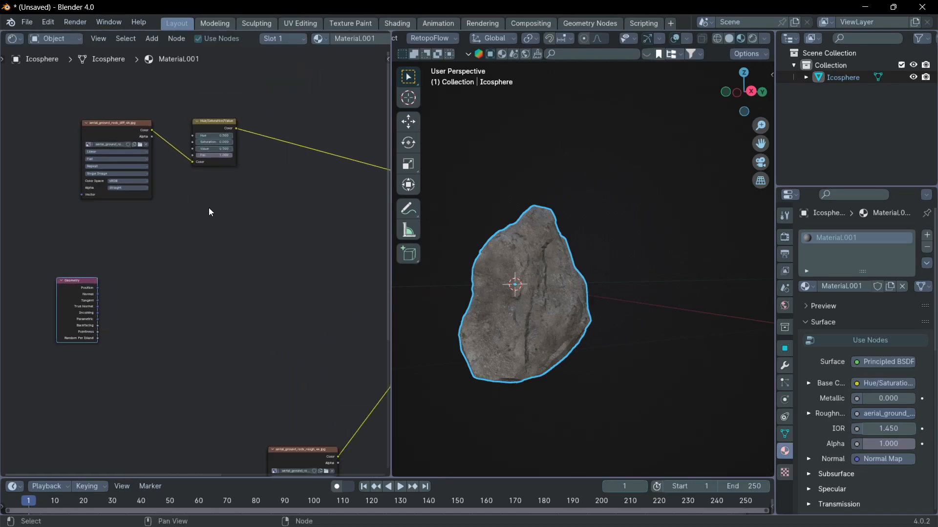
{"action": "scroll", "coordinate": [240, 215], "scroll_direction": "down", "scroll_amount": 2}
{"action": "middle_click_drag", "start_coordinate": [241, 215], "coordinate": [193, 225]}
{"action": "key", "text": "shift+a"}
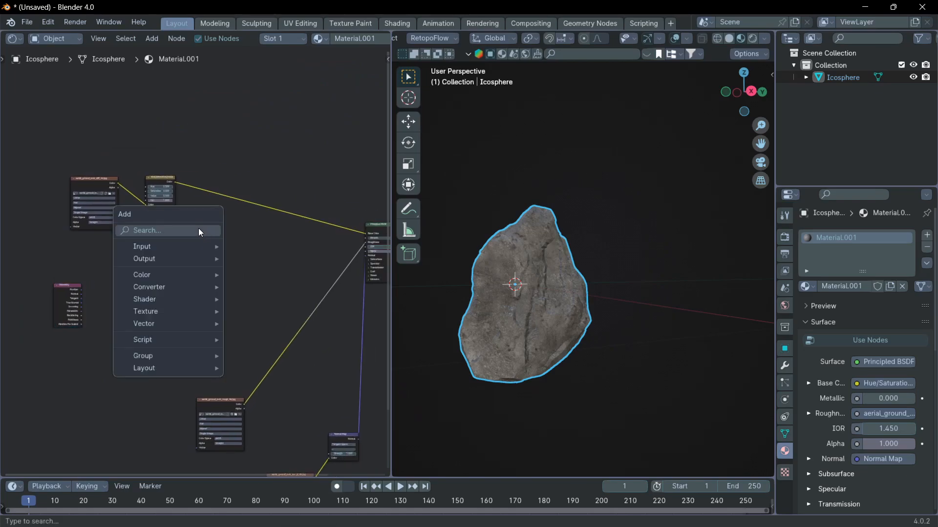
{"action": "left_click", "coordinate": [198, 230]}
{"action": "type", "text": "mix"}
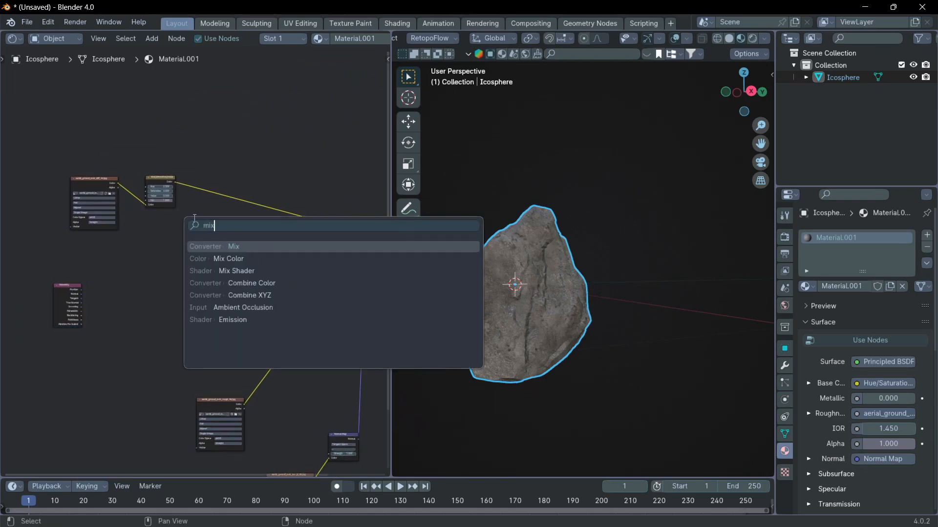
{"action": "key", "text": "Down"}
{"action": "key", "text": "Return"}
{"action": "left_click", "coordinate": [227, 193]}
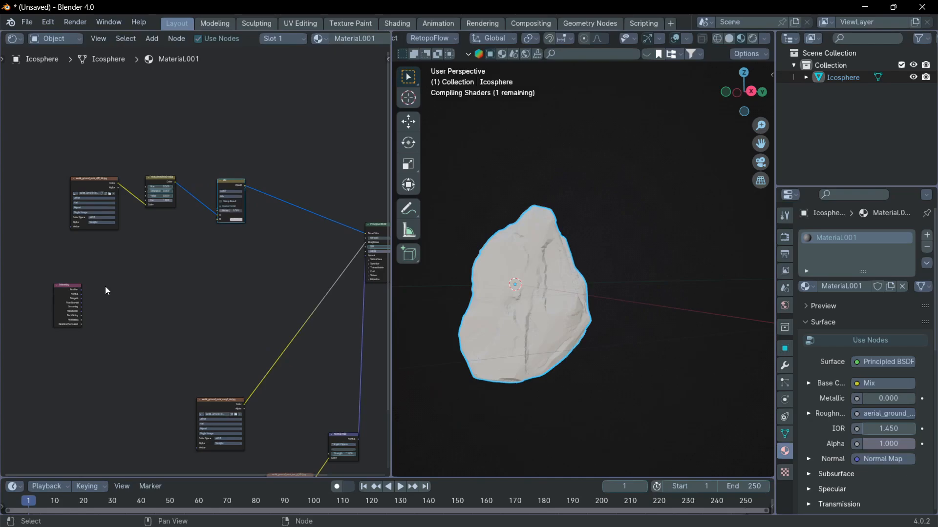
Connect the Geometry node's Pointiness output to the Mix node's B input
{"action": "scroll", "coordinate": [73, 317], "scroll_direction": "up", "scroll_amount": 3}
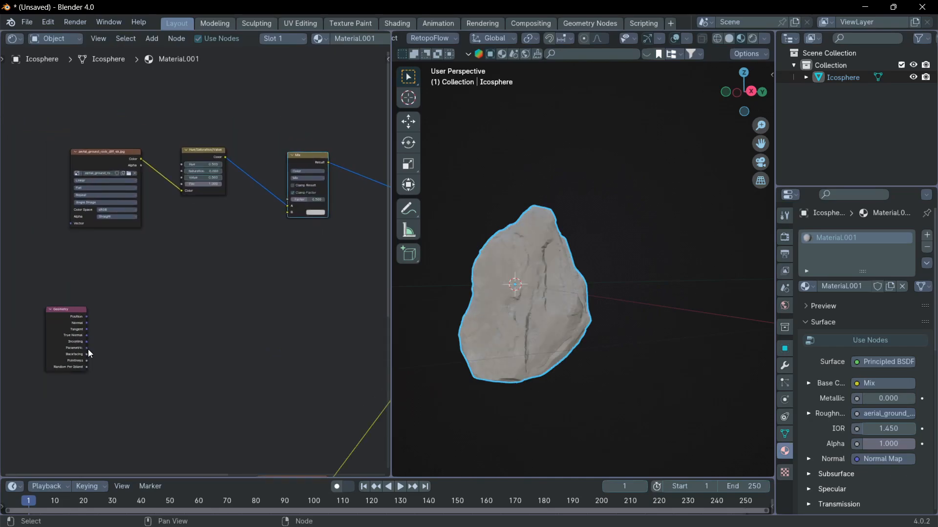
{"action": "scroll", "coordinate": [68, 365], "scroll_direction": "up", "scroll_amount": 1}
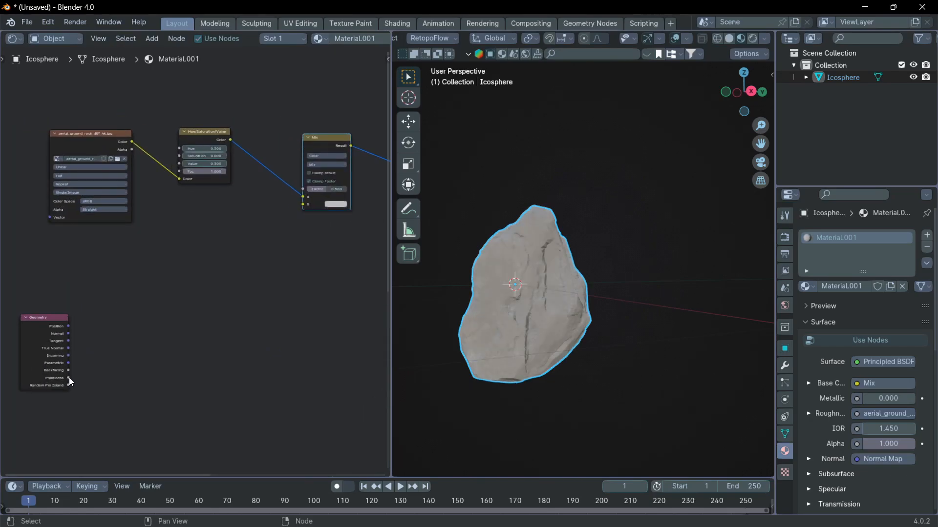
{"action": "left_click_drag", "start_coordinate": [68, 377], "coordinate": [307, 204]}
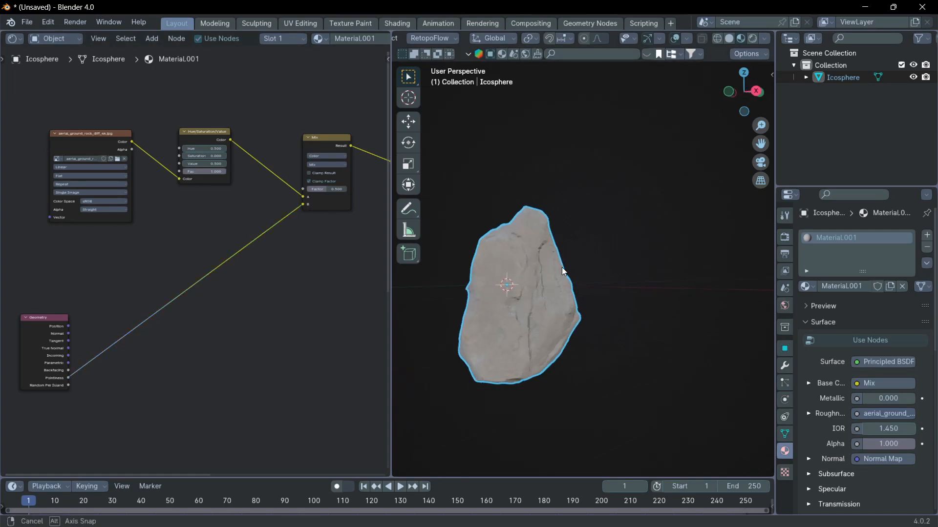
Set the Mix node's blending mode to Multiply
{"action": "scroll", "coordinate": [560, 269], "scroll_direction": "up", "scroll_amount": 5}
{"action": "middle_click_drag", "start_coordinate": [493, 282], "coordinate": [459, 289]}
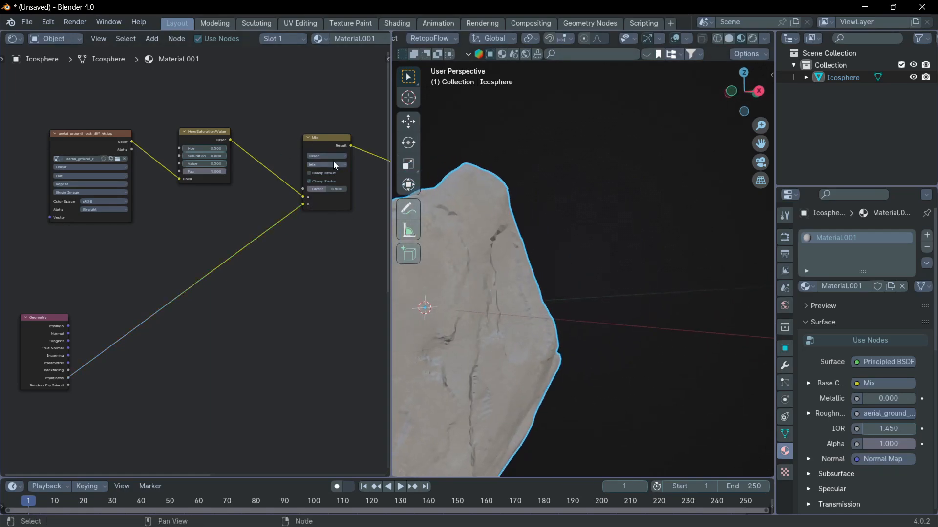
{"action": "left_click", "coordinate": [325, 164]}
{"action": "left_click", "coordinate": [327, 198]}
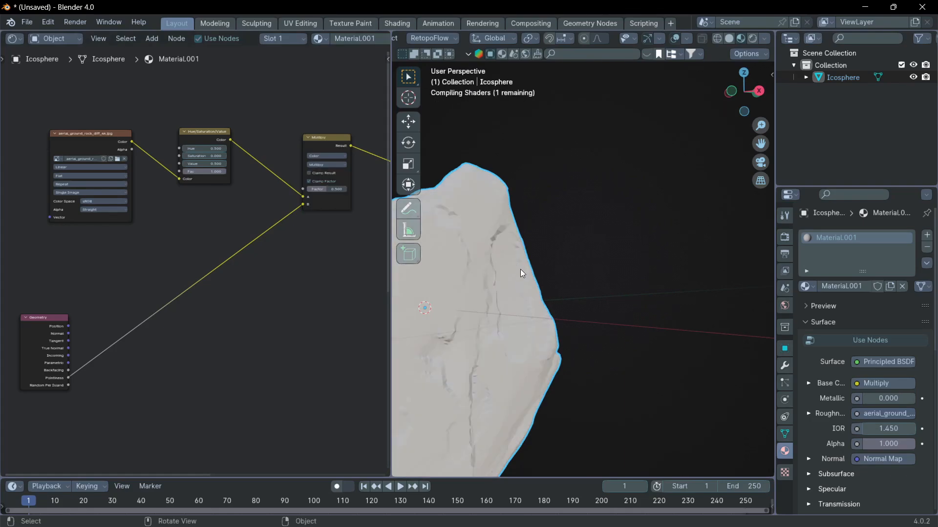
Insert a Color Ramp between the Geometry node's Pointiness and the Multiply node's B input, and preview its output on the rock
{"action": "scroll", "coordinate": [526, 285], "scroll_direction": "down", "scroll_amount": 5}
{"action": "middle_click_drag", "start_coordinate": [530, 282], "coordinate": [538, 278]}
{"action": "key", "text": "shift+a"}
{"action": "left_click", "coordinate": [286, 295]}
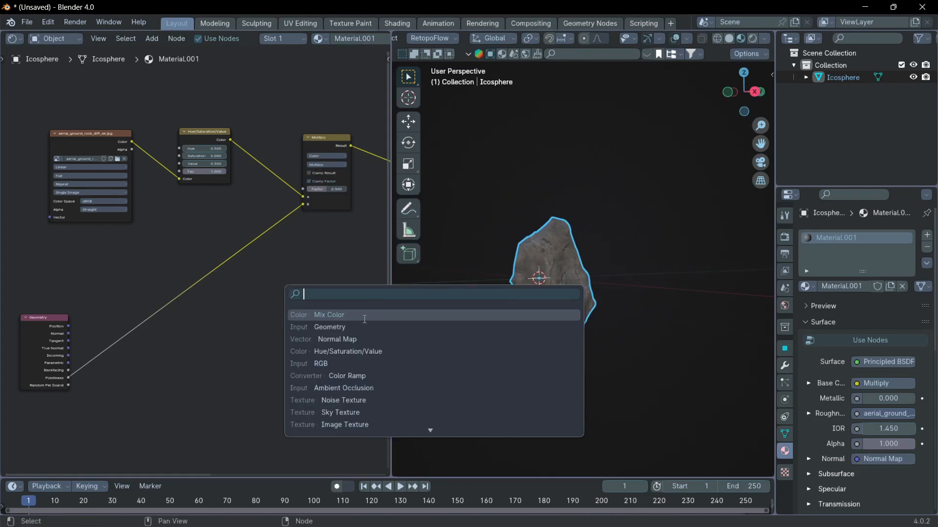
{"action": "type", "text": "ra"}
{"action": "left_click", "coordinate": [363, 326]}
{"action": "left_click", "coordinate": [150, 238]}
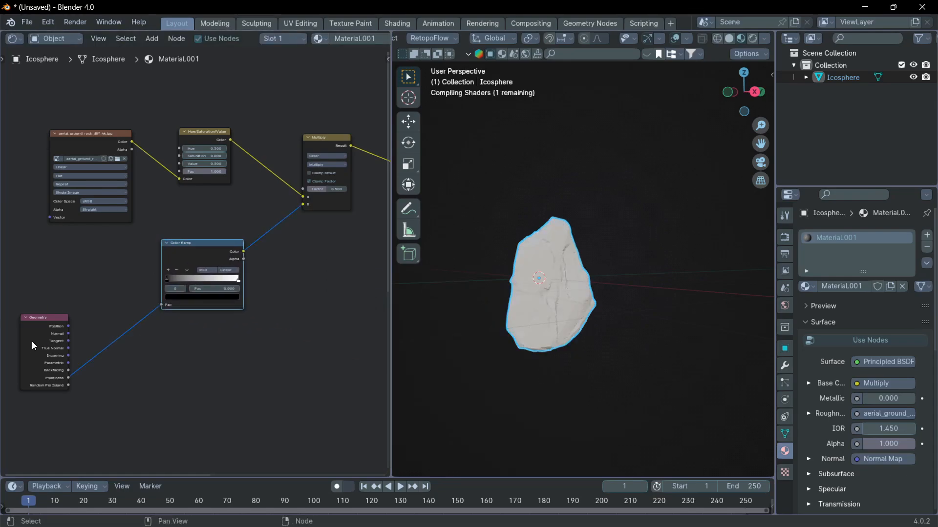
{"action": "left_click", "coordinate": [201, 253], "text": "ctrl+shift"}
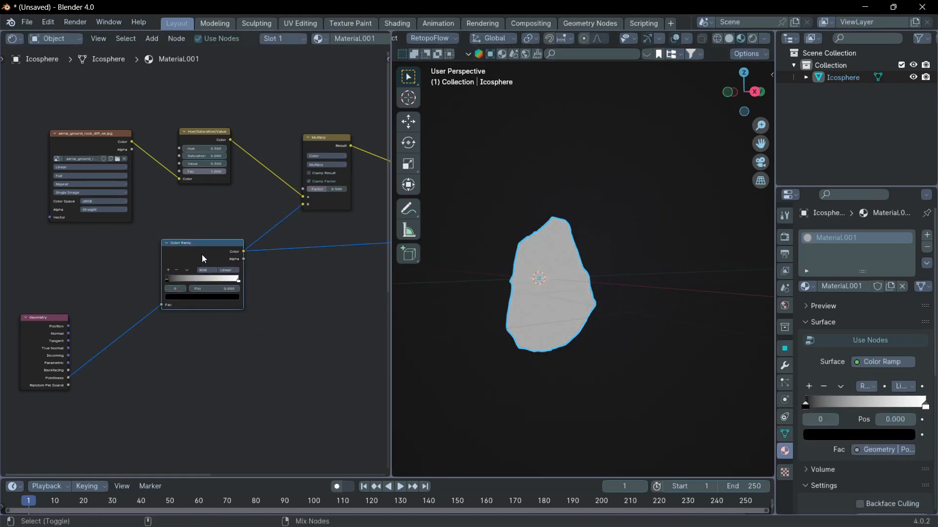
Set the render engine to Cycles with GPU Compute and switch the viewport to rendered shading
{"action": "left_click", "coordinate": [784, 237]}
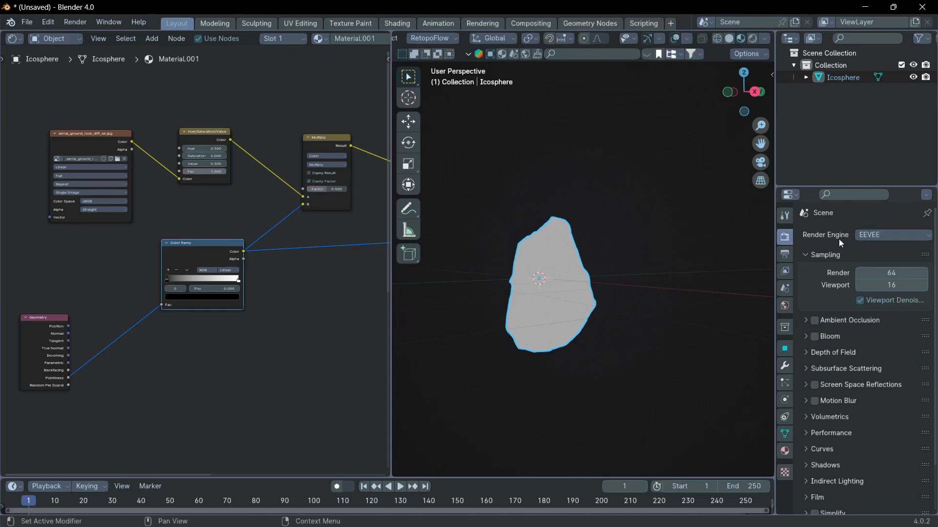
{"action": "left_click", "coordinate": [898, 235]}
{"action": "left_click", "coordinate": [896, 275]}
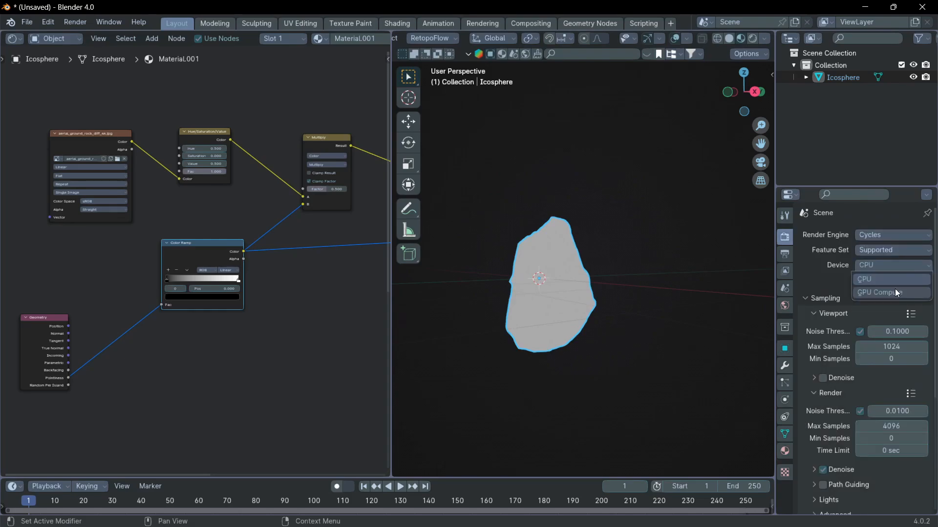
{"action": "left_click", "coordinate": [753, 39]}
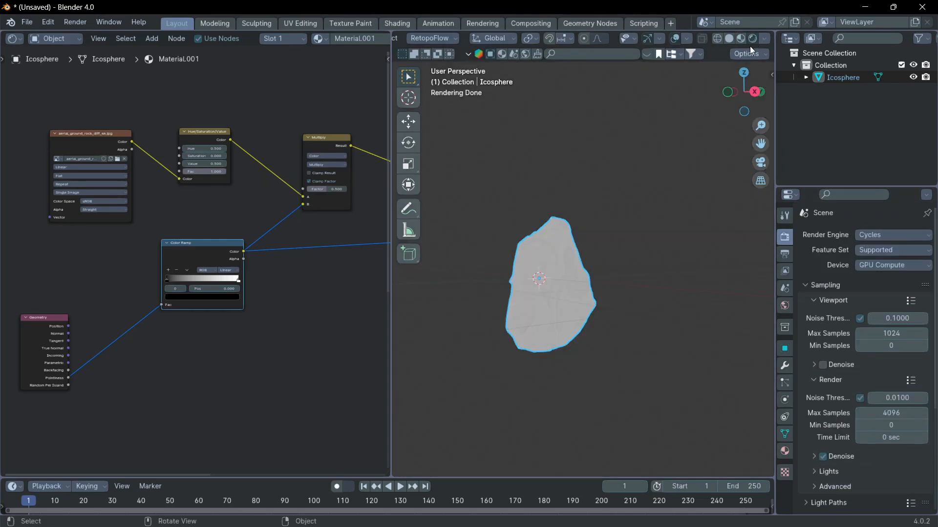
Tighten the Color Ramp by moving the black stop to just before the middle and the white stop to about 0.59
{"action": "scroll", "coordinate": [581, 308], "scroll_direction": "up", "scroll_amount": 3}
{"action": "middle_click_drag", "start_coordinate": [550, 314], "coordinate": [500, 320]}
{"action": "middle_click_drag", "start_coordinate": [500, 320], "coordinate": [606, 292], "text": "shift"}
{"action": "scroll", "coordinate": [570, 298], "scroll_direction": "down", "scroll_amount": 3}
{"action": "middle_click_drag", "start_coordinate": [198, 294], "coordinate": [207, 318]}
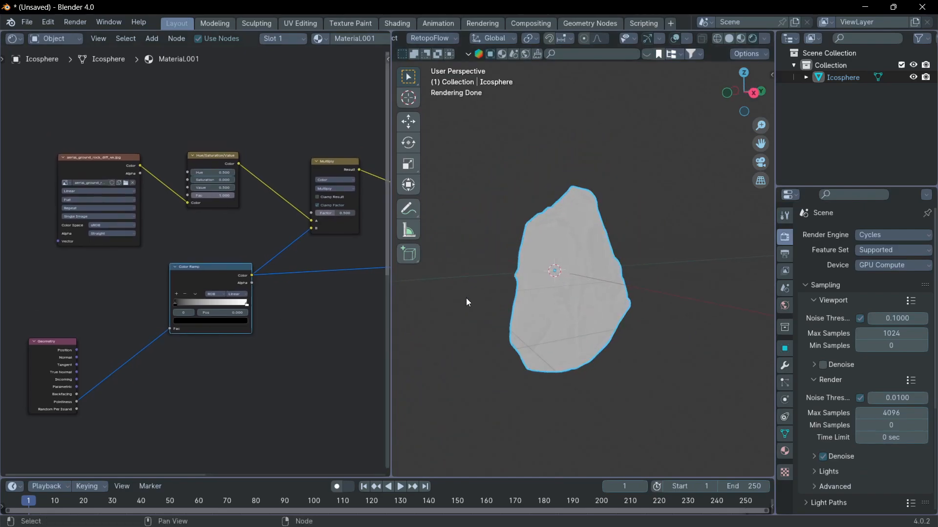
{"action": "left_click_drag", "start_coordinate": [174, 304], "coordinate": [215, 306]}
{"action": "scroll", "coordinate": [600, 329], "scroll_direction": "up", "scroll_amount": 3}
{"action": "middle_click_drag", "start_coordinate": [599, 330], "coordinate": [641, 303]}
{"action": "middle_click_drag", "start_coordinate": [530, 238], "coordinate": [511, 264]}
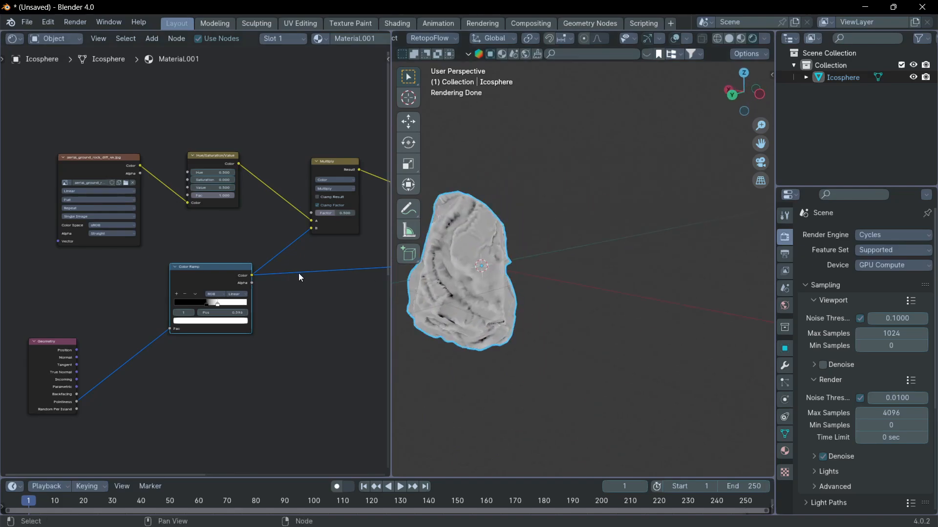
{"action": "scroll", "coordinate": [315, 276], "scroll_direction": "down", "scroll_amount": 2}
{"action": "middle_click_drag", "start_coordinate": [318, 280], "coordinate": [199, 283]}
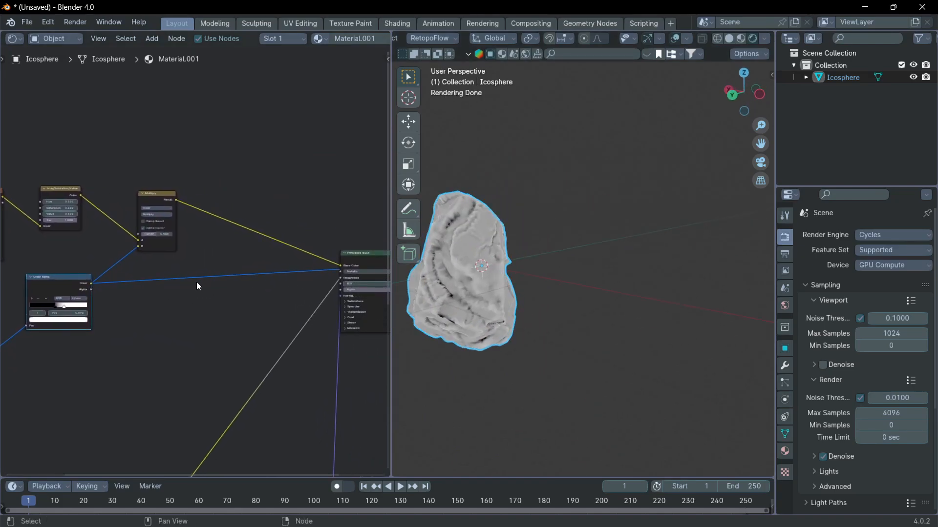
Show the Principled BSDF on the rock again and add a Sun light to the scene
{"action": "left_click", "coordinate": [370, 259]}
{"action": "middle_click_drag", "start_coordinate": [508, 269], "coordinate": [628, 219]}
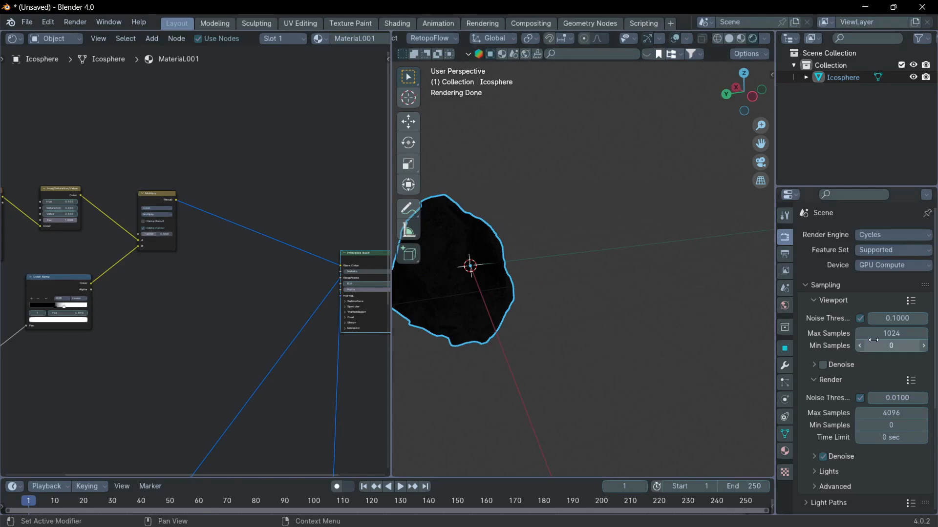
{"action": "left_click", "coordinate": [610, 213]}
{"action": "scroll", "coordinate": [605, 218], "scroll_direction": "down", "scroll_amount": 2}
{"action": "key", "text": "shift+a"}
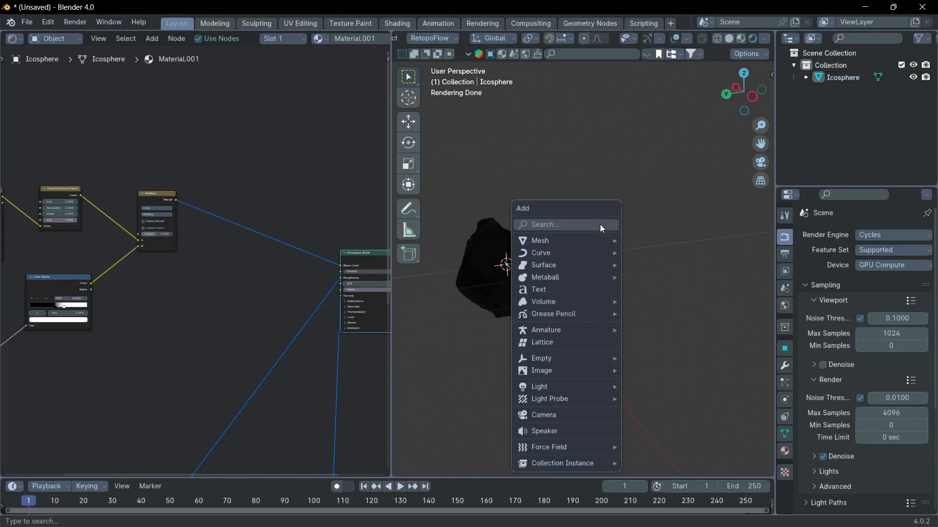
{"action": "mouse_move", "coordinate": [549, 385]}
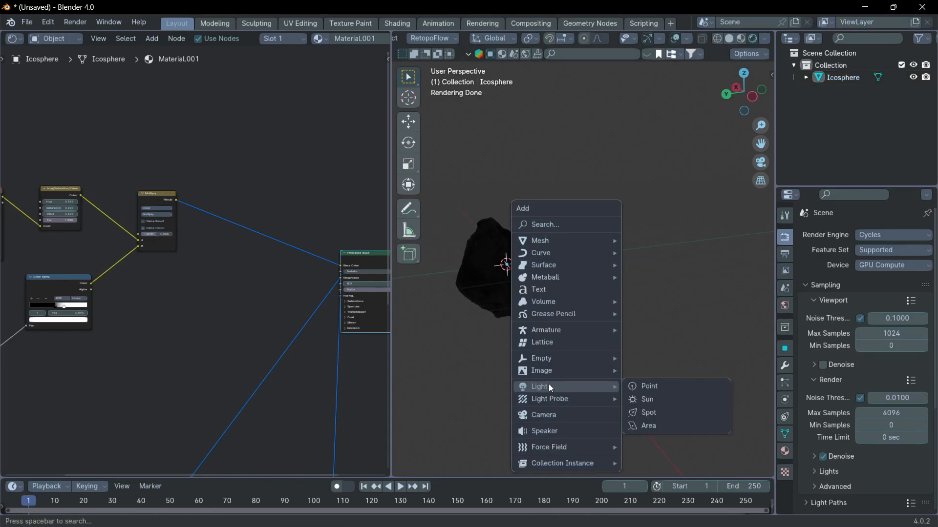
{"action": "left_click", "coordinate": [664, 398]}
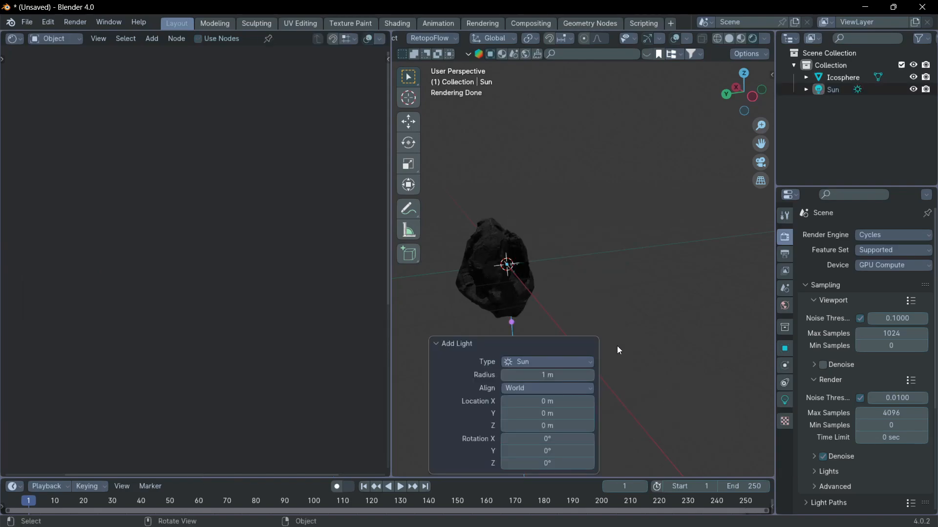
Set the Sun light's strength to 3
{"action": "left_click", "coordinate": [784, 401]}
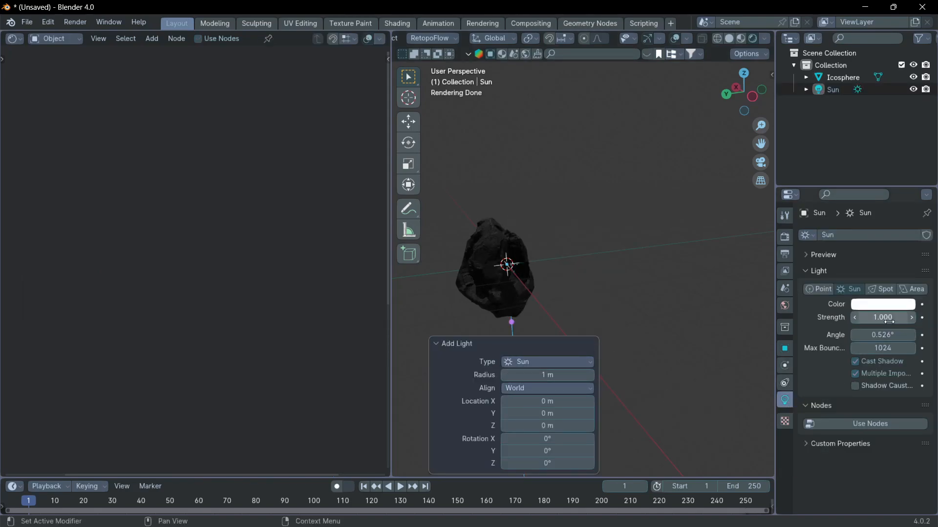
{"action": "left_click", "coordinate": [895, 318]}
{"action": "type", "text": "3"}
{"action": "key", "text": "Return"}
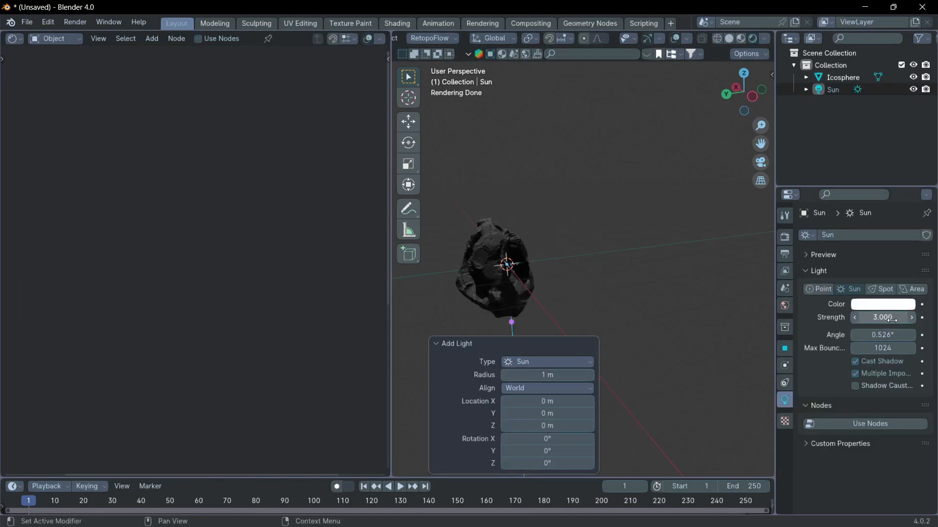
Rotate the Sun by about -38° in the view and widen its angle to 93°
{"action": "middle_click_drag", "start_coordinate": [537, 301], "coordinate": [717, 272]}
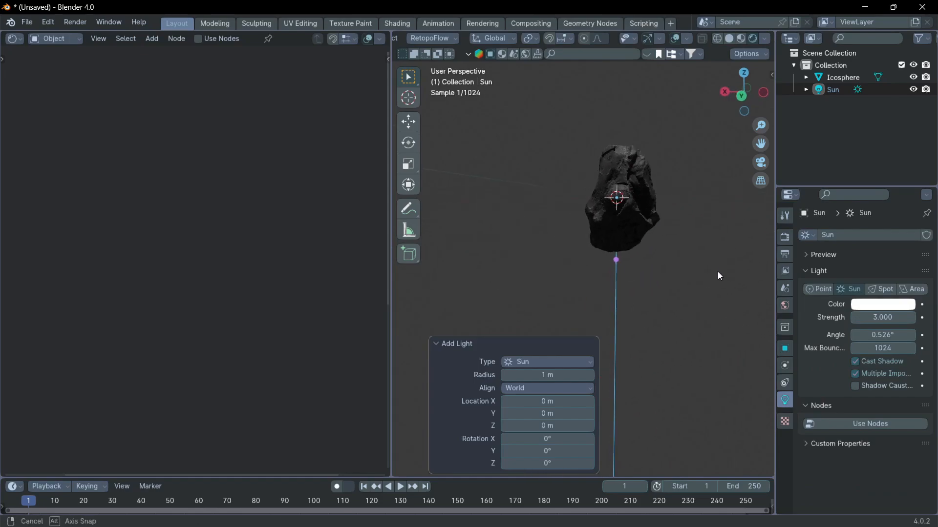
{"action": "key", "text": "r"}
{"action": "left_click", "coordinate": [735, 256]}
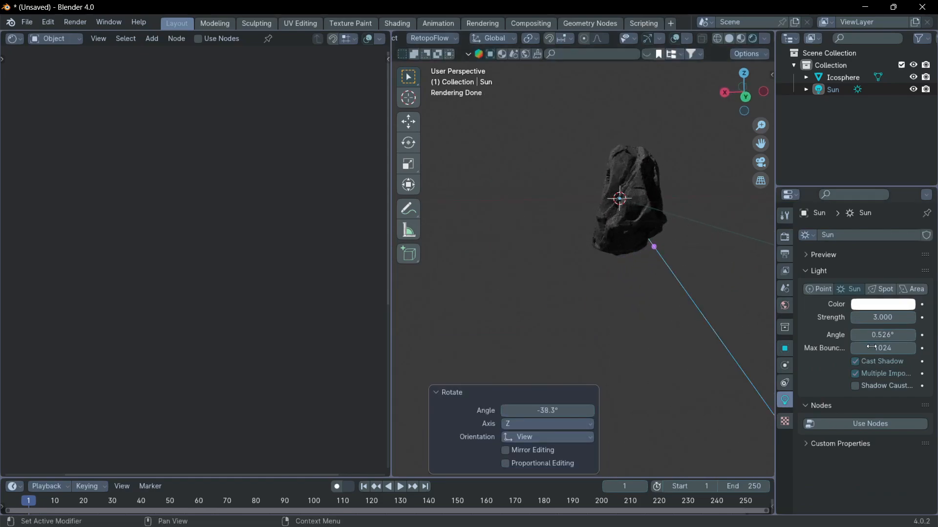
{"action": "left_click_drag", "start_coordinate": [882, 334], "coordinate": [913, 335]}
Select the rock and preview the pointiness Color Ramp's output on its surface
{"action": "middle_click_drag", "start_coordinate": [690, 247], "coordinate": [630, 254]}
{"action": "left_click", "coordinate": [630, 254]}
{"action": "middle_click_drag", "start_coordinate": [561, 263], "coordinate": [675, 257]}
{"action": "left_click", "coordinate": [53, 275], "text": "ctrl+shift"}
{"action": "scroll", "coordinate": [647, 281], "scroll_direction": "up", "scroll_amount": 4}
{"action": "scroll", "coordinate": [626, 245], "scroll_direction": "down", "scroll_amount": 4}
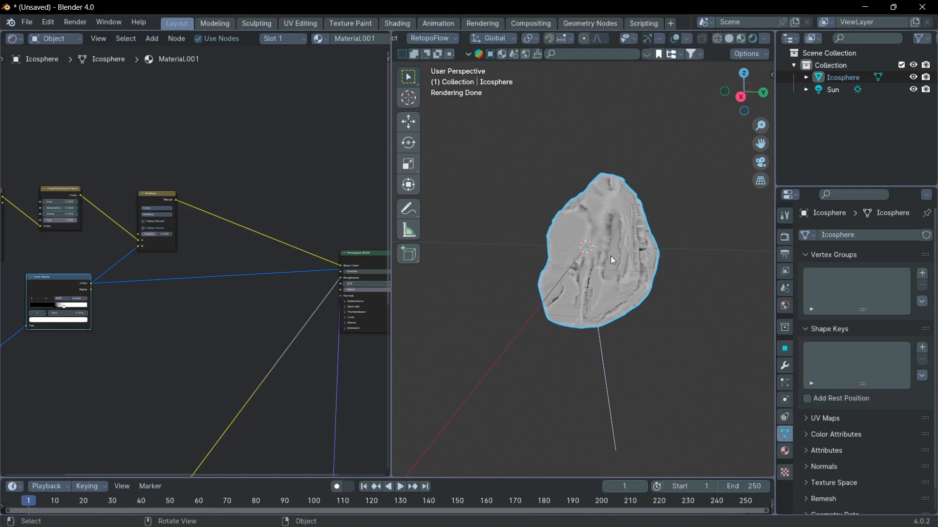
Return the preview to the Principled BSDF and examine the rock's crevices under the sunlight
{"action": "middle_click_drag", "start_coordinate": [303, 290], "coordinate": [280, 291]}
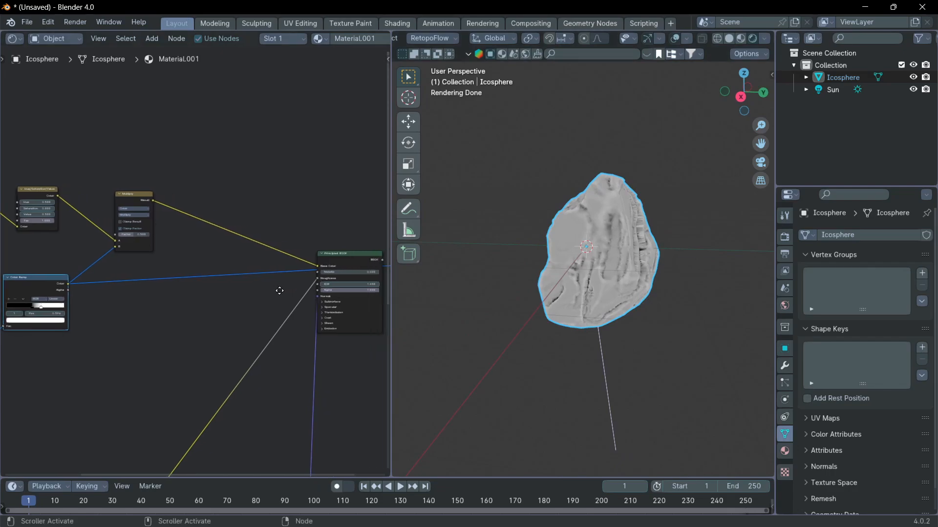
{"action": "left_click", "coordinate": [361, 253], "text": "ctrl+shift"}
{"action": "scroll", "coordinate": [620, 263], "scroll_direction": "up", "scroll_amount": 4}
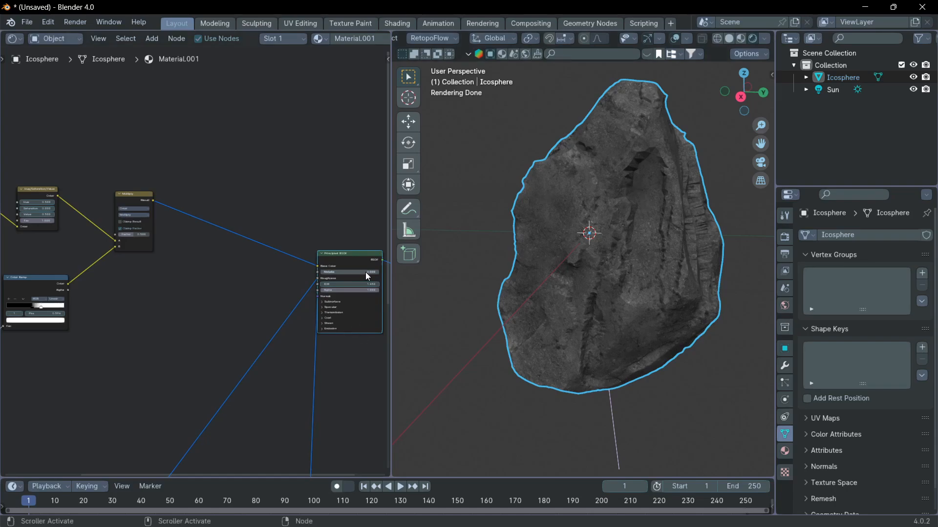
{"action": "middle_click_drag", "start_coordinate": [664, 249], "coordinate": [626, 233]}
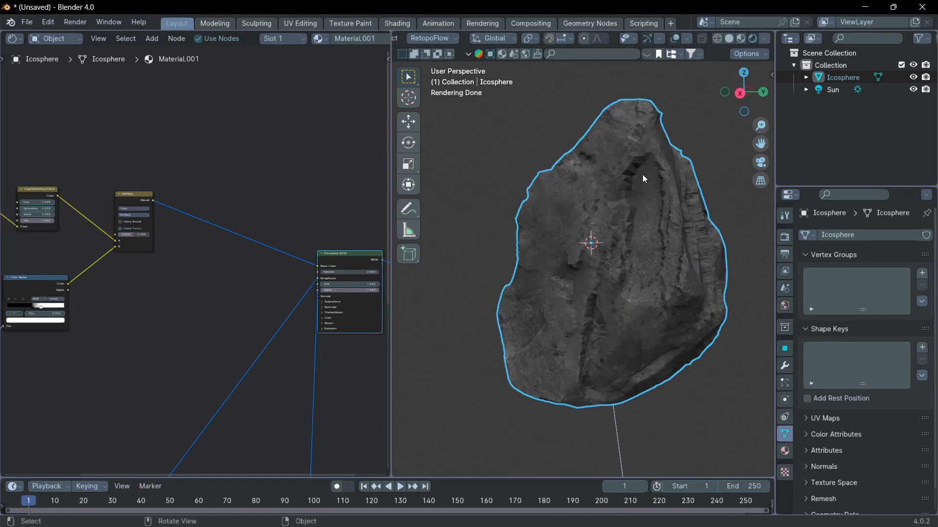
{"action": "middle_click_drag", "start_coordinate": [597, 309], "coordinate": [510, 270]}
{"action": "scroll", "coordinate": [211, 283], "scroll_direction": "down", "scroll_amount": 5}
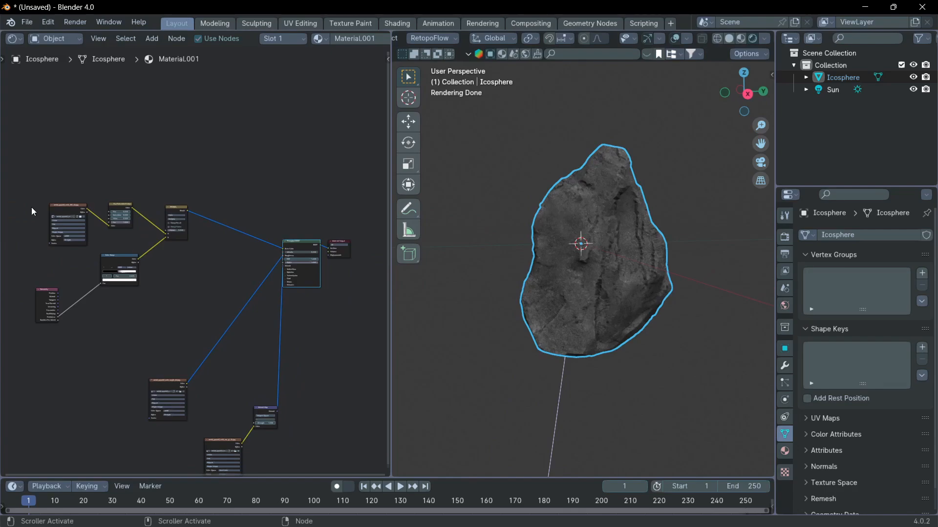
Move the diffuse, Hue/Saturation/Value, pointiness and Multiply nodes together, farther away from the Principled BSDF
{"action": "left_click_drag", "start_coordinate": [2, 169], "coordinate": [188, 320]}
{"action": "key", "text": "g"}
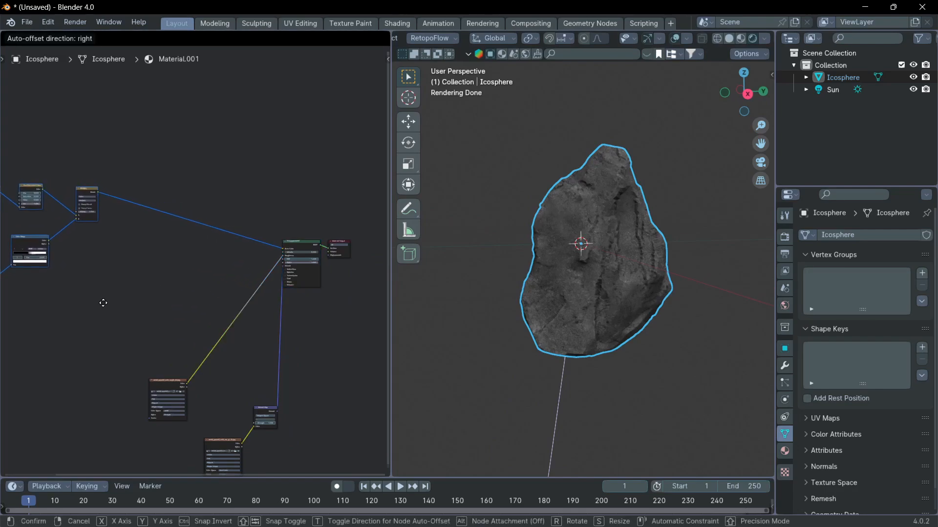
{"action": "left_click", "coordinate": [122, 312]}
{"action": "scroll", "coordinate": [132, 311], "scroll_direction": "down", "scroll_amount": 3}
{"action": "middle_click_drag", "start_coordinate": [131, 291], "coordinate": [144, 290]}
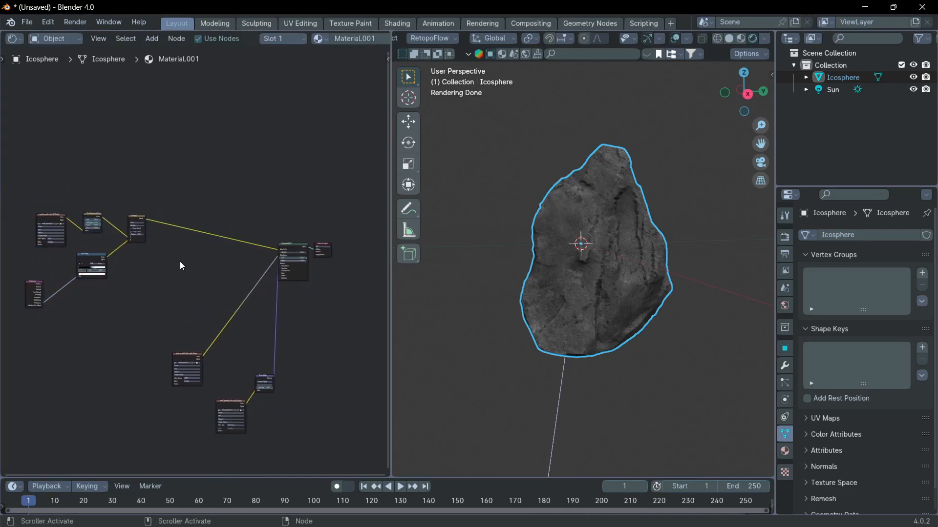
Add an Ambient Occlusion node in the free space above the base color nodes
{"action": "key", "text": "shift+a"}
{"action": "left_click", "coordinate": [188, 164]}
{"action": "type", "text": "amb"}
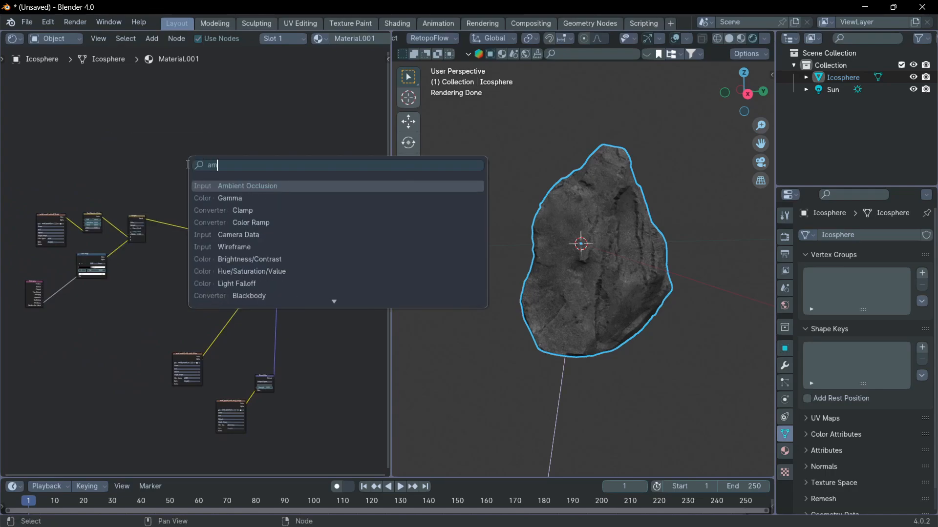
{"action": "left_click", "coordinate": [304, 189]}
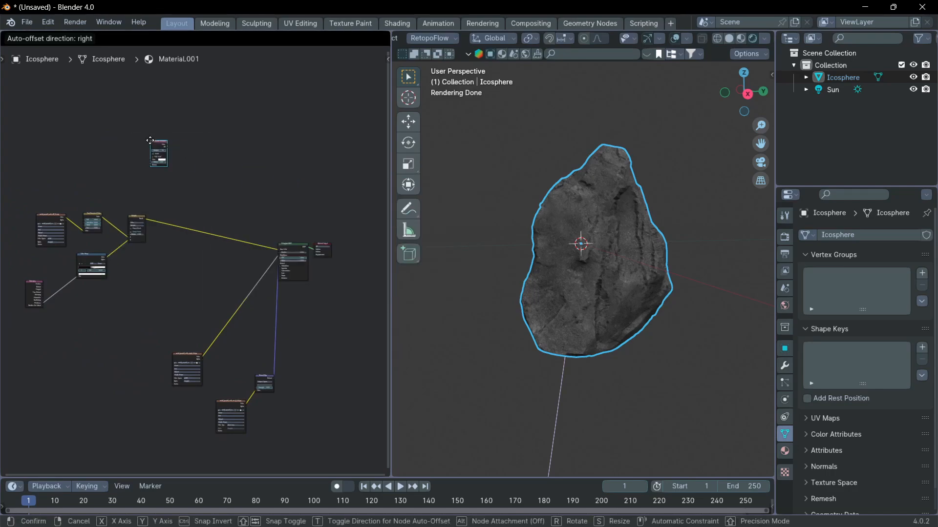
{"action": "left_click", "coordinate": [122, 157]}
{"action": "scroll", "coordinate": [169, 153], "scroll_direction": "up", "scroll_amount": 2}
{"action": "middle_click_drag", "start_coordinate": [169, 152], "coordinate": [208, 198]}
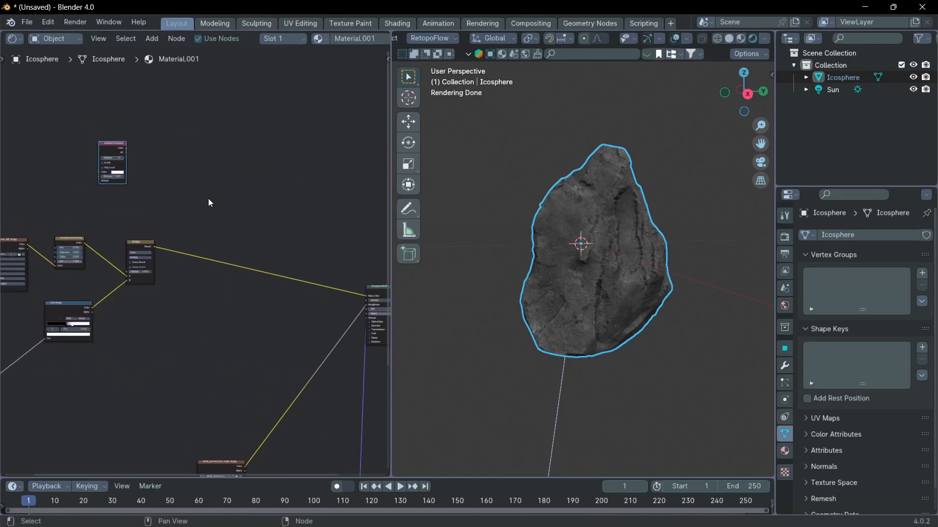
Insert a second Multiply node before Base Color and feed its B input with Ambient Occlusion's AO output through a duplicated Color Ramp
{"action": "left_click_drag", "start_coordinate": [156, 240], "coordinate": [253, 242]}
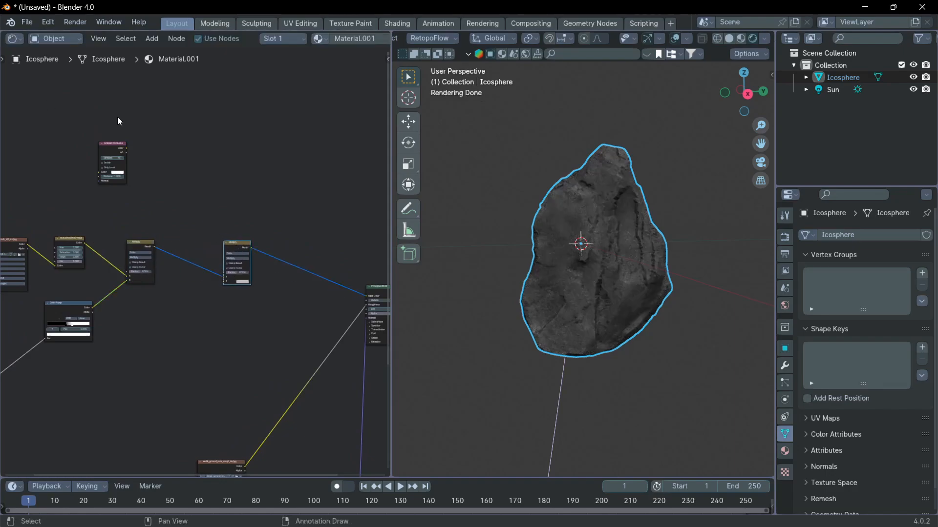
{"action": "left_click", "coordinate": [80, 306]}
{"action": "key", "text": "shift+d"}
{"action": "left_click", "coordinate": [136, 152]}
{"action": "scroll", "coordinate": [132, 152], "scroll_direction": "up", "scroll_amount": 2}
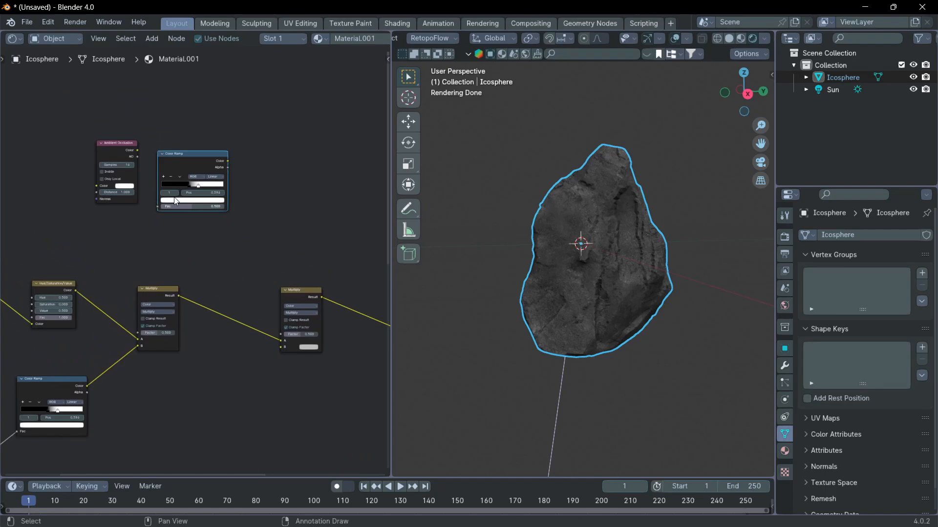
{"action": "left_click_drag", "start_coordinate": [137, 155], "coordinate": [158, 204]}
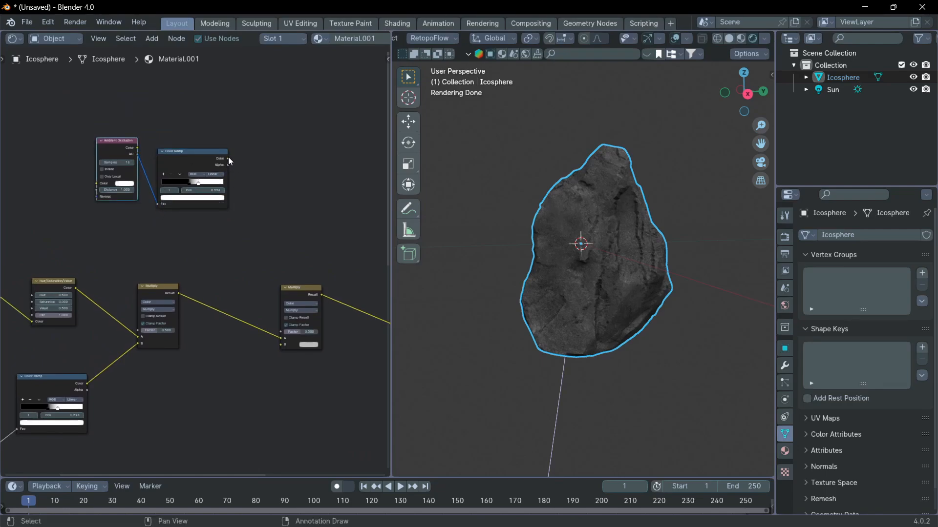
{"action": "left_click_drag", "start_coordinate": [227, 159], "coordinate": [278, 347]}
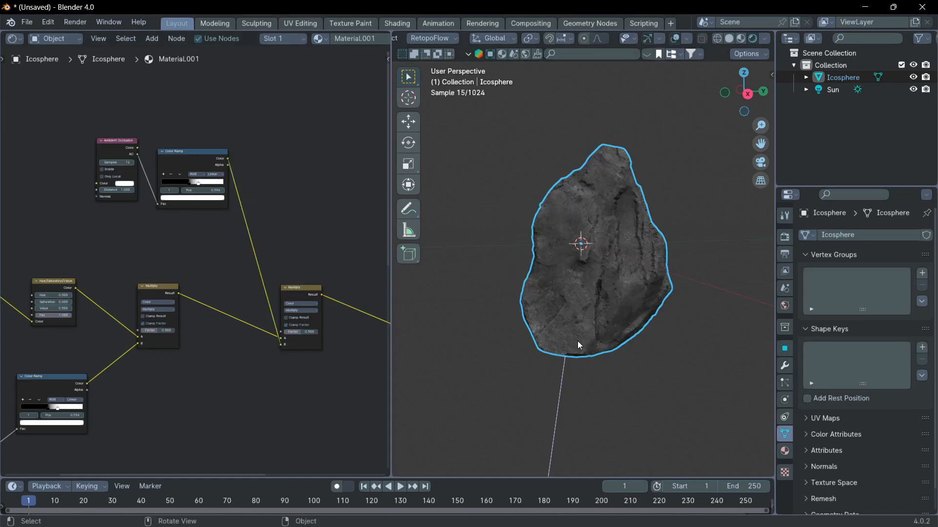
Preview the ambient occlusion Color Ramp and move its white stop to the far end and its black stop to about 0.57
{"action": "left_click", "coordinate": [179, 157], "text": "ctrl+shift"}
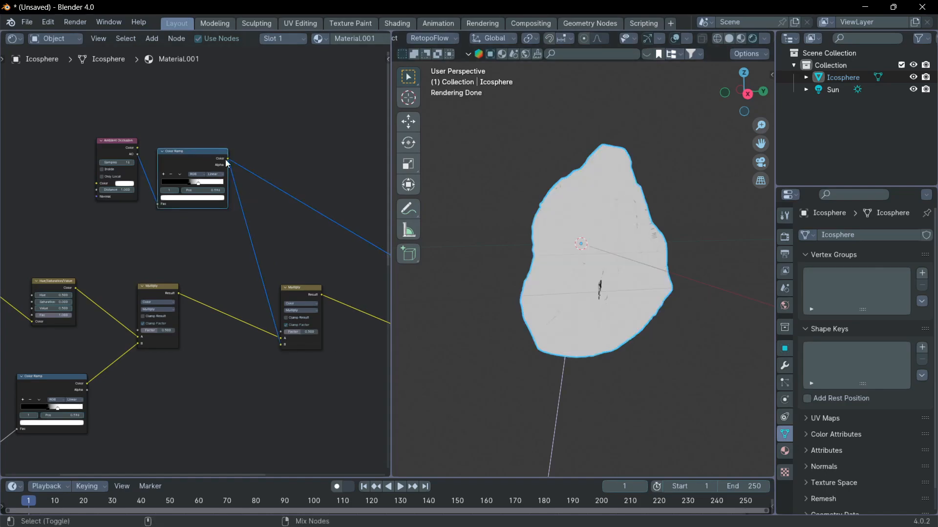
{"action": "scroll", "coordinate": [606, 252], "scroll_direction": "up", "scroll_amount": 3}
{"action": "middle_click_drag", "start_coordinate": [607, 252], "coordinate": [440, 230]}
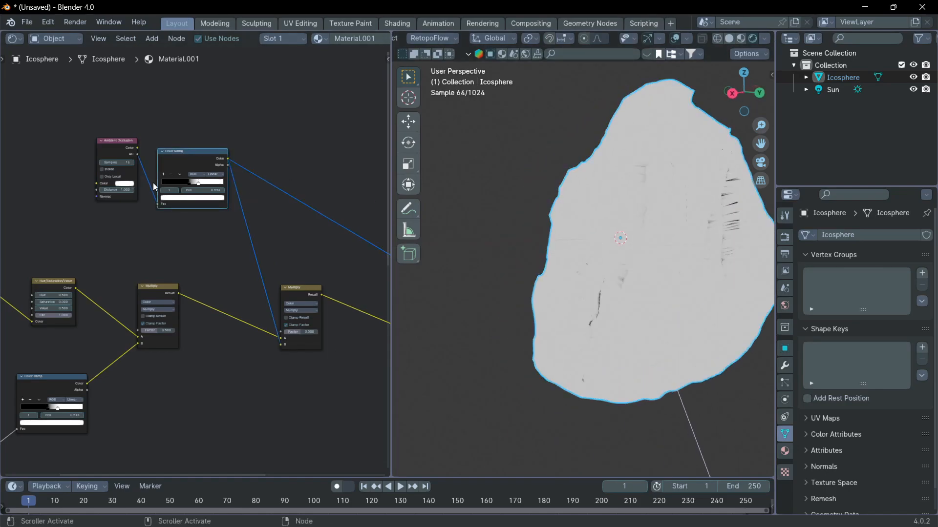
{"action": "mouse_move", "coordinate": [198, 182]}
{"action": "left_mouse_down"}
{"action": "mouse_move", "coordinate": [228, 185]}
{"action": "mouse_move", "coordinate": [199, 184]}
{"action": "left_mouse_up"}
{"action": "left_click", "coordinate": [191, 184]}
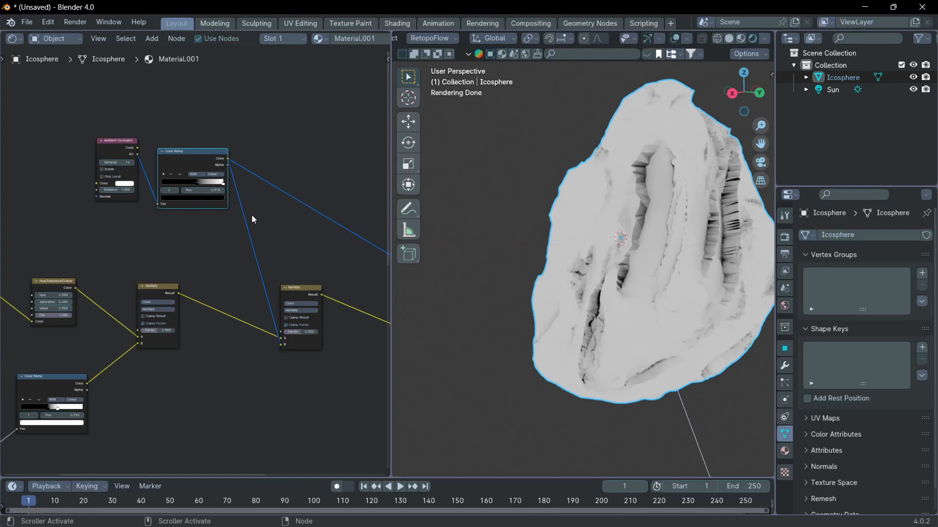
Switch the rock's preview from the ambient occlusion Color Ramp back to the Principled BSDF
{"action": "middle_click_drag", "start_coordinate": [601, 247], "coordinate": [655, 227]}
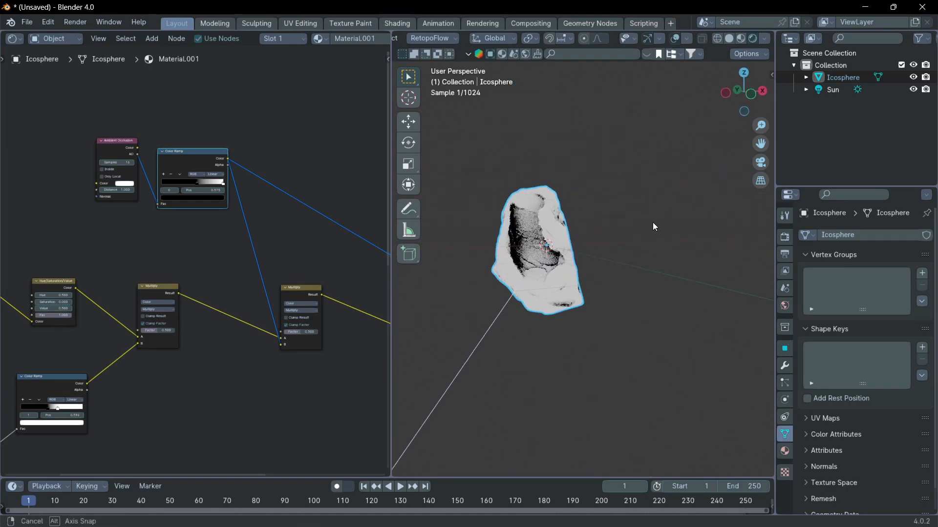
{"action": "middle_click_drag", "start_coordinate": [268, 271], "coordinate": [99, 232]}
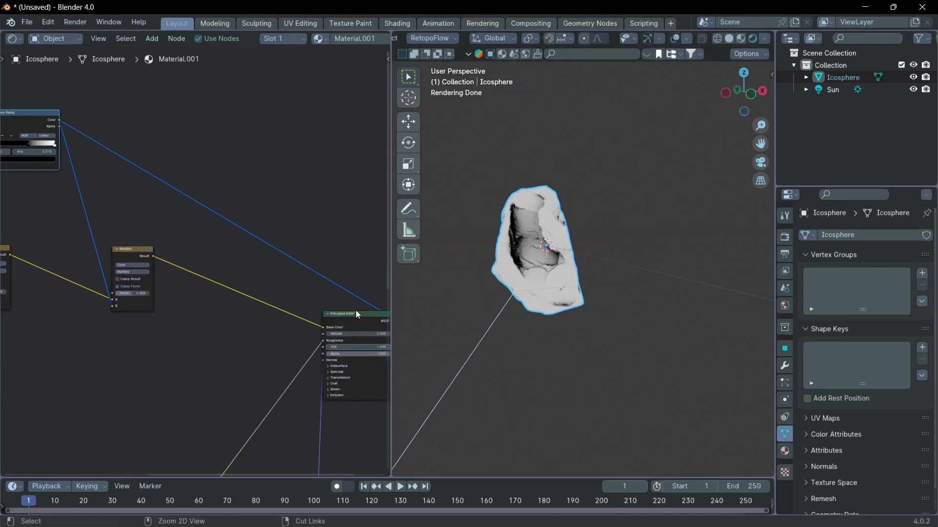
{"action": "left_click", "coordinate": [361, 315], "text": "ctrl+shift"}
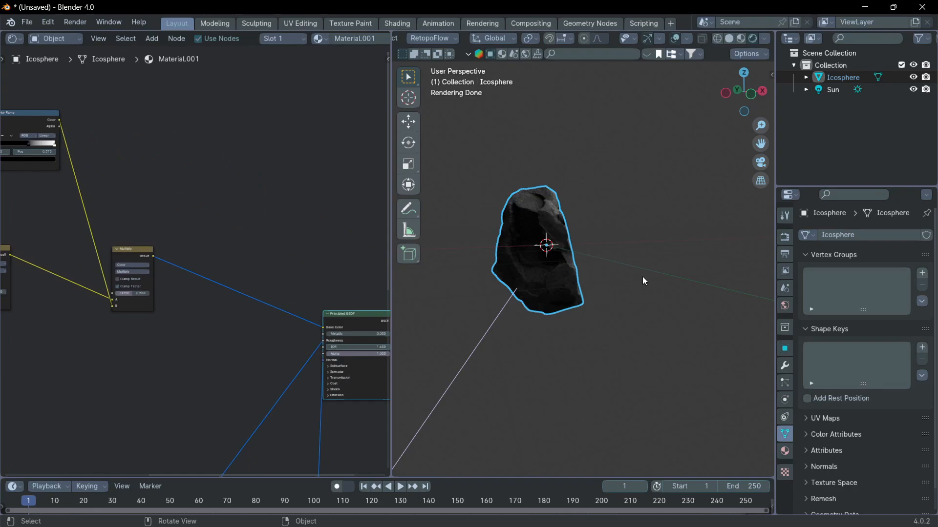
Rotate the Sun around the global Z axis to relight the carved side of the rock
{"action": "left_click", "coordinate": [502, 317]}
{"action": "key", "text": "r"}
{"action": "key", "text": "z"}
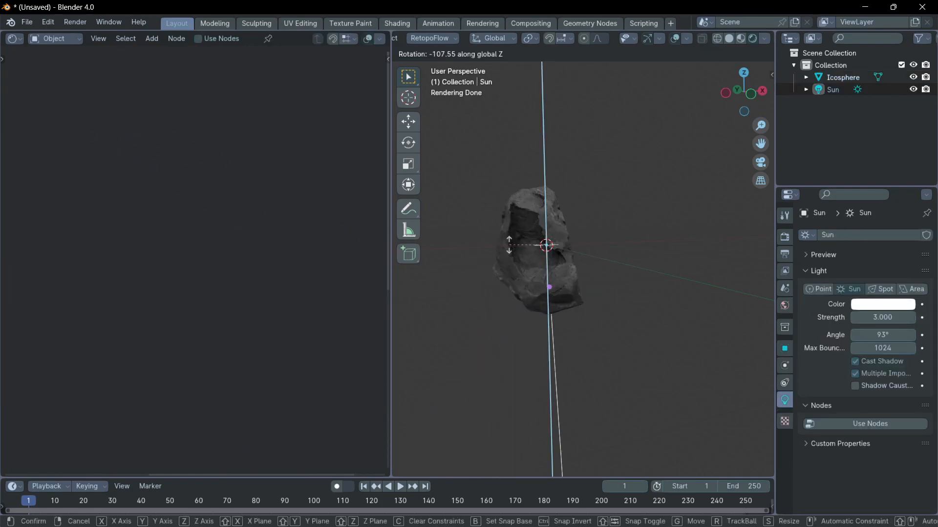
{"action": "left_click", "coordinate": [656, 343]}
{"action": "middle_click_drag", "start_coordinate": [586, 289], "coordinate": [476, 286]}
{"action": "middle_click_drag", "start_coordinate": [643, 286], "coordinate": [611, 295], "text": "shift"}
{"action": "scroll", "coordinate": [511, 275], "scroll_direction": "up", "scroll_amount": 5}
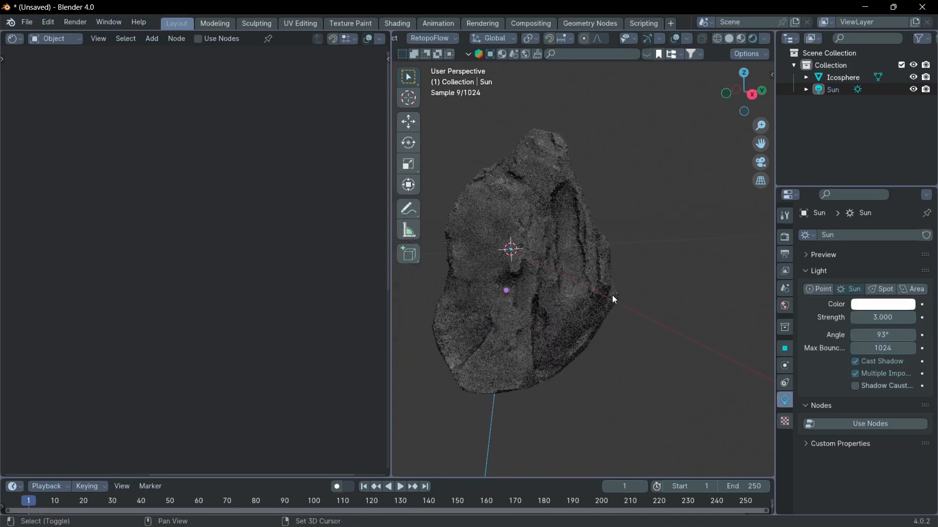
Select the rock and move its Principled BSDF and Material Output nodes farther from the color nodes
{"action": "left_click", "coordinate": [534, 261]}
{"action": "scroll", "coordinate": [178, 262], "scroll_direction": "down", "scroll_amount": 4}
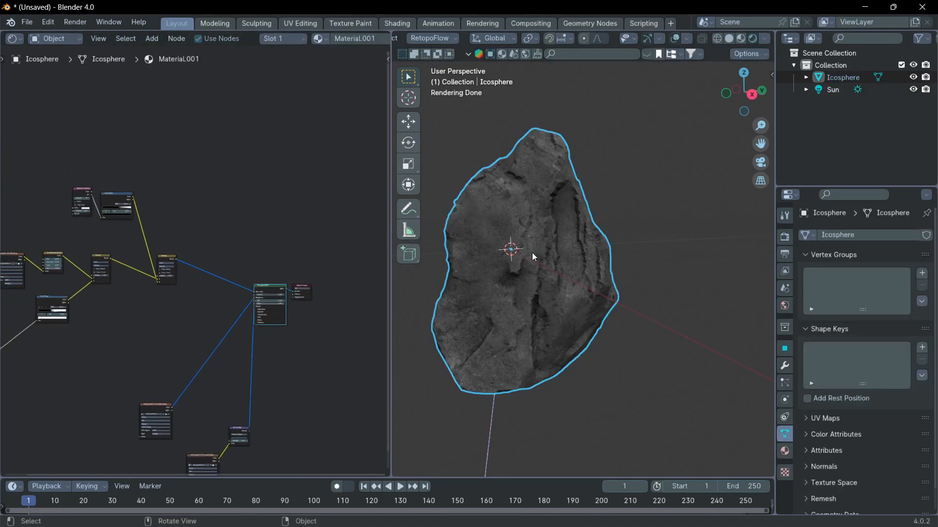
{"action": "middle_click_drag", "start_coordinate": [157, 276], "coordinate": [171, 250]}
{"action": "scroll", "coordinate": [208, 250], "scroll_direction": "down", "scroll_amount": 2}
{"action": "left_click_drag", "start_coordinate": [255, 225], "coordinate": [298, 299]}
{"action": "key", "text": "g"}
{"action": "left_click", "coordinate": [367, 297]}
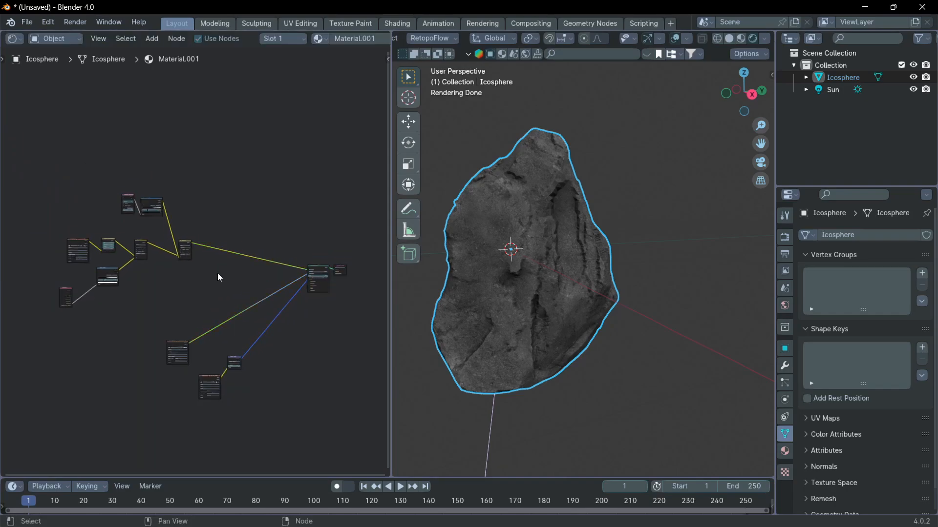
Duplicate the Ambient Occlusion node and place the copy beyond the ambient occlusion Color Ramp, toward the Principled BSDF
{"action": "scroll", "coordinate": [183, 183], "scroll_direction": "up", "scroll_amount": 5}
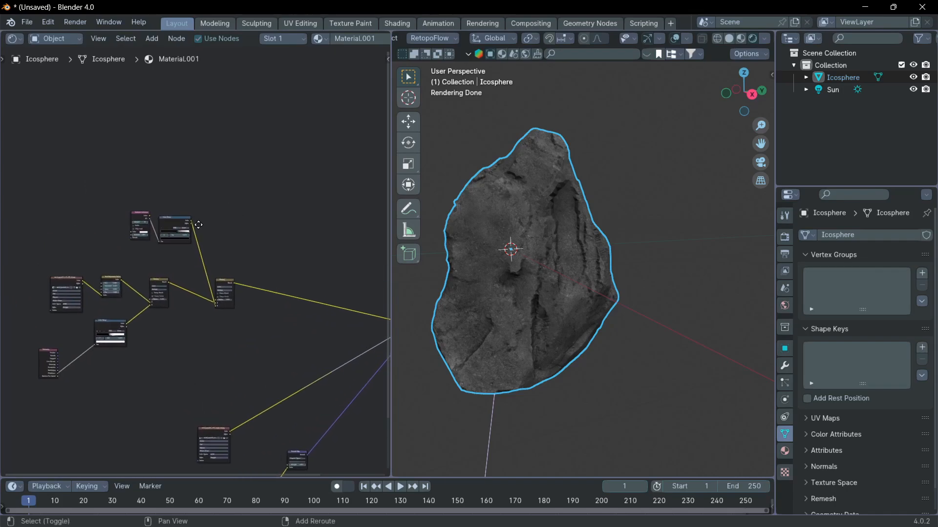
{"action": "left_click", "coordinate": [106, 193]}
{"action": "key", "text": "shift+d"}
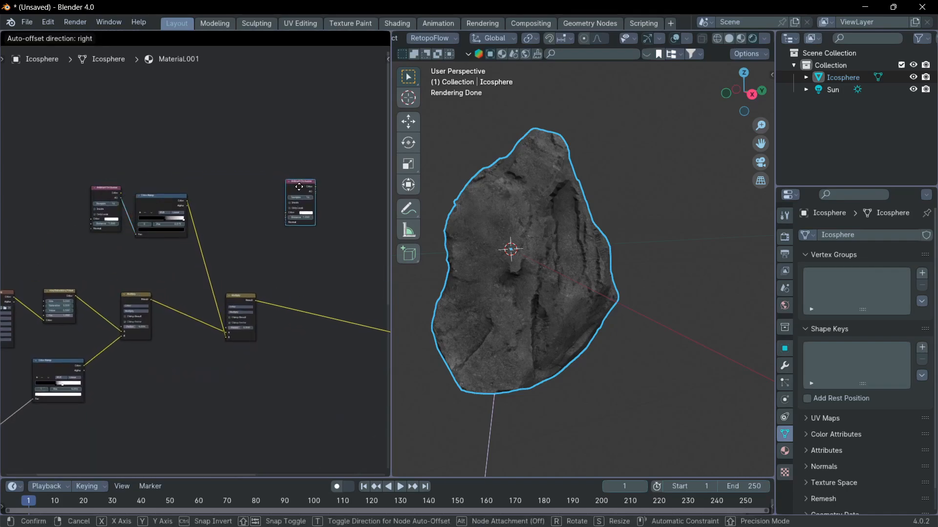
{"action": "left_click", "coordinate": [301, 187]}
{"action": "middle_click_drag", "start_coordinate": [324, 192], "coordinate": [186, 193], "text": "shift"}
{"action": "scroll", "coordinate": [221, 197], "scroll_direction": "down", "scroll_amount": 4}
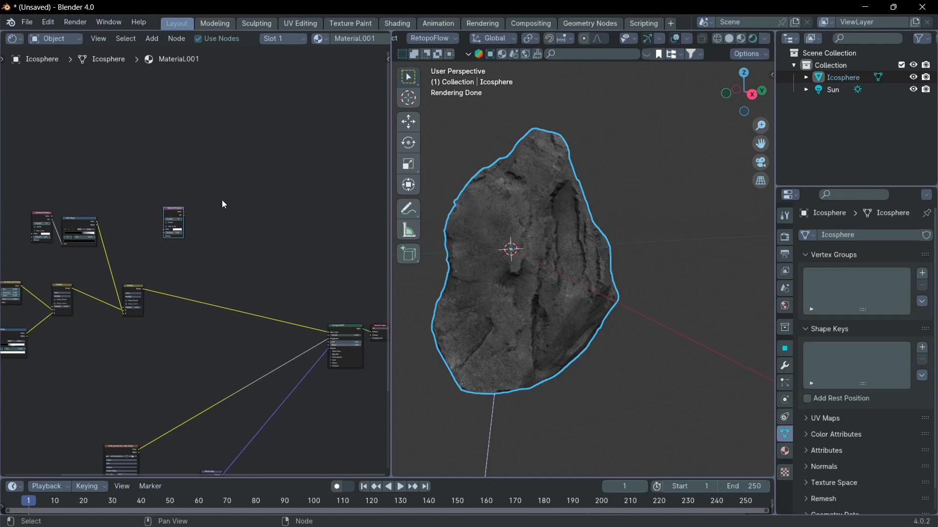
Deselect the rock and examine its carved side in the rendered preview
{"action": "middle_click_drag", "start_coordinate": [227, 263], "coordinate": [250, 225]}
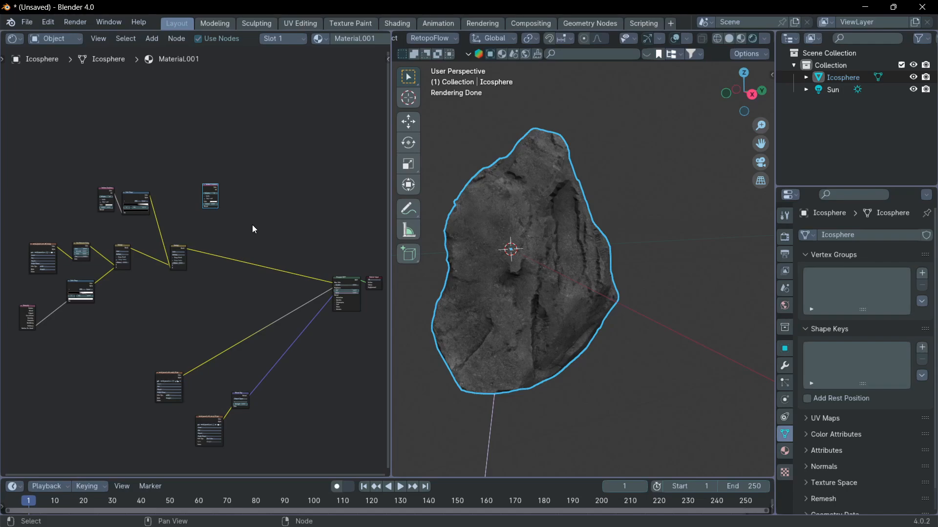
{"action": "scroll", "coordinate": [253, 225], "scroll_direction": "up", "scroll_amount": 3}
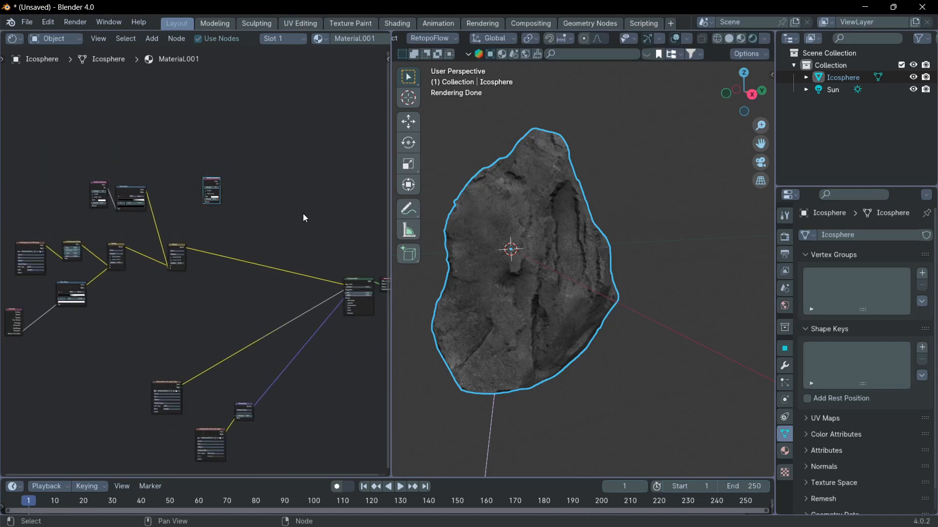
{"action": "left_click", "coordinate": [624, 236]}
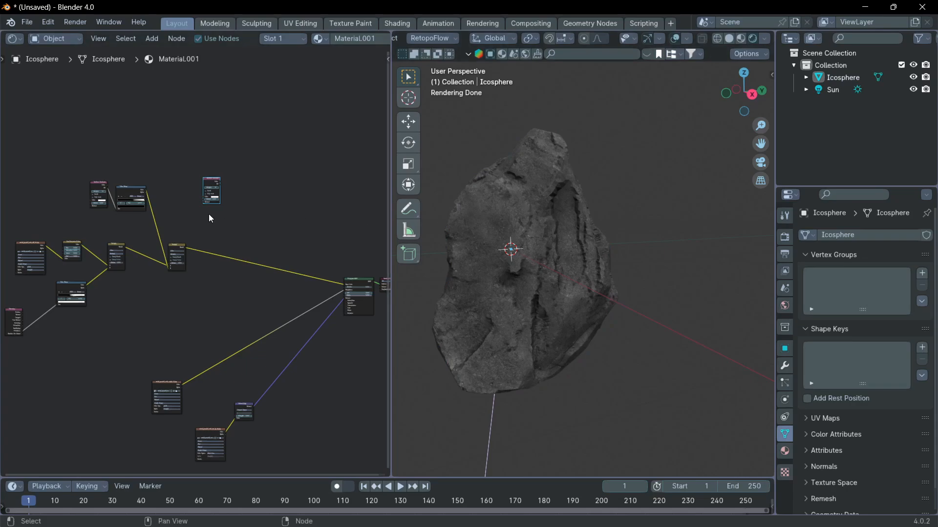
{"action": "middle_click_drag", "start_coordinate": [206, 215], "coordinate": [205, 211]}
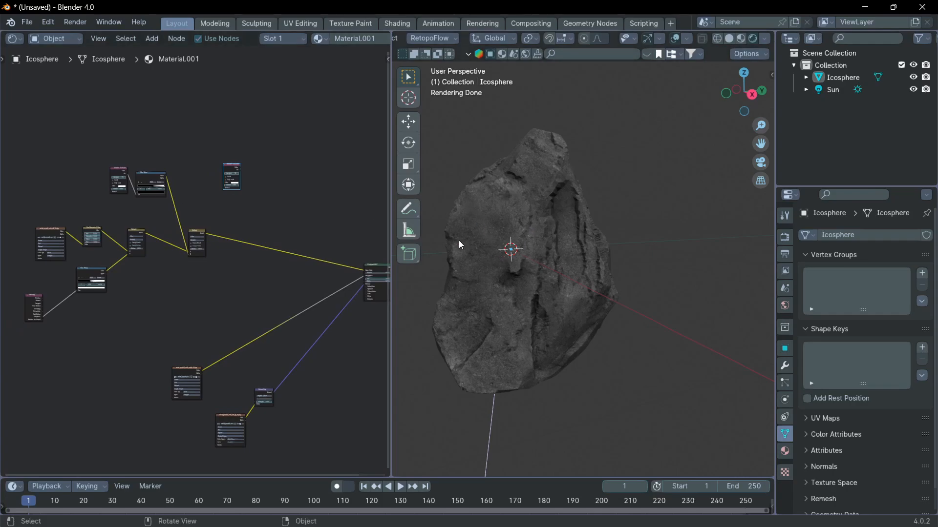
{"action": "middle_click_drag", "start_coordinate": [598, 234], "coordinate": [587, 240]}
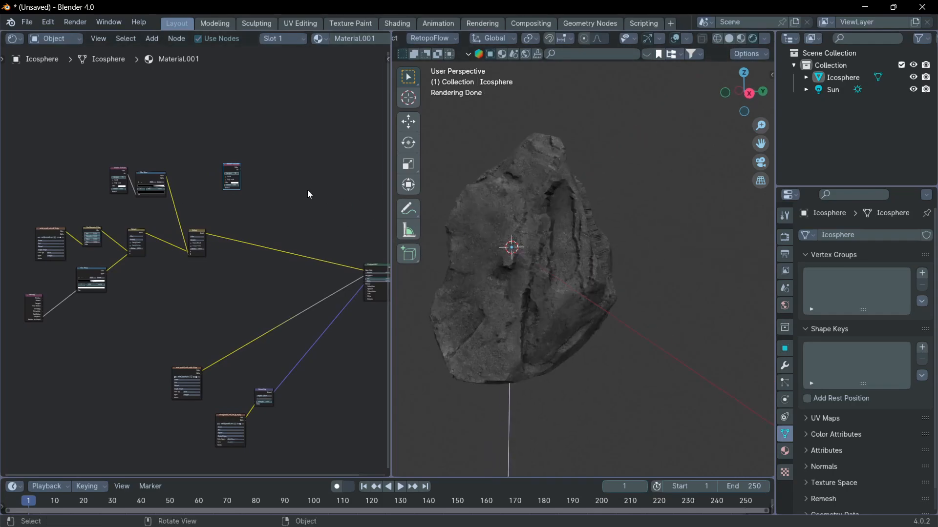
Add a Color Ramp beside the duplicated Ambient Occlusion node and connect the AO output to its Fac input
{"action": "scroll", "coordinate": [264, 167], "scroll_direction": "up", "scroll_amount": 2}
{"action": "scroll", "coordinate": [264, 167], "scroll_direction": "up", "scroll_amount": 3}
{"action": "key", "text": "shift+a"}
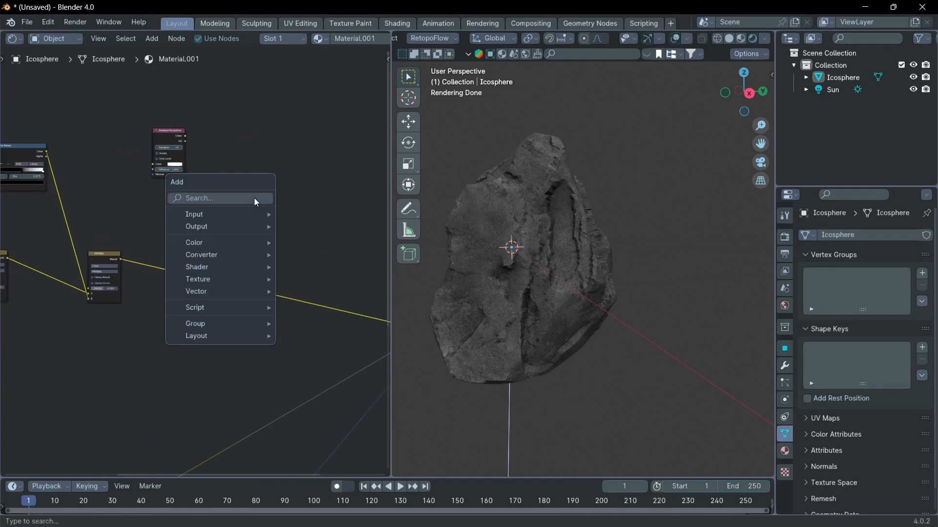
{"action": "left_click", "coordinate": [250, 201]}
{"action": "type", "text": "colo"}
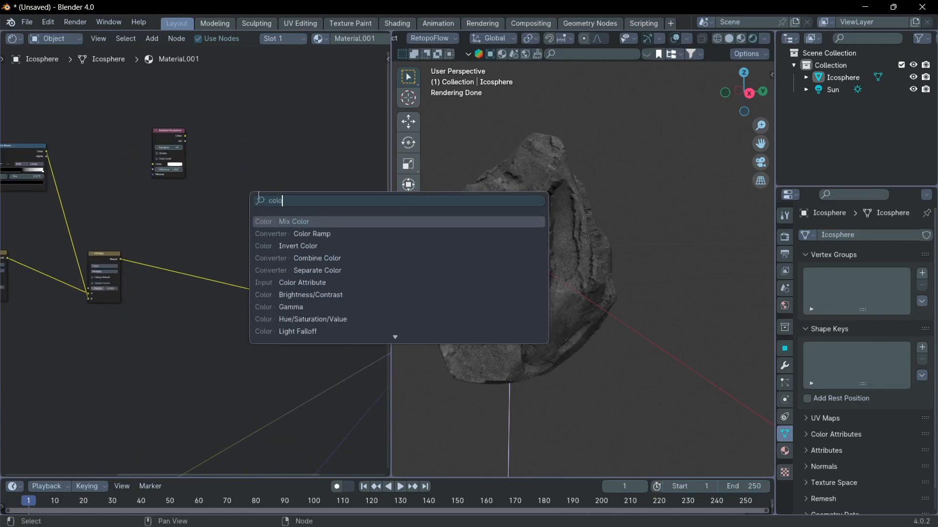
{"action": "left_click", "coordinate": [410, 234]}
{"action": "left_click", "coordinate": [201, 150]}
{"action": "scroll", "coordinate": [198, 158], "scroll_direction": "up", "scroll_amount": 2}
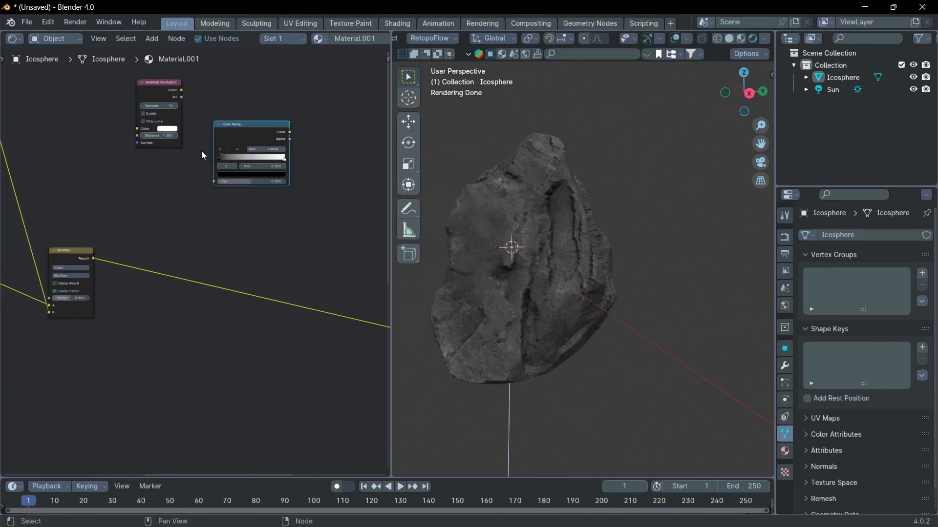
{"action": "left_click_drag", "start_coordinate": [188, 109], "coordinate": [226, 210]}
{"action": "scroll", "coordinate": [129, 283], "scroll_direction": "down", "scroll_amount": 2}
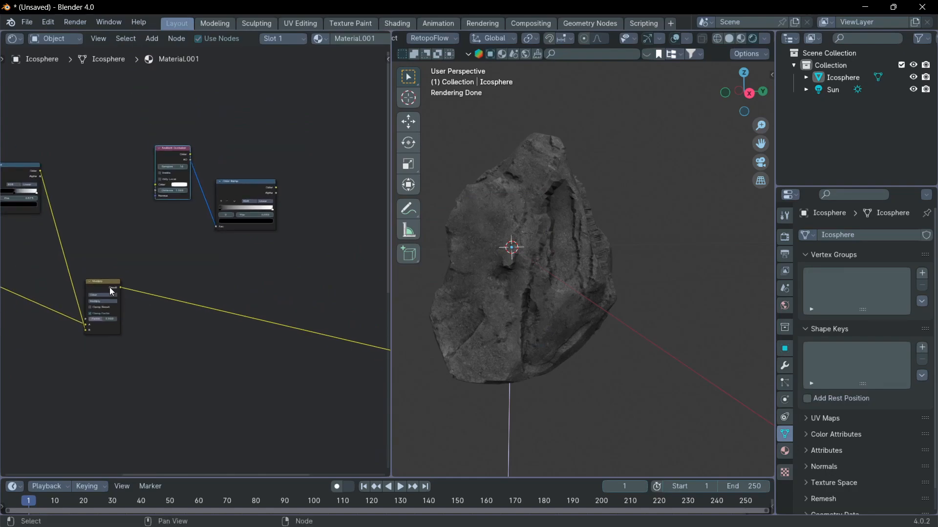
Insert a duplicate of the last Multiply node before the Principled BSDF and connect the new Color Ramp's Color to its B input
{"action": "left_click", "coordinate": [104, 286]}
{"action": "key", "text": "shift+d"}
{"action": "left_click", "coordinate": [325, 310]}
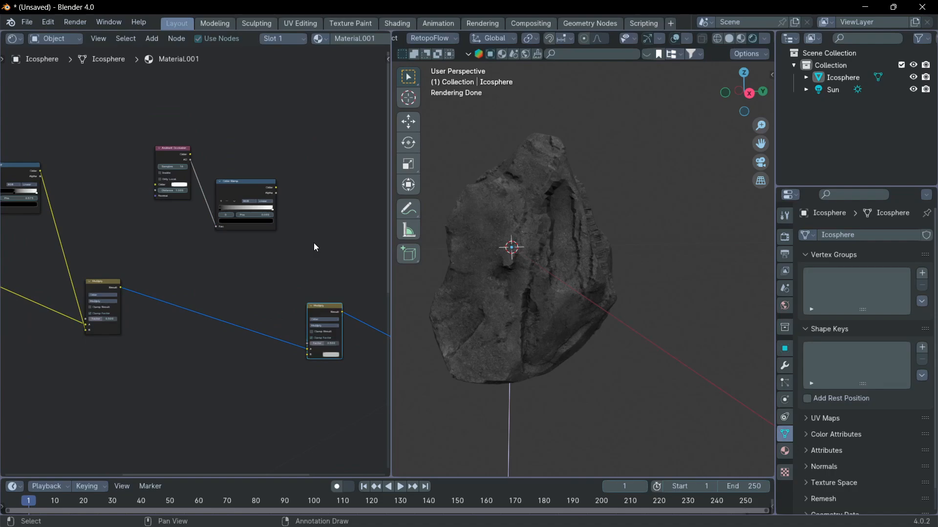
{"action": "middle_click_drag", "start_coordinate": [313, 243], "coordinate": [254, 229]}
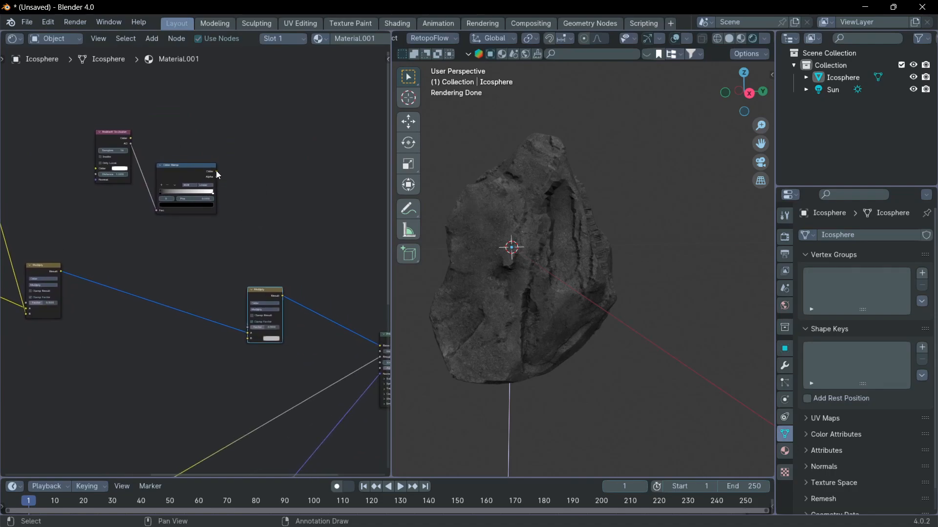
{"action": "left_click_drag", "start_coordinate": [215, 174], "coordinate": [250, 337]}
Enable Inside on the second Ambient Occlusion node, preview its Color Ramp, and set the Distance to 0.100
{"action": "scroll", "coordinate": [265, 205], "scroll_direction": "up", "scroll_amount": 5}
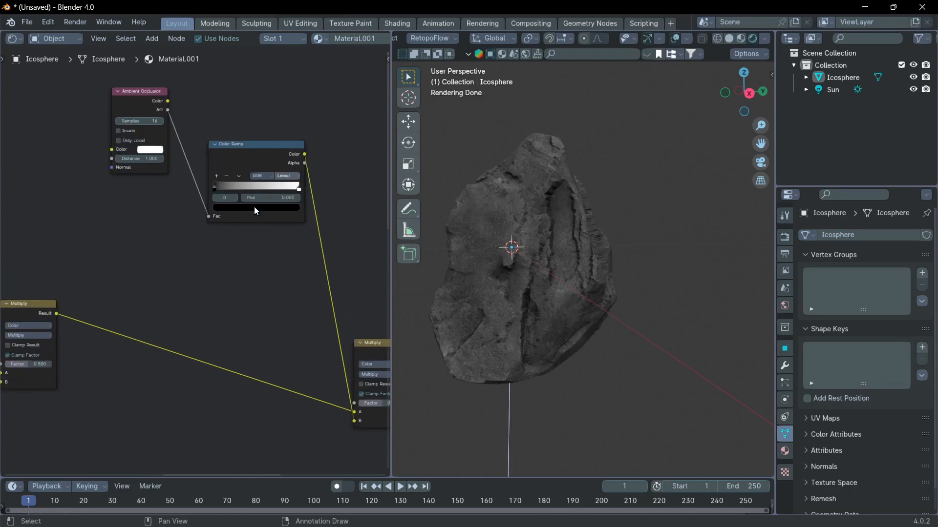
{"action": "middle_click_drag", "start_coordinate": [210, 147], "coordinate": [235, 262]}
{"action": "left_click", "coordinate": [97, 167]}
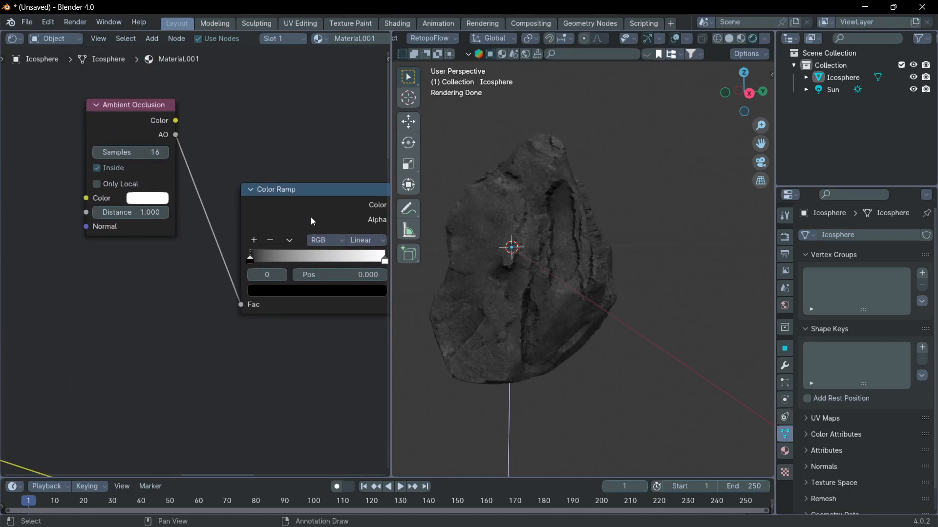
{"action": "left_click", "coordinate": [308, 203], "text": "ctrl+shift"}
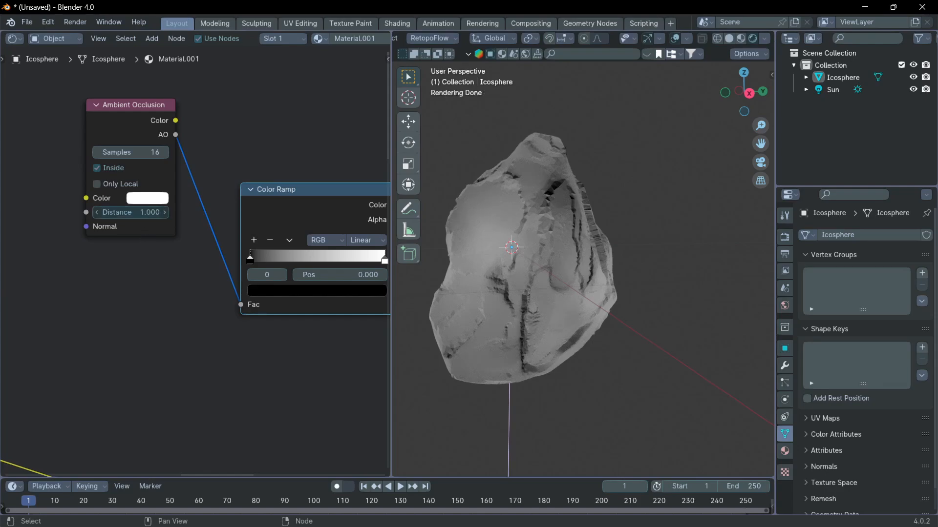
{"action": "left_click_drag", "start_coordinate": [131, 213], "coordinate": [112, 212]}
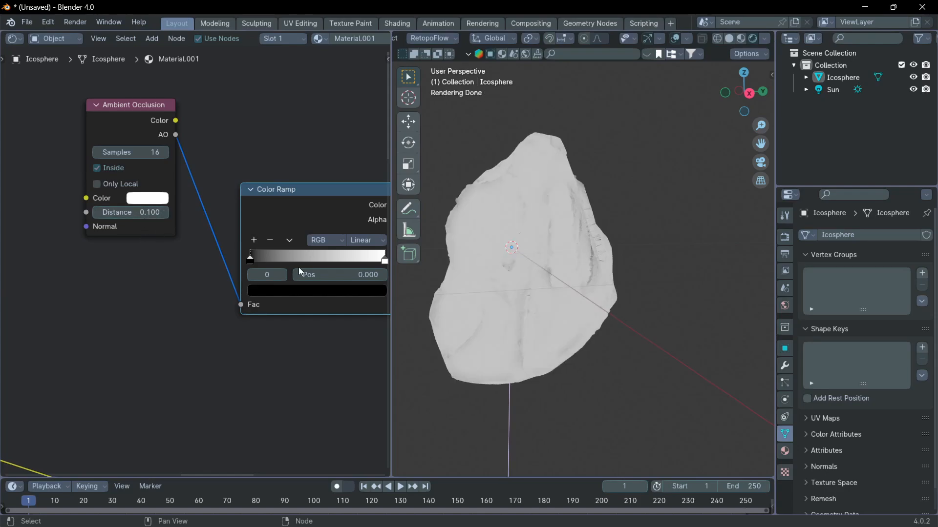
Set the color Value of the new Color Ramp's first stop to 5
{"action": "middle_click_drag", "start_coordinate": [320, 226], "coordinate": [270, 212]}
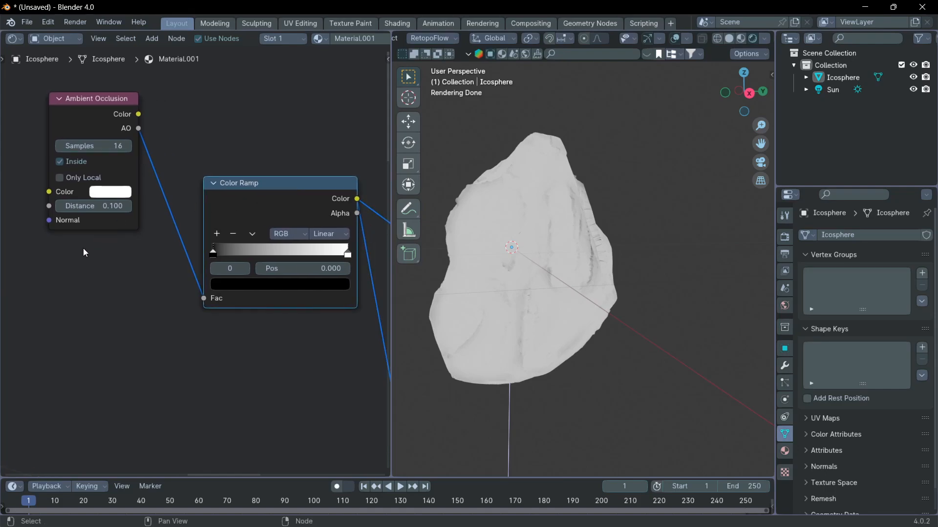
{"action": "left_click", "coordinate": [214, 254]}
{"action": "left_click", "coordinate": [246, 287]}
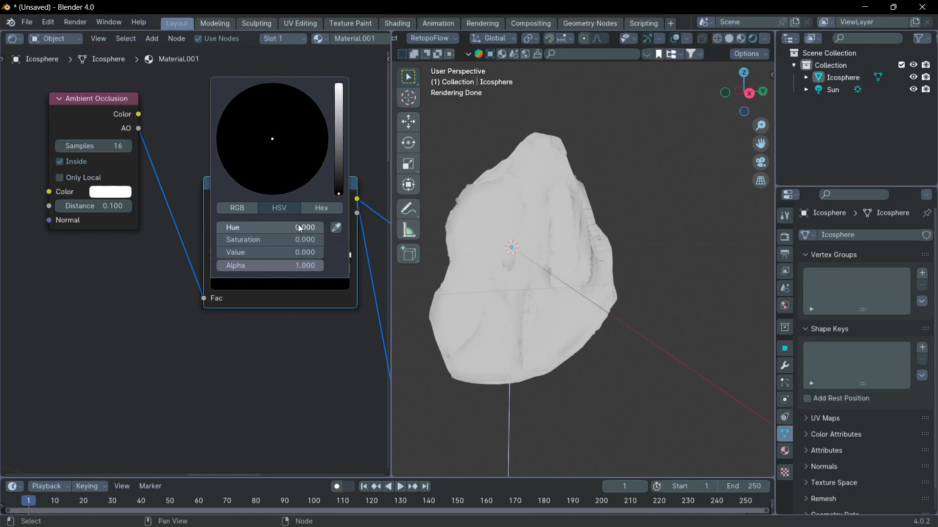
{"action": "left_click", "coordinate": [257, 250]}
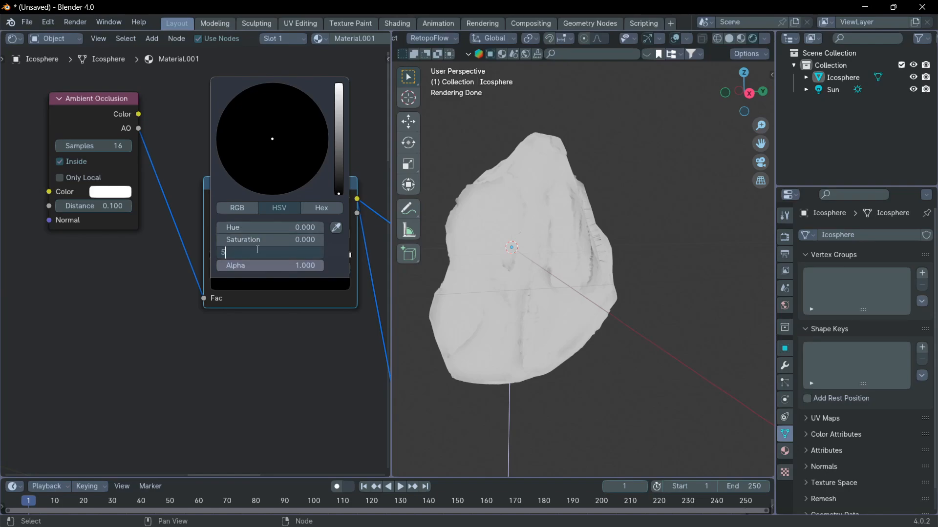
{"action": "type", "text": "5"}
{"action": "key", "text": "Return"}
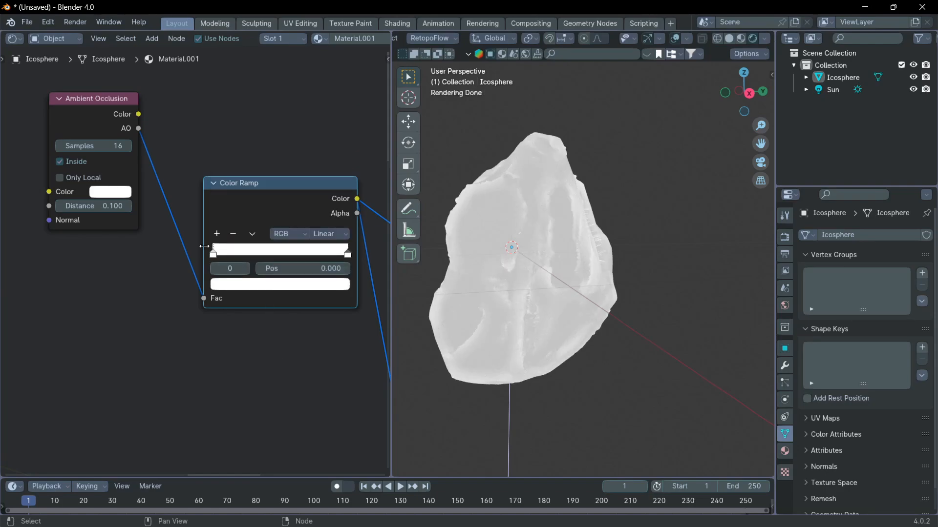
Narrow the new Color Ramp by moving its first stop to 0.756 and its second stop to 0.942
{"action": "mouse_move", "coordinate": [217, 258]}
{"action": "left_mouse_down"}
{"action": "mouse_move", "coordinate": [294, 254]}
{"action": "mouse_move", "coordinate": [280, 255]}
{"action": "left_mouse_up"}
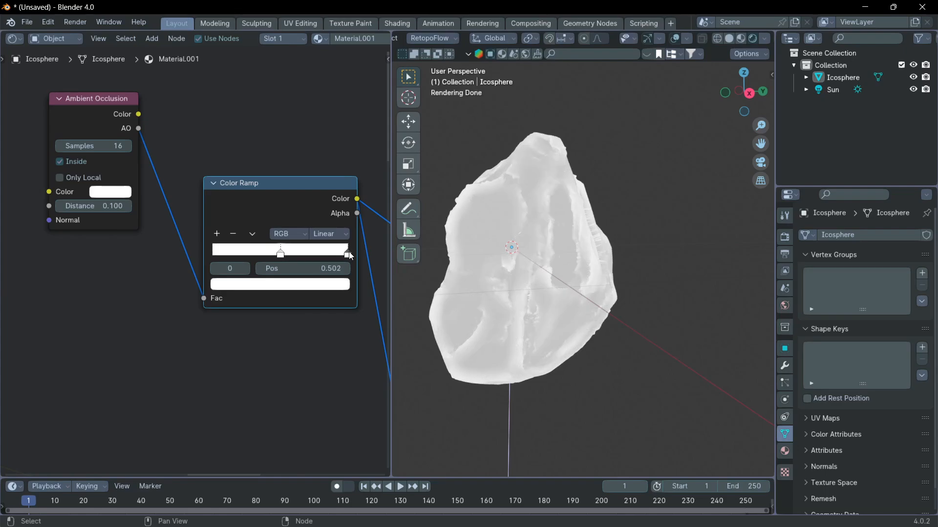
{"action": "mouse_move", "coordinate": [350, 255]}
{"action": "left_mouse_down"}
{"action": "mouse_move", "coordinate": [318, 252]}
{"action": "mouse_move", "coordinate": [342, 254]}
{"action": "left_mouse_up"}
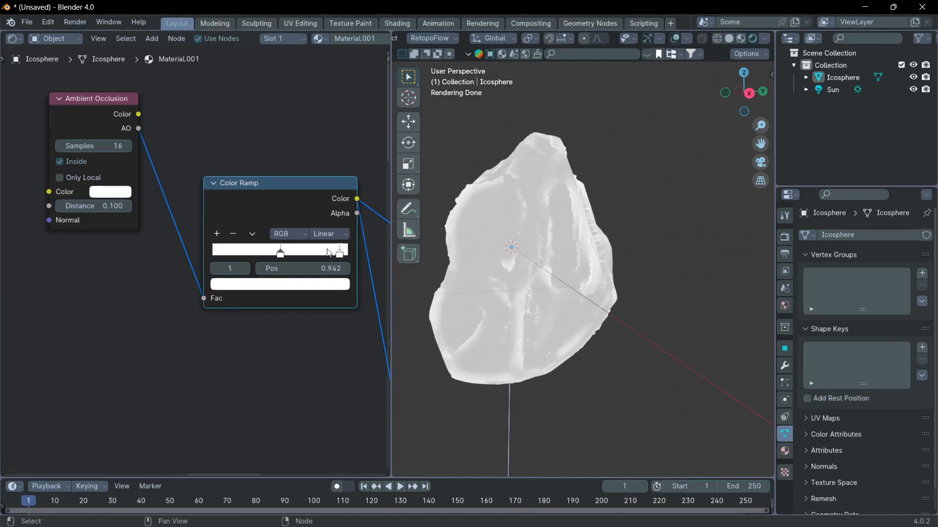
{"action": "left_click_drag", "start_coordinate": [284, 255], "coordinate": [331, 259]}
{"action": "middle_click_drag", "start_coordinate": [564, 265], "coordinate": [530, 256]}
{"action": "mouse_move", "coordinate": [310, 254]}
{"action": "left_mouse_down"}
{"action": "mouse_move", "coordinate": [291, 255]}
{"action": "mouse_move", "coordinate": [362, 250]}
{"action": "mouse_move", "coordinate": [318, 254]}
{"action": "left_mouse_up"}
Move the second Ambient Occlusion node up and away from its Color Ramp to make room between them
{"action": "scroll", "coordinate": [285, 292], "scroll_direction": "down", "scroll_amount": 13}
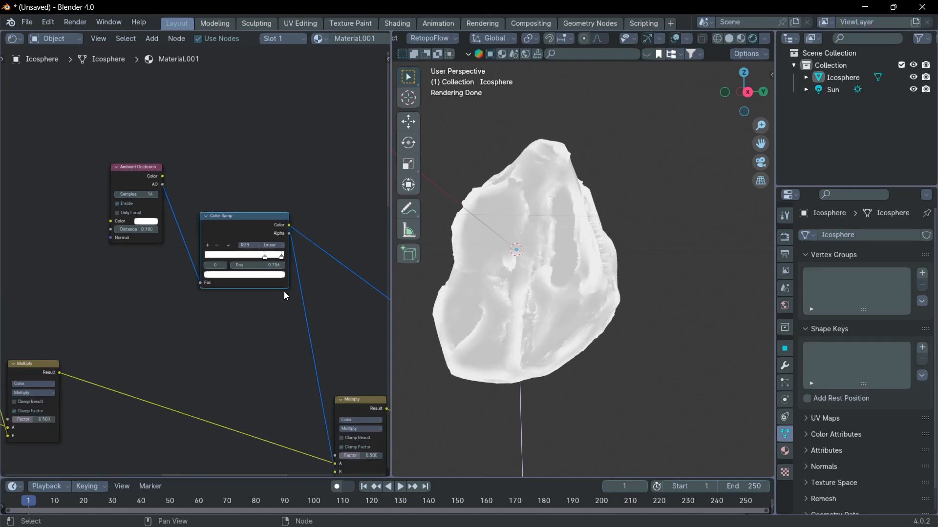
{"action": "middle_click_drag", "start_coordinate": [254, 289], "coordinate": [287, 257], "text": "shift"}
{"action": "left_click_drag", "start_coordinate": [189, 168], "coordinate": [134, 109]}
{"action": "middle_click_drag", "start_coordinate": [233, 192], "coordinate": [275, 204]}
Add a Noise Texture node below the second Ambient Occlusion node
{"action": "key", "text": "shift+a"}
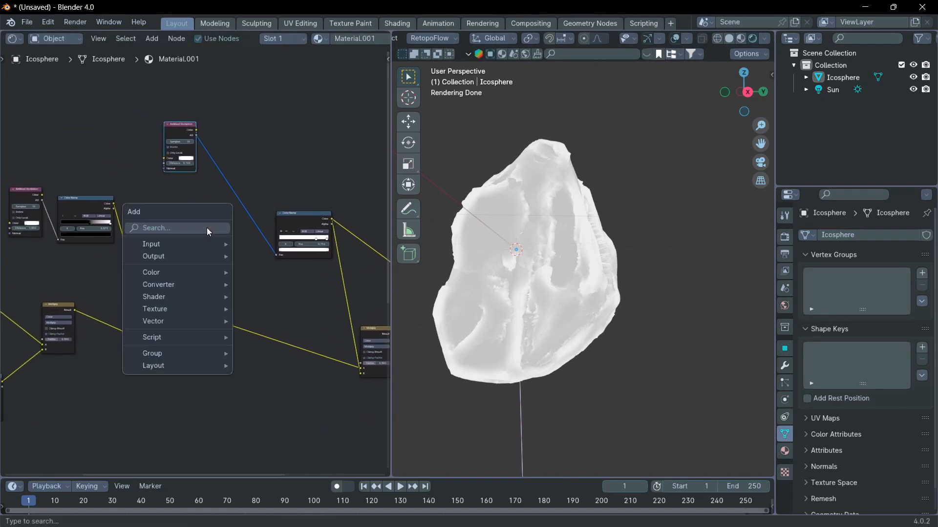
{"action": "left_click", "coordinate": [206, 228]}
{"action": "type", "text": "noise"}
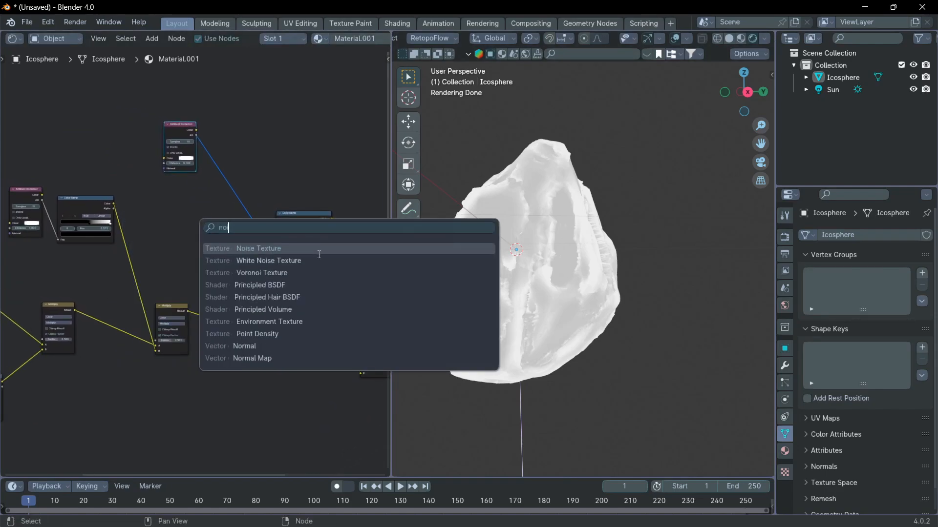
{"action": "key", "text": "Return"}
{"action": "left_click", "coordinate": [196, 229]}
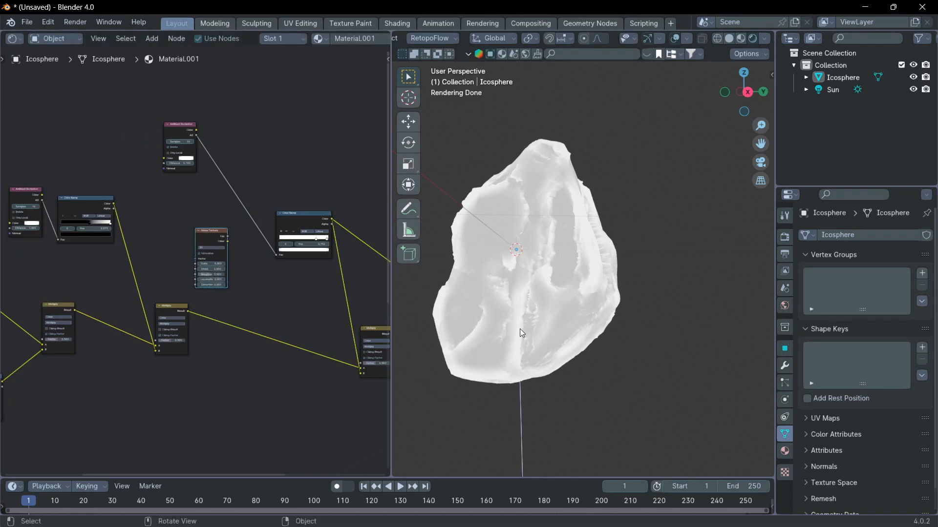
Add Texture Coordinate and Mapping nodes to the Noise Texture and drive the Mapping with Object coordinates
{"action": "key", "text": "ctrl+t"}
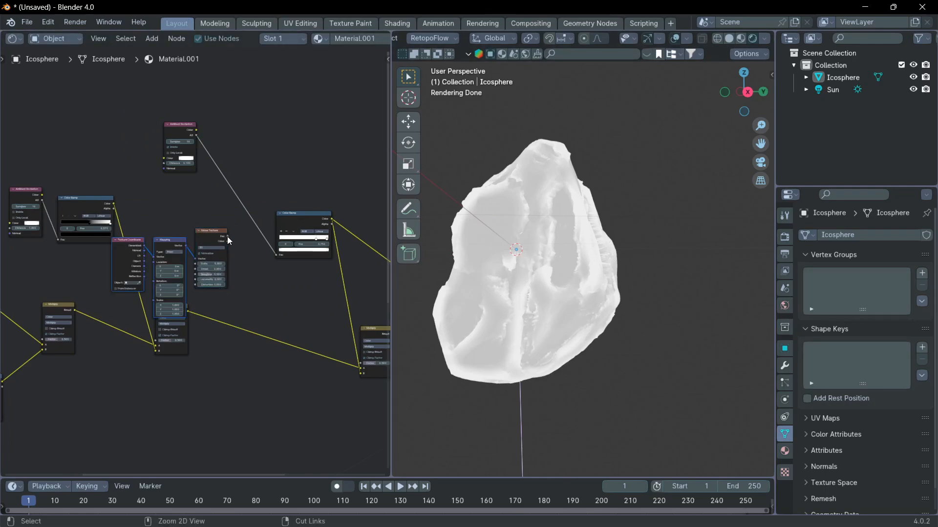
{"action": "scroll", "coordinate": [186, 249], "scroll_direction": "up", "scroll_amount": 4}
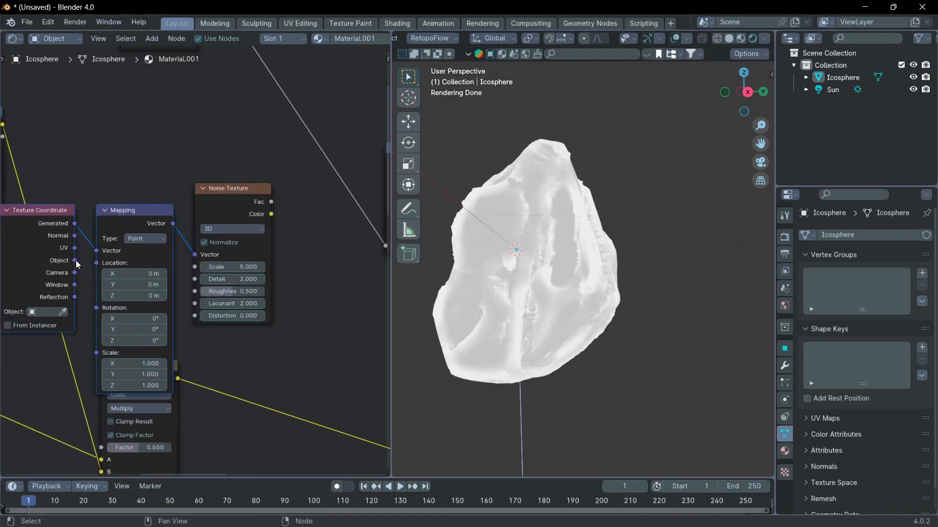
{"action": "scroll", "coordinate": [273, 266], "scroll_direction": "down", "scroll_amount": 1}
{"action": "scroll", "coordinate": [274, 271], "scroll_direction": "down", "scroll_amount": 2}
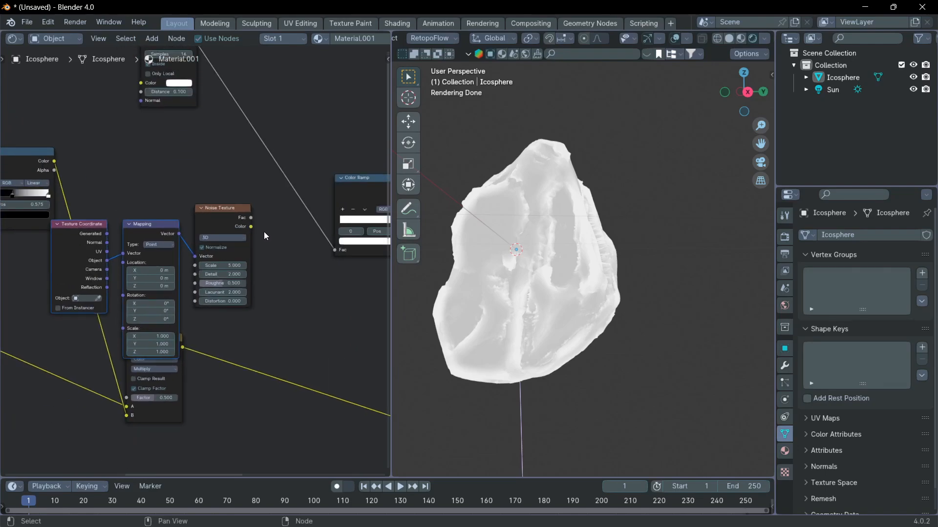
Insert a Mix Color node on the link between the second Ambient Occlusion node and its Color Ramp
{"action": "middle_click_drag", "start_coordinate": [270, 238], "coordinate": [197, 272]}
{"action": "scroll", "coordinate": [227, 274], "scroll_direction": "down", "scroll_amount": 2}
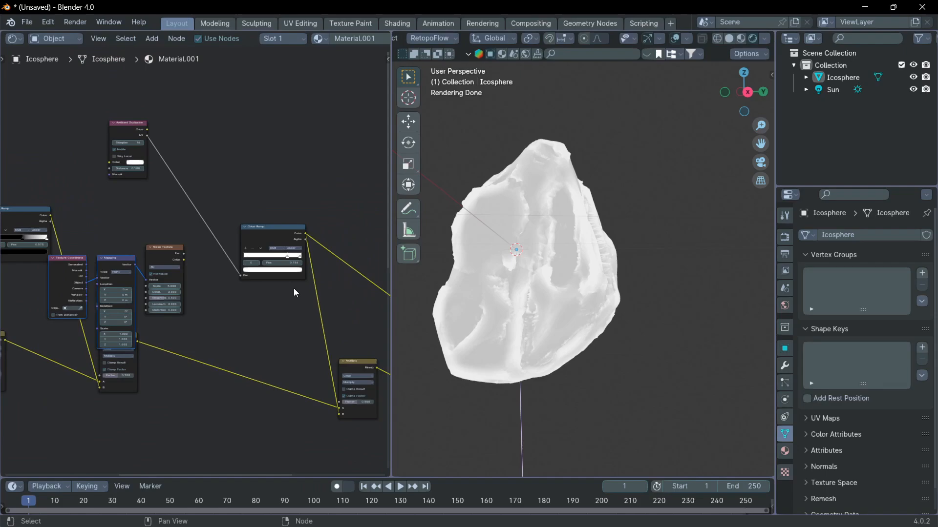
{"action": "key", "text": "shift+a"}
{"action": "left_click", "coordinate": [218, 183]}
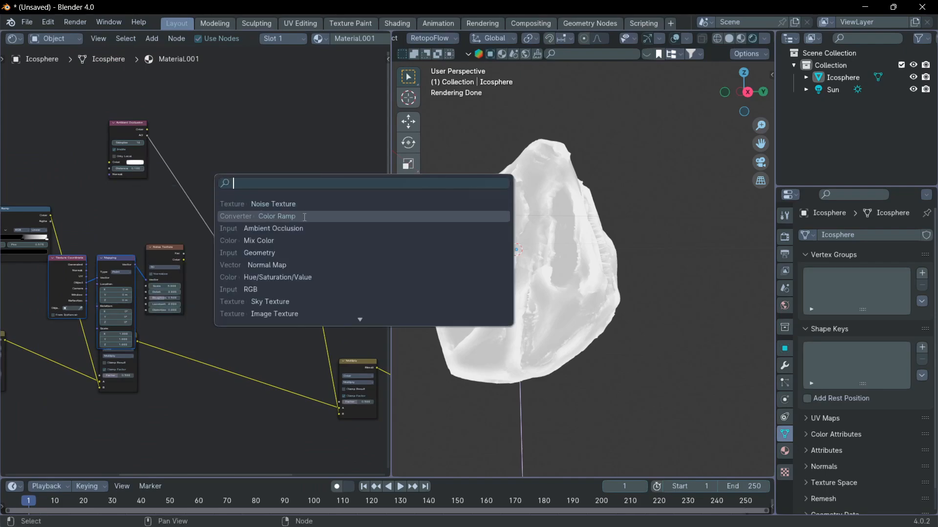
{"action": "left_click", "coordinate": [286, 240]}
{"action": "left_click", "coordinate": [201, 194]}
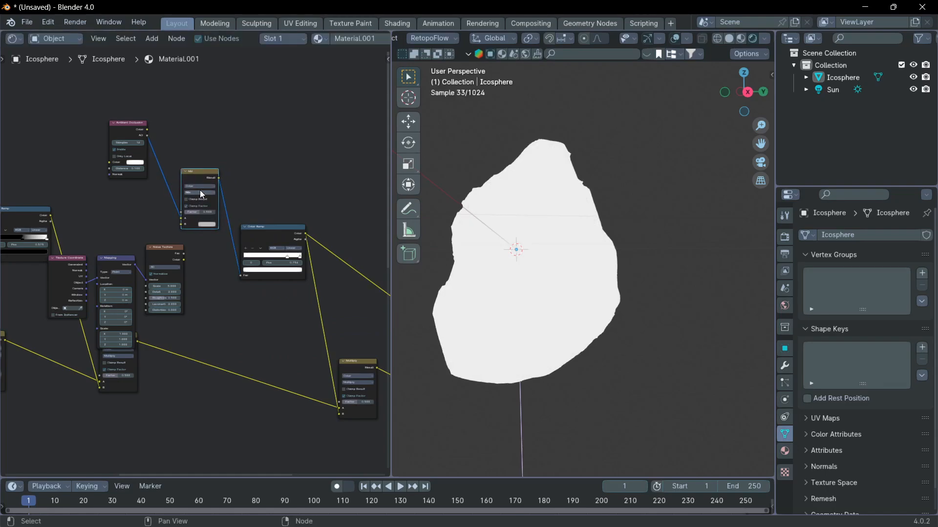
Set the new Mix node's blending mode to Add and connect the Noise Texture's Color to its B input
{"action": "scroll", "coordinate": [202, 193], "scroll_direction": "up", "scroll_amount": 2}
{"action": "left_click", "coordinate": [203, 161]}
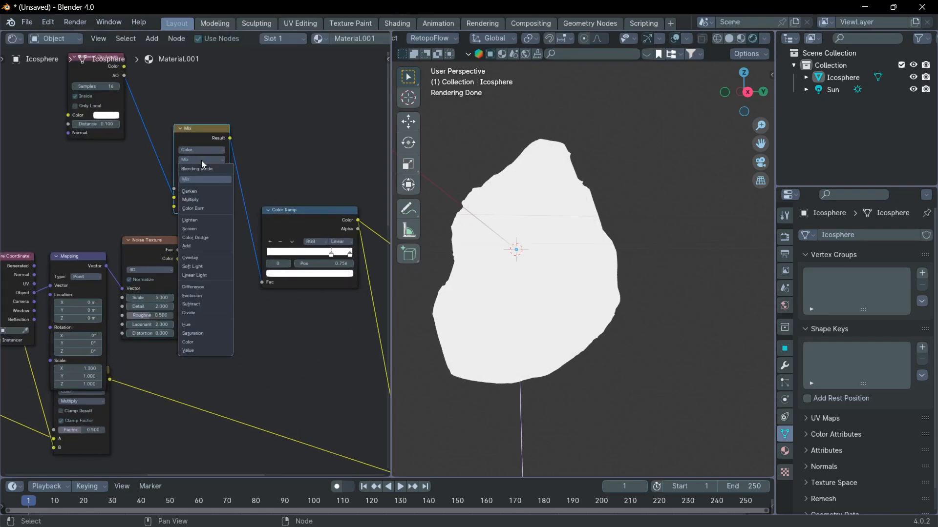
{"action": "left_click", "coordinate": [202, 247]}
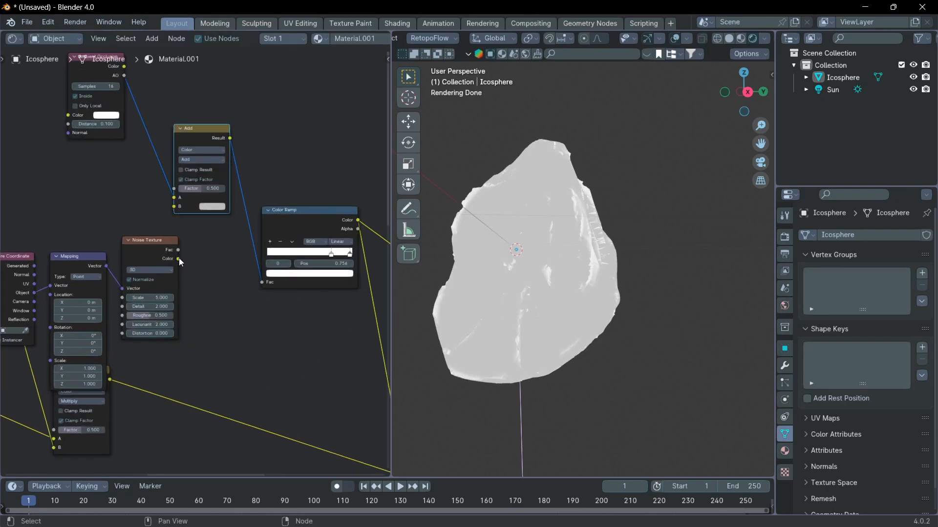
{"action": "left_click_drag", "start_coordinate": [178, 258], "coordinate": [174, 206]}
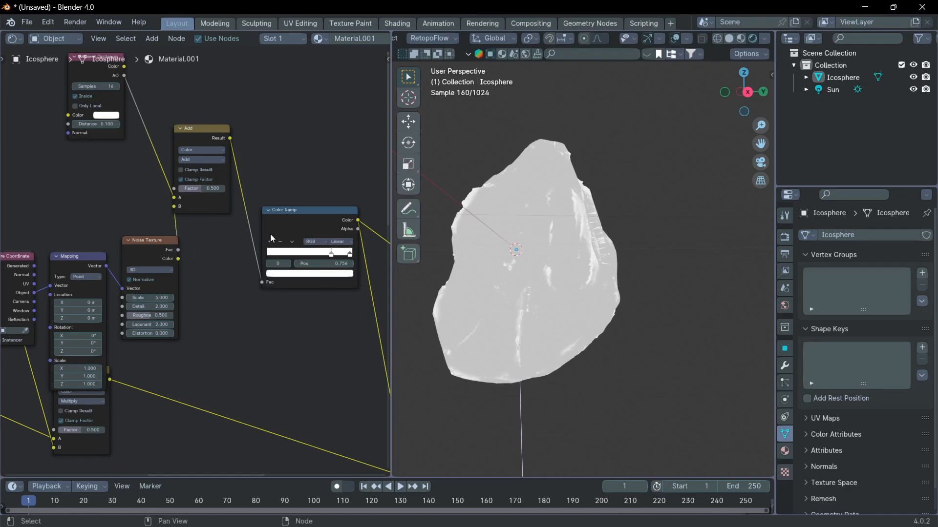
{"action": "scroll", "coordinate": [199, 157], "scroll_direction": "up", "scroll_amount": 2}
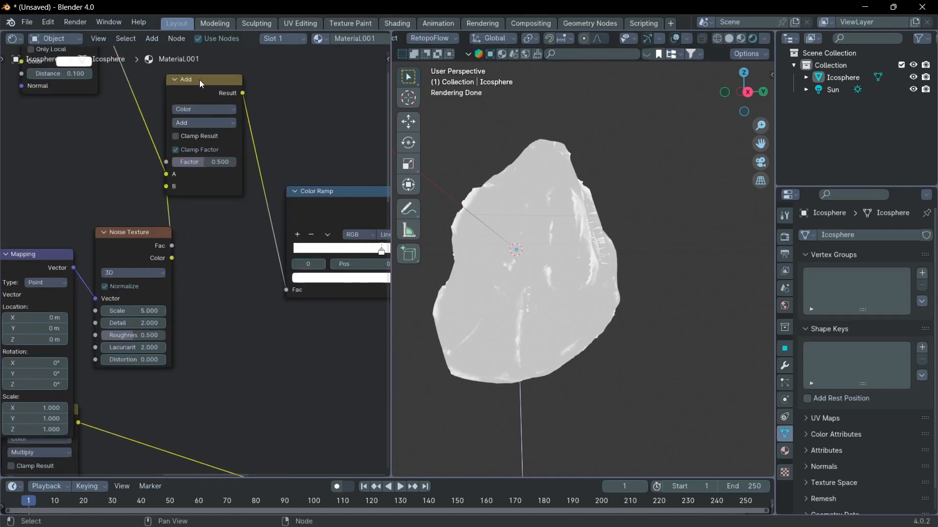
Preview the Noise Texture on the rock and set its Scale to 11.4, Detail to 4.4 and Roughness to 0.553
{"action": "left_click_drag", "start_coordinate": [201, 82], "coordinate": [258, 76]}
{"action": "left_click", "coordinate": [133, 241], "text": "ctrl+shift"}
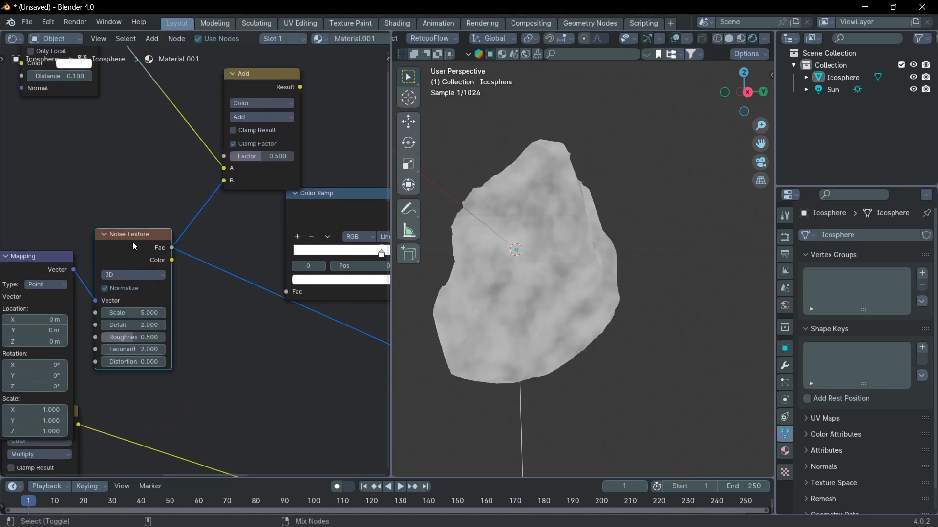
{"action": "scroll", "coordinate": [166, 268], "scroll_direction": "up", "scroll_amount": 5}
{"action": "middle_click_drag", "start_coordinate": [142, 281], "coordinate": [175, 247]}
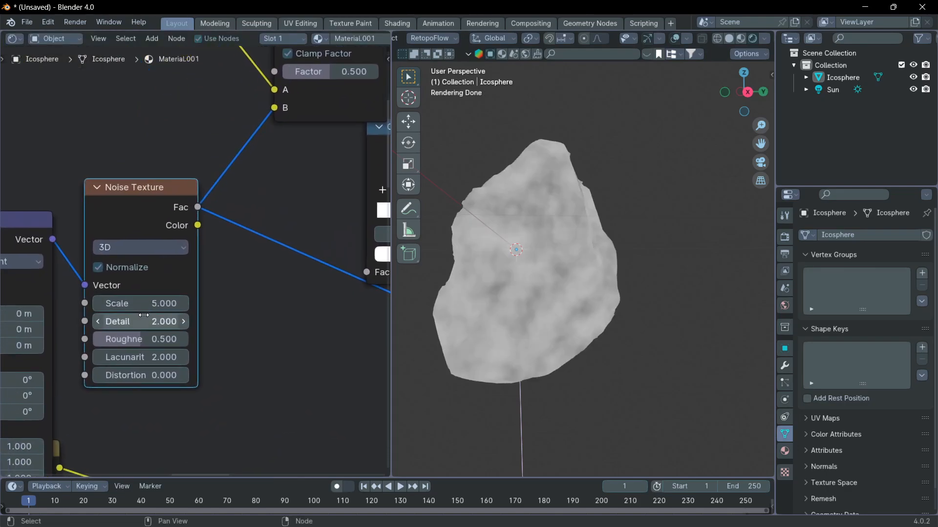
{"action": "left_click_drag", "start_coordinate": [142, 304], "coordinate": [184, 304]}
{"action": "left_click_drag", "start_coordinate": [131, 323], "coordinate": [141, 341]}
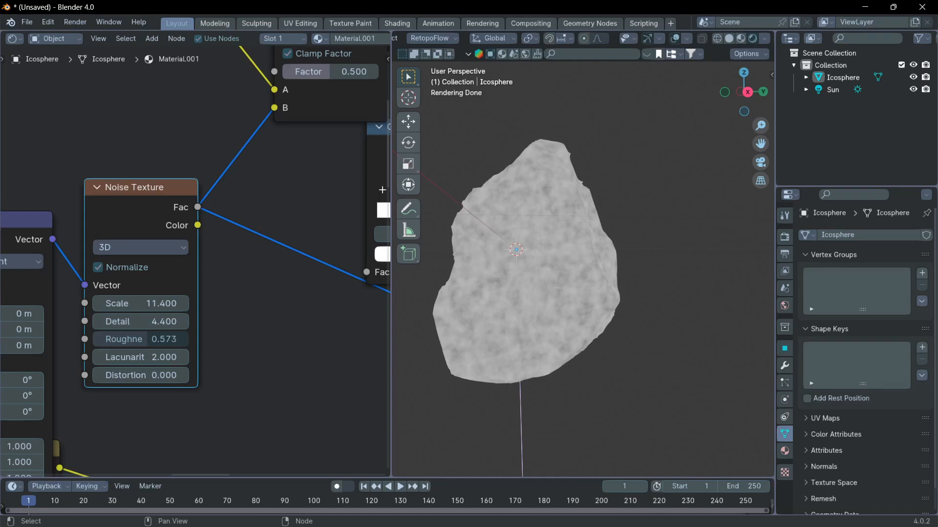
{"action": "scroll", "coordinate": [179, 324], "scroll_direction": "down", "scroll_amount": 4}
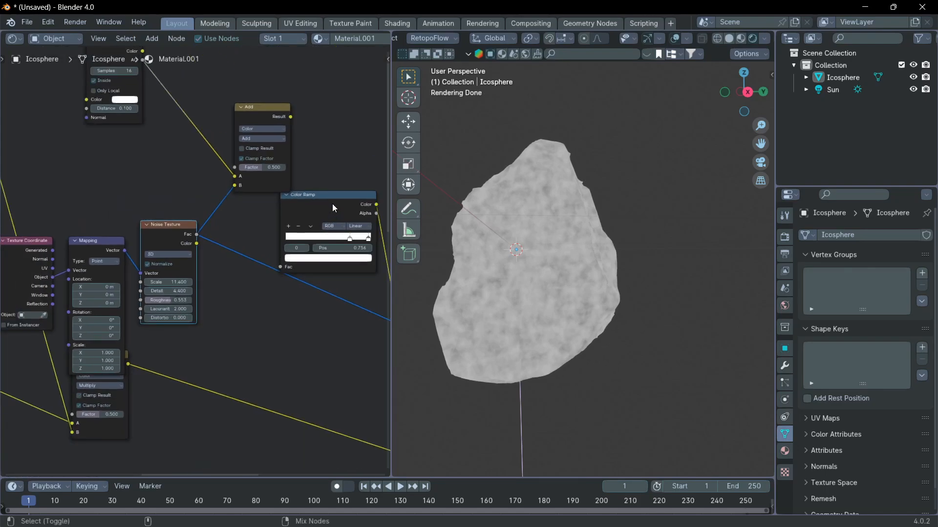
Preview the edge-highlight Color Ramp on the rock and move it and the Add node farther from the Noise Texture
{"action": "left_click", "coordinate": [332, 203]}
{"action": "middle_click_drag", "start_coordinate": [264, 257], "coordinate": [157, 281]}
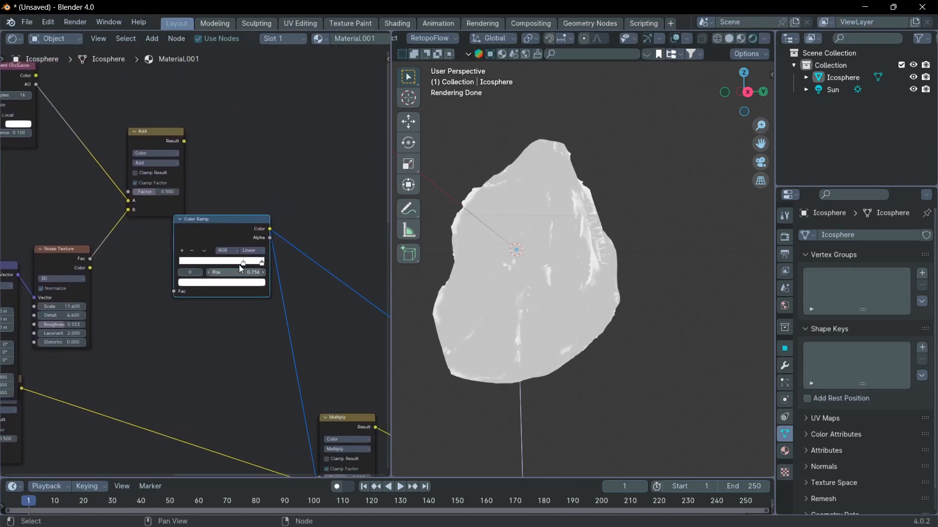
{"action": "left_click_drag", "start_coordinate": [216, 235], "coordinate": [330, 215]}
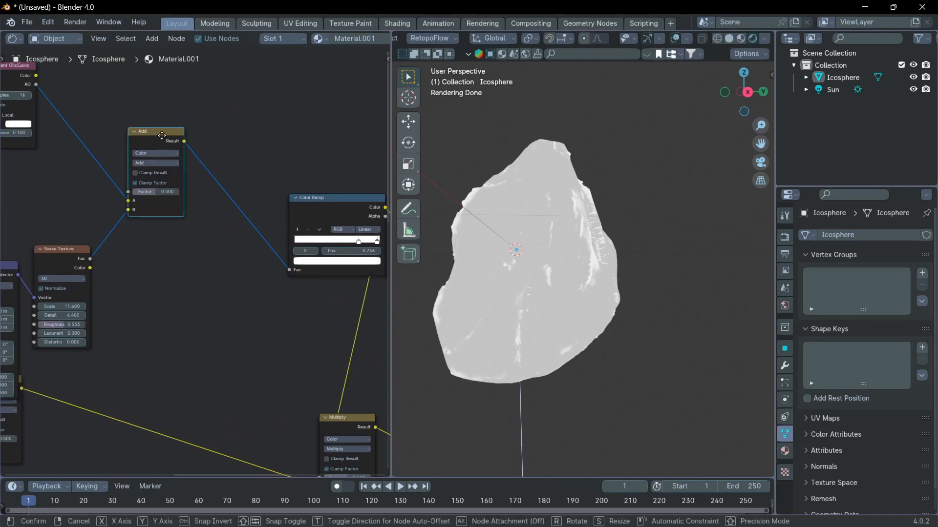
{"action": "left_click_drag", "start_coordinate": [161, 135], "coordinate": [254, 112]}
Insert a Color Ramp node on the link between the Noise Texture and the Add node's B input
{"action": "key", "text": "shift+a"}
{"action": "left_click", "coordinate": [131, 285]}
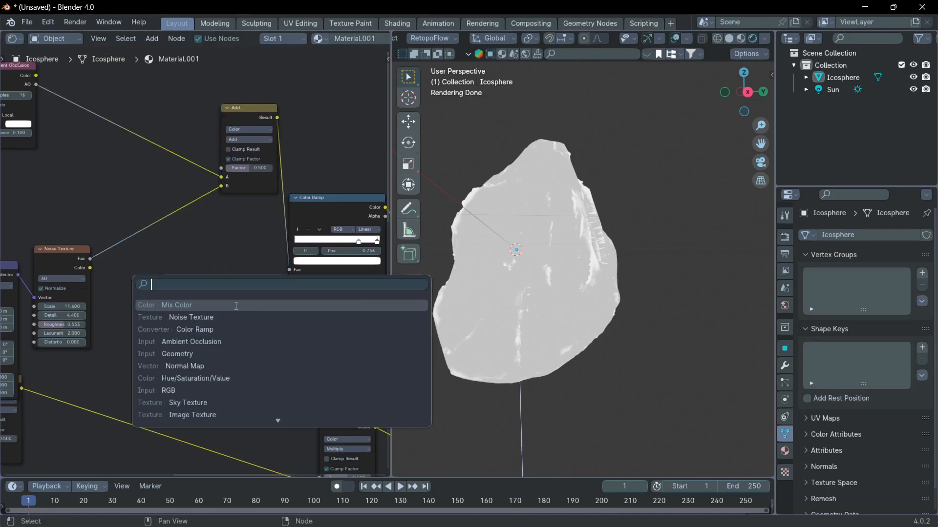
{"action": "left_click", "coordinate": [195, 329]}
{"action": "left_click", "coordinate": [143, 235]}
Tighten the noise Color Ramp by moving the black stop to 0.465 and the white stop to about 0.64
{"action": "scroll", "coordinate": [143, 235], "scroll_direction": "up", "scroll_amount": 2}
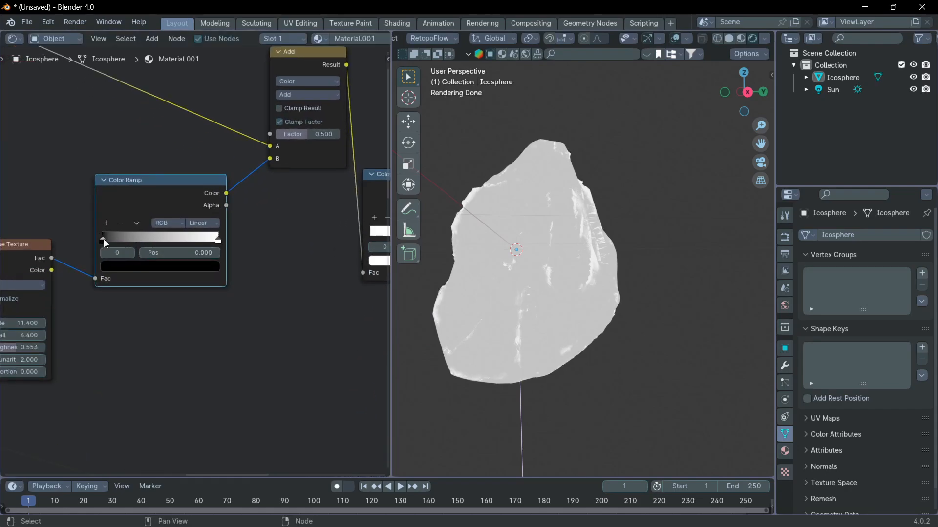
{"action": "left_click_drag", "start_coordinate": [104, 239], "coordinate": [152, 243]}
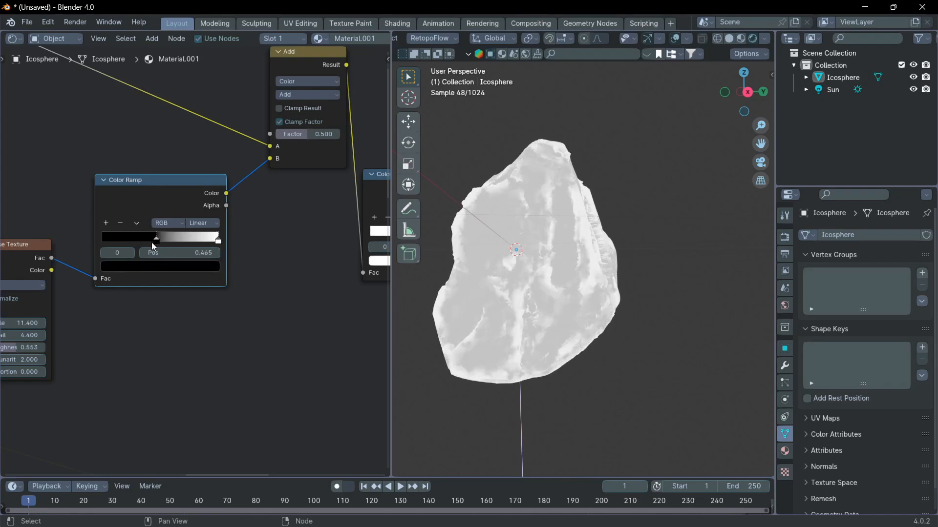
{"action": "left_click_drag", "start_coordinate": [218, 239], "coordinate": [177, 240]}
Set the Distance of the inside Ambient Occlusion node feeding the Add node to 0.02
{"action": "middle_click_drag", "start_coordinate": [205, 177], "coordinate": [347, 302]}
{"action": "middle_click_drag", "start_coordinate": [178, 243], "coordinate": [255, 259]}
{"action": "left_click", "coordinate": [149, 143]}
{"action": "scroll", "coordinate": [151, 147], "scroll_direction": "up", "scroll_amount": 3}
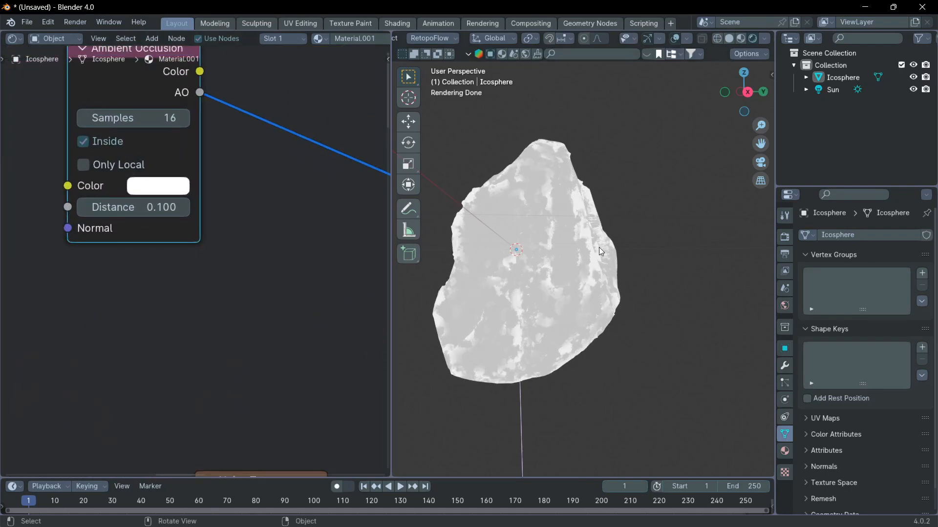
{"action": "scroll", "coordinate": [599, 248], "scroll_direction": "up", "scroll_amount": 5}
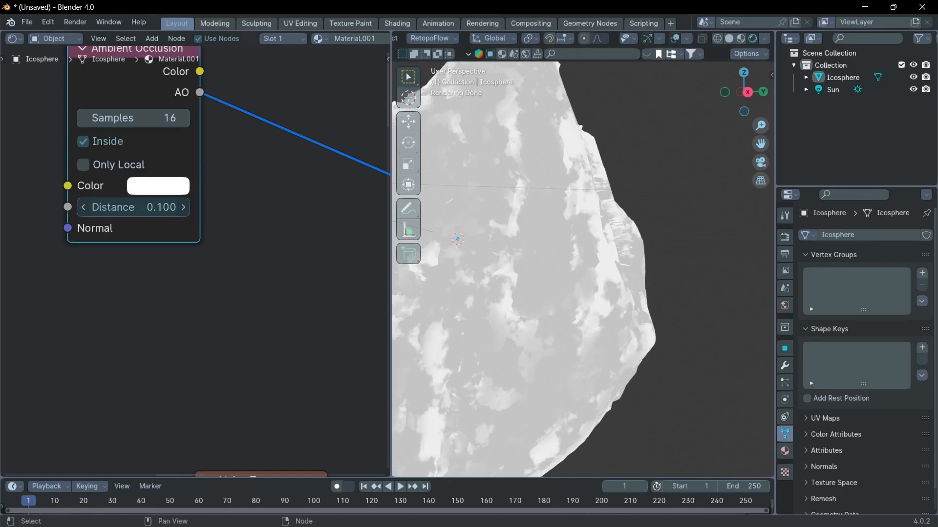
{"action": "mouse_move", "coordinate": [137, 207]}
{"action": "left_mouse_down"}
{"action": "mouse_move", "coordinate": [128, 207]}
{"action": "mouse_move", "coordinate": [145, 207]}
{"action": "mouse_move", "coordinate": [126, 207]}
{"action": "left_mouse_up"}
{"action": "scroll", "coordinate": [518, 344], "scroll_direction": "down", "scroll_amount": 5}
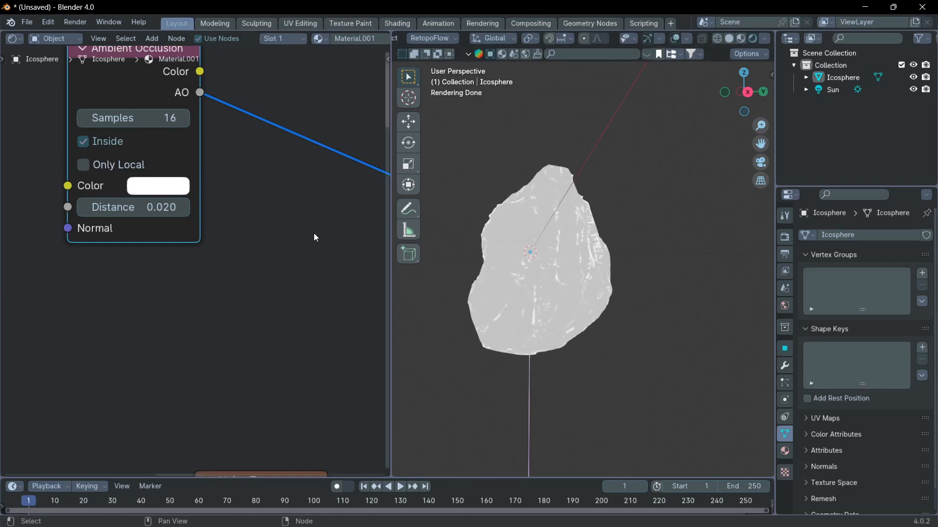
Preview the edge-highlight Color Ramp again and switch the rock's preview back to the Principled BSDF
{"action": "scroll", "coordinate": [245, 240], "scroll_direction": "down", "scroll_amount": 3}
{"action": "scroll", "coordinate": [245, 240], "scroll_direction": "down", "scroll_amount": 6}
{"action": "middle_click_drag", "start_coordinate": [380, 290], "coordinate": [216, 254], "text": "shift"}
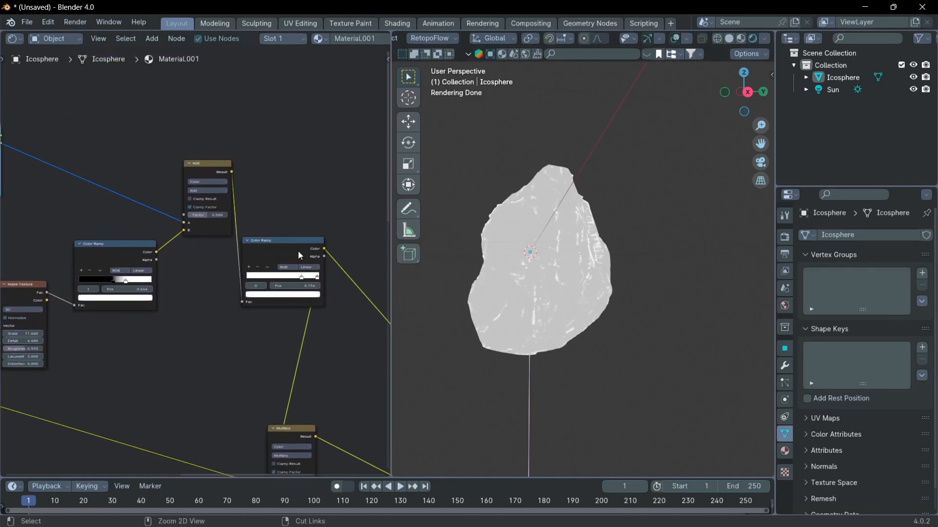
{"action": "left_click", "coordinate": [286, 249], "text": "ctrl+shift"}
{"action": "scroll", "coordinate": [285, 249], "scroll_direction": "down", "scroll_amount": 6}
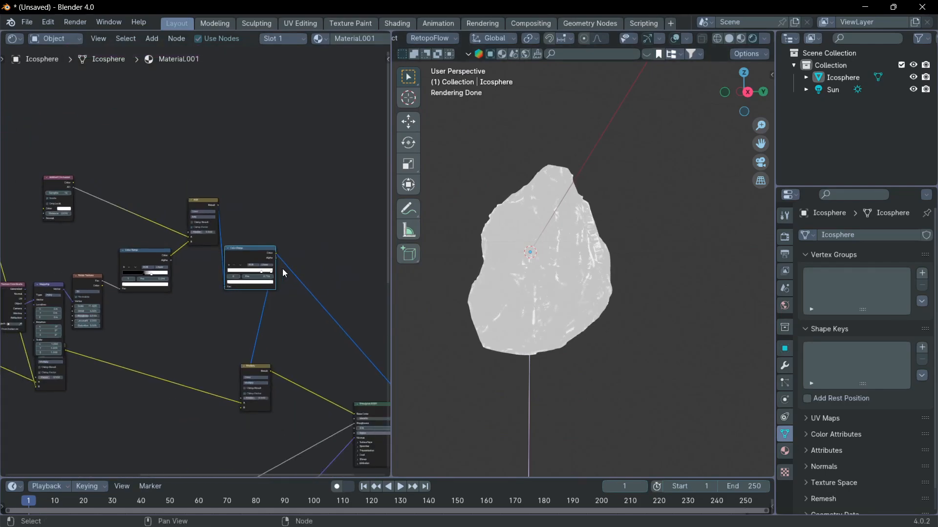
{"action": "middle_click_drag", "start_coordinate": [325, 317], "coordinate": [183, 205], "text": "shift"}
{"action": "left_click", "coordinate": [244, 293], "text": "ctrl+shift"}
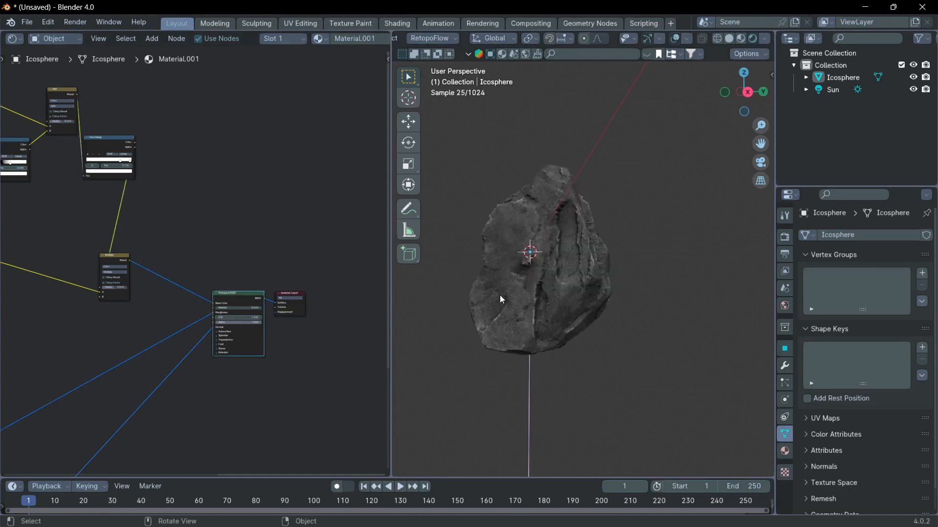
Examine the edge highlights and dark crevices on the fully shaded rock close up and from several angles
{"action": "scroll", "coordinate": [532, 268], "scroll_direction": "up", "scroll_amount": 4}
{"action": "middle_click_drag", "start_coordinate": [532, 265], "coordinate": [575, 250]}
{"action": "scroll", "coordinate": [530, 287], "scroll_direction": "down", "scroll_amount": 5}
{"action": "scroll", "coordinate": [576, 251], "scroll_direction": "up", "scroll_amount": 6}
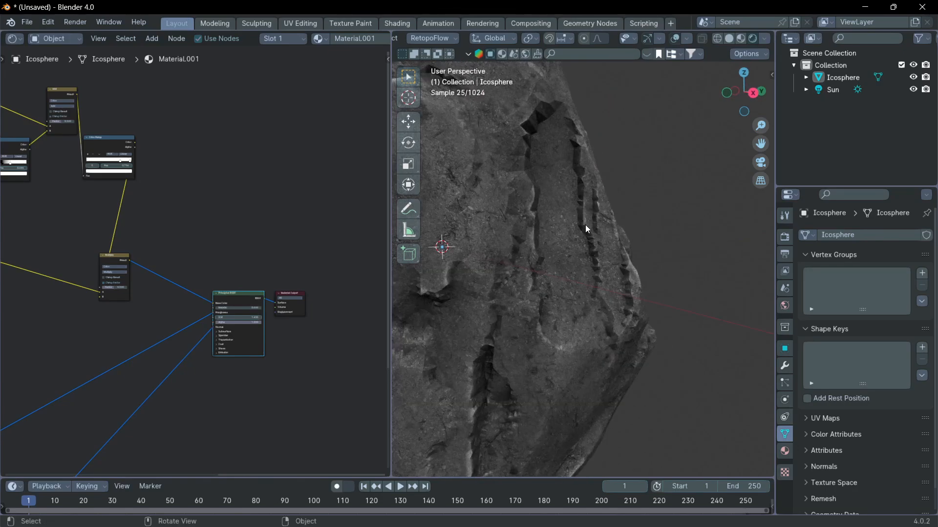
{"action": "middle_click_drag", "start_coordinate": [542, 166], "coordinate": [538, 129]}
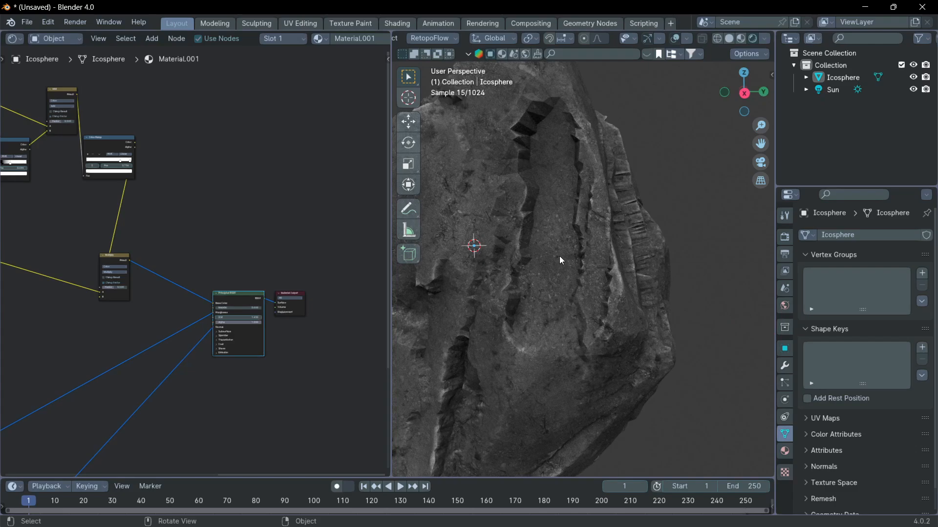
{"action": "scroll", "coordinate": [608, 278], "scroll_direction": "down", "scroll_amount": 3}
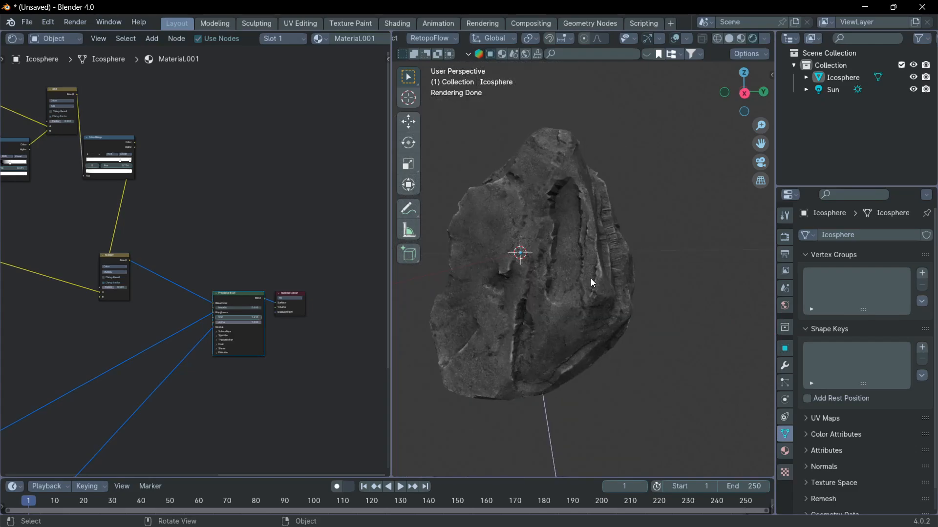
{"action": "middle_click_drag", "start_coordinate": [582, 286], "coordinate": [627, 284]}
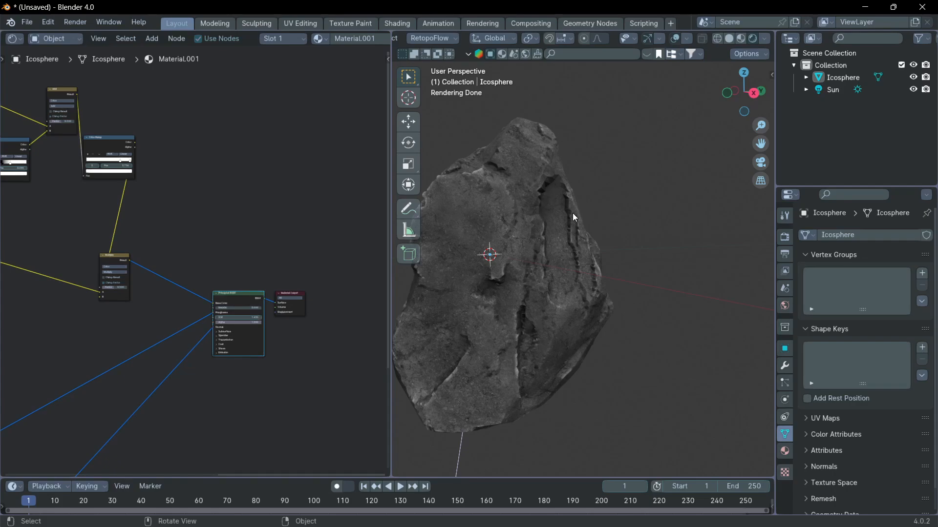
{"action": "middle_click_drag", "start_coordinate": [579, 230], "coordinate": [531, 228]}
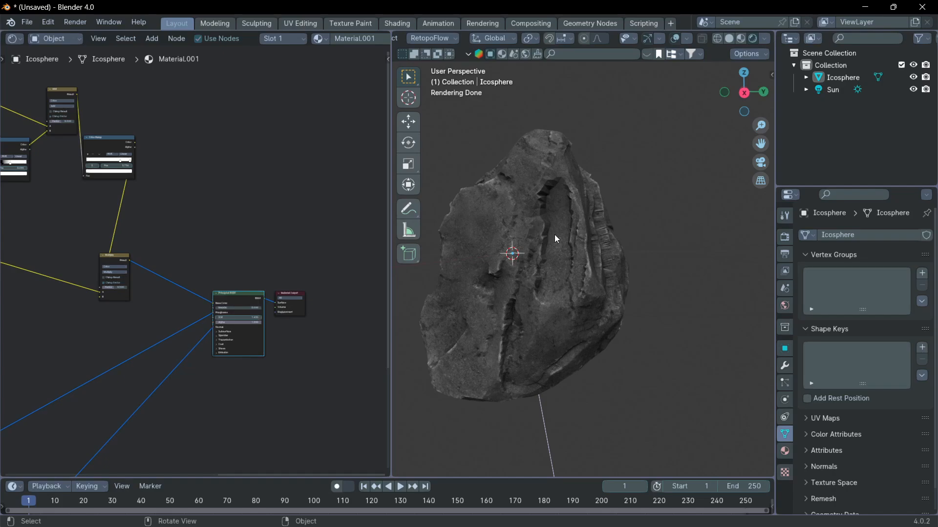
{"action": "middle_click_drag", "start_coordinate": [577, 246], "coordinate": [563, 246]}
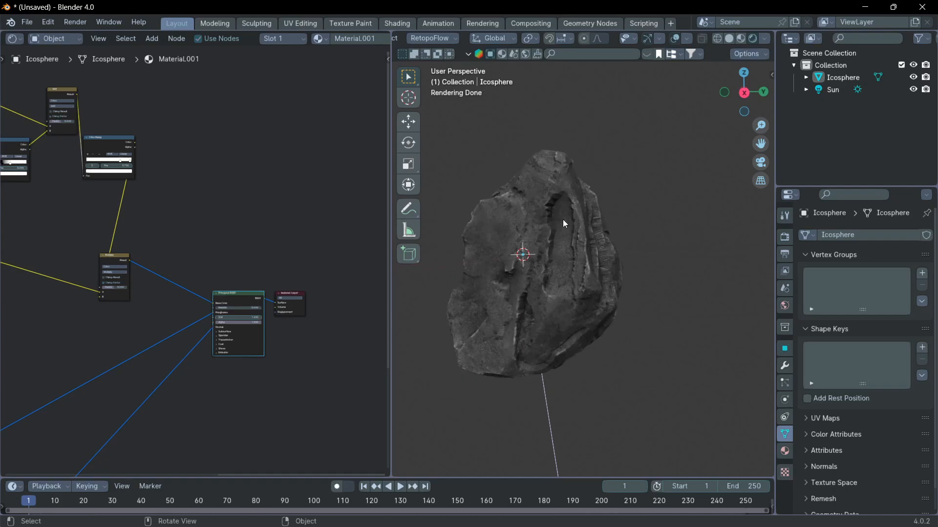
Move the Principled BSDF and Material Output nodes farther from the Multiply node to make room for more nodes
{"action": "scroll", "coordinate": [149, 313], "scroll_direction": "down", "scroll_amount": 5}
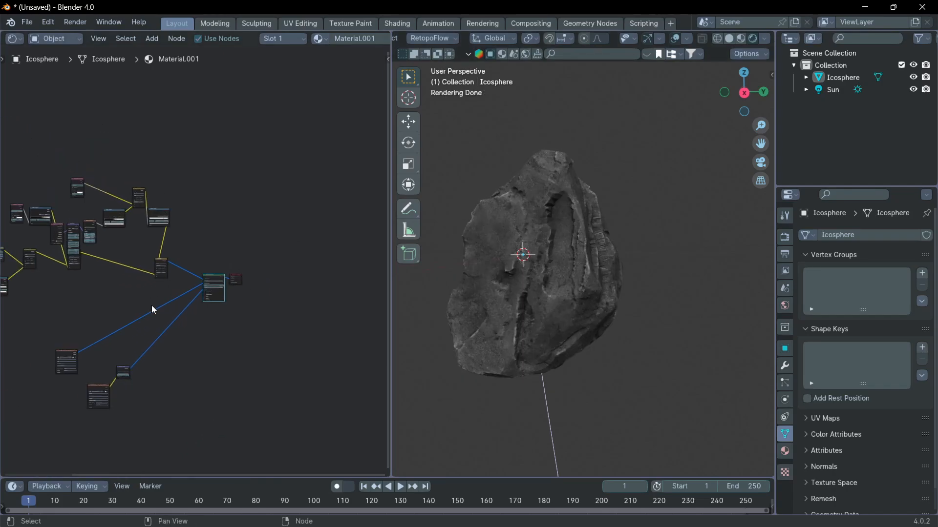
{"action": "left_click_drag", "start_coordinate": [299, 330], "coordinate": [227, 244]}
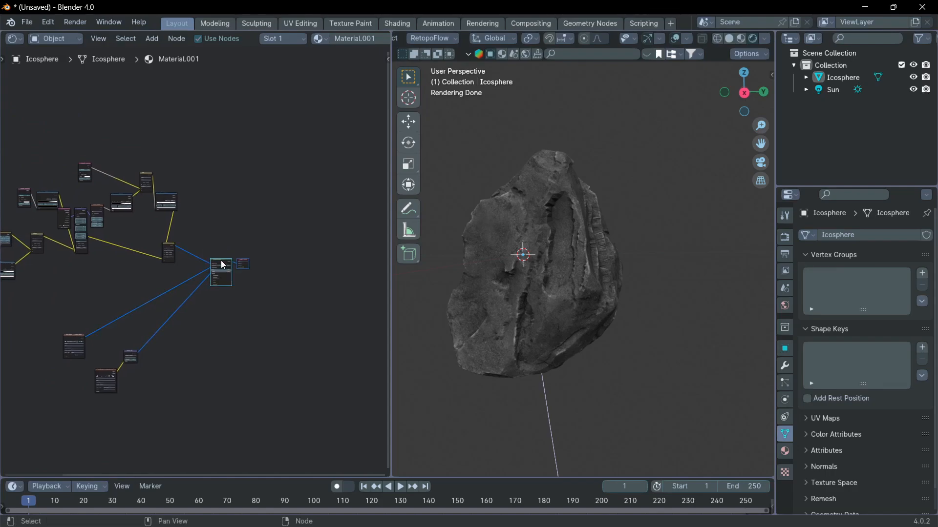
{"action": "key", "text": "g"}
{"action": "left_click", "coordinate": [248, 223]}
{"action": "scroll", "coordinate": [220, 239], "scroll_direction": "up", "scroll_amount": 3}
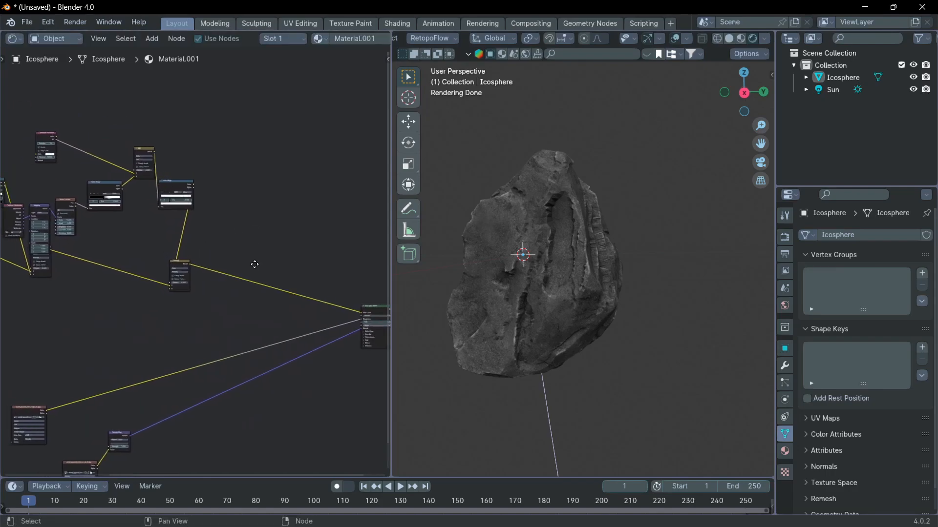
{"action": "middle_click_drag", "start_coordinate": [519, 259], "coordinate": [553, 257]}
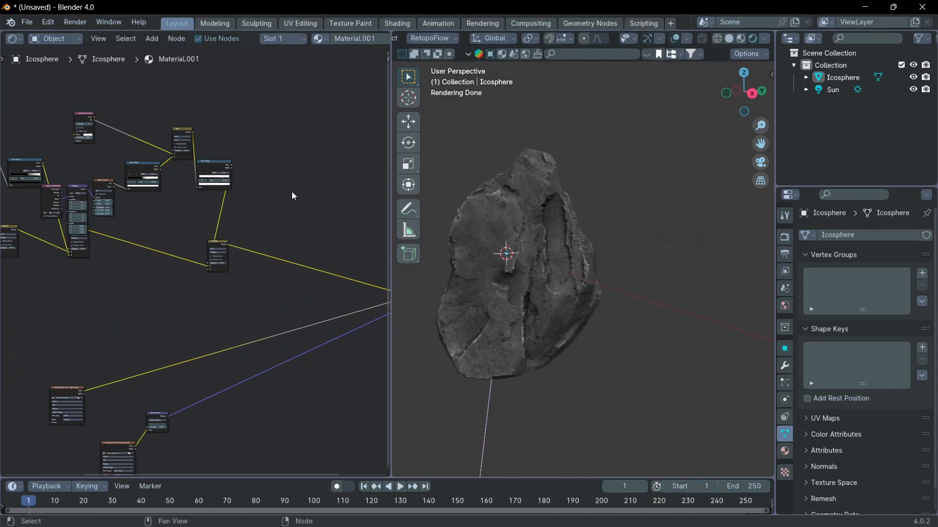
Add another Noise Texture node in the free space beyond the edge-highlight Color Ramp
{"action": "scroll", "coordinate": [283, 198], "scroll_direction": "down", "scroll_amount": 3}
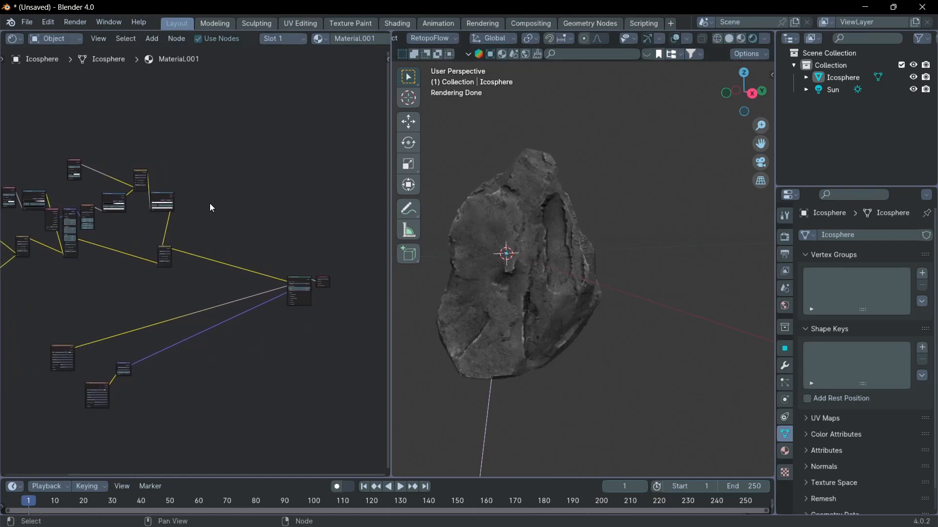
{"action": "key", "text": "shift+a"}
{"action": "type", "text": "noi"}
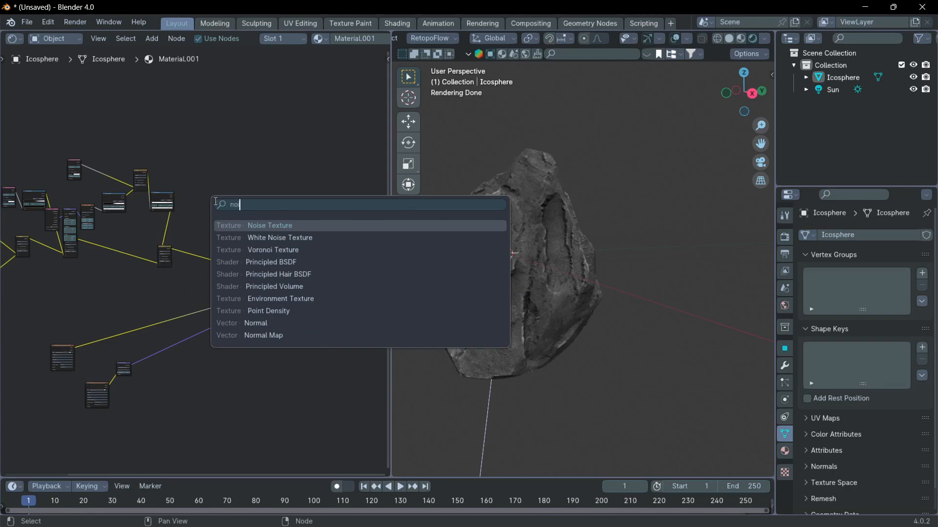
{"action": "key", "text": "Return"}
{"action": "left_click", "coordinate": [264, 220]}
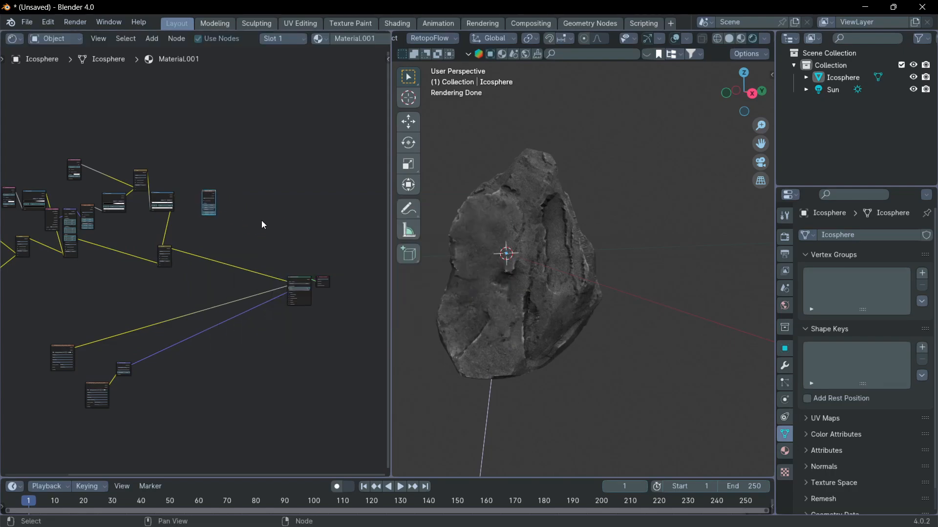
Duplicate the last Multiply node and insert the copy on the link into the Principled BSDF's Base Color
{"action": "scroll", "coordinate": [192, 227], "scroll_direction": "up", "scroll_amount": 2}
{"action": "left_click", "coordinate": [151, 241]}
{"action": "scroll", "coordinate": [152, 242], "scroll_direction": "up", "scroll_amount": 2}
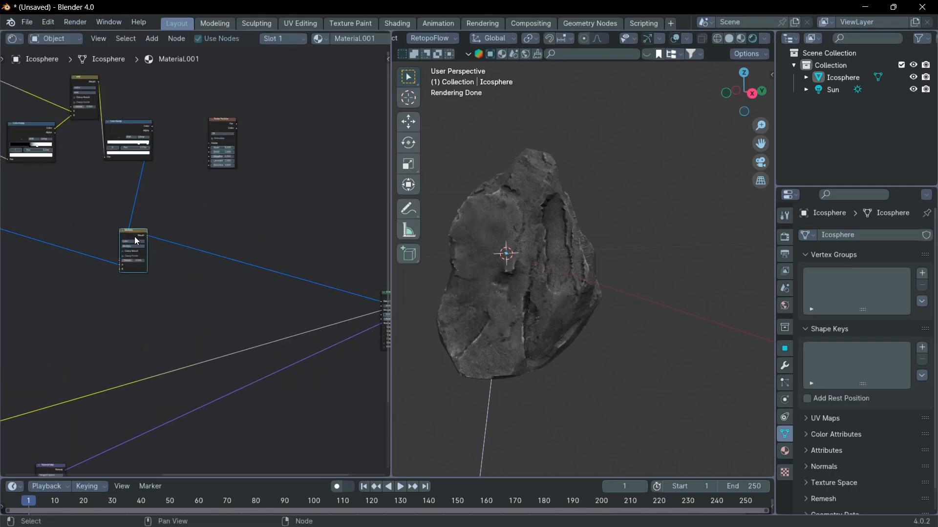
{"action": "key", "text": "shift+d"}
{"action": "left_click", "coordinate": [303, 258]}
{"action": "middle_click_drag", "start_coordinate": [250, 145], "coordinate": [221, 165]}
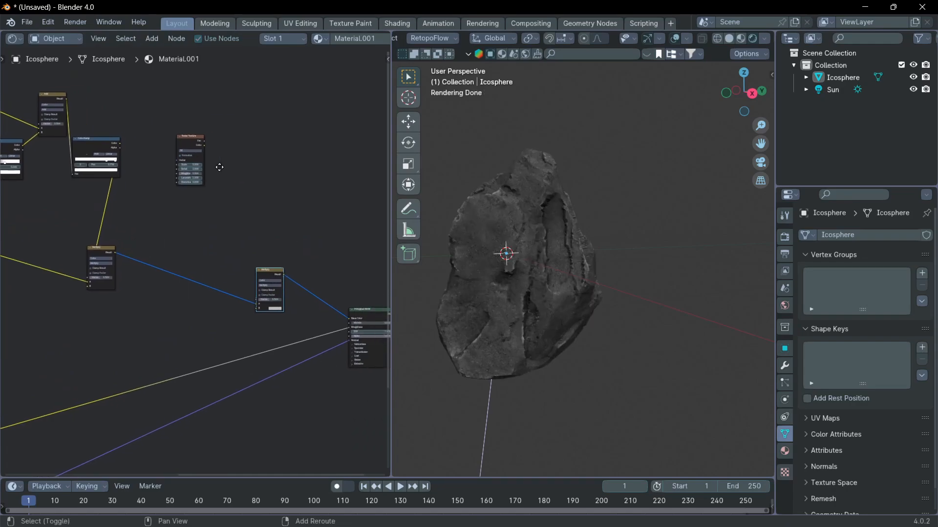
Give the new Noise Texture a Mapping node with Object coordinates and connect its Fac to the new Multiply node's B input
{"action": "key", "text": "ctrl+t"}
{"action": "scroll", "coordinate": [157, 163], "scroll_direction": "up", "scroll_amount": 4}
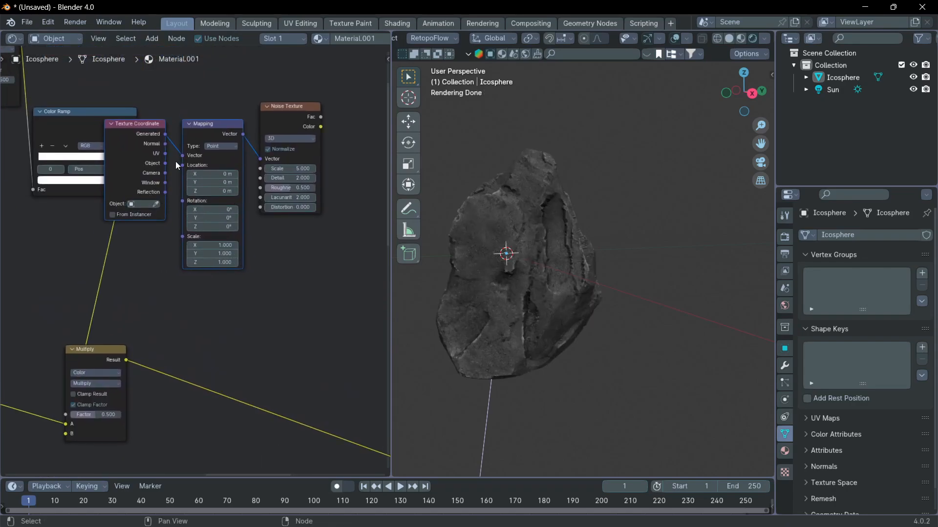
{"action": "scroll", "coordinate": [276, 188], "scroll_direction": "down", "scroll_amount": 2}
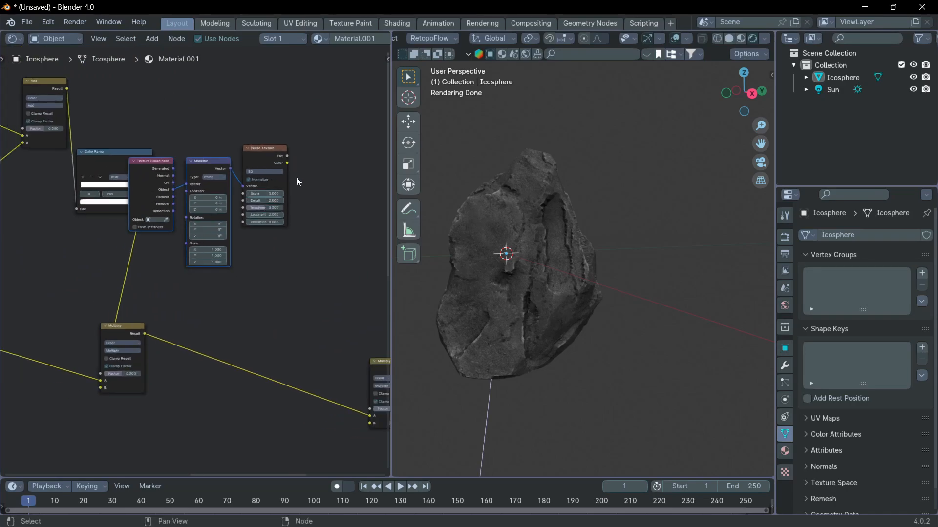
{"action": "left_click_drag", "start_coordinate": [288, 157], "coordinate": [344, 424]}
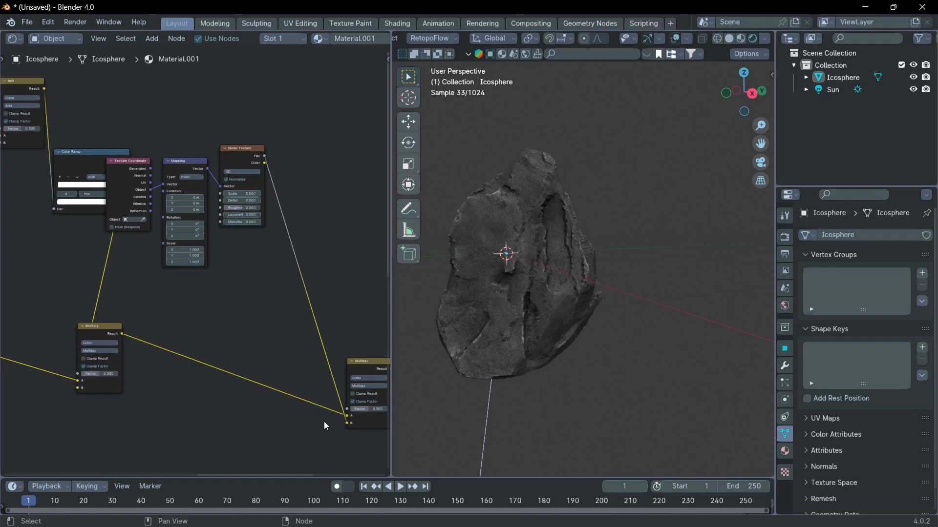
{"action": "middle_click_drag", "start_coordinate": [317, 296], "coordinate": [282, 309], "text": "shift"}
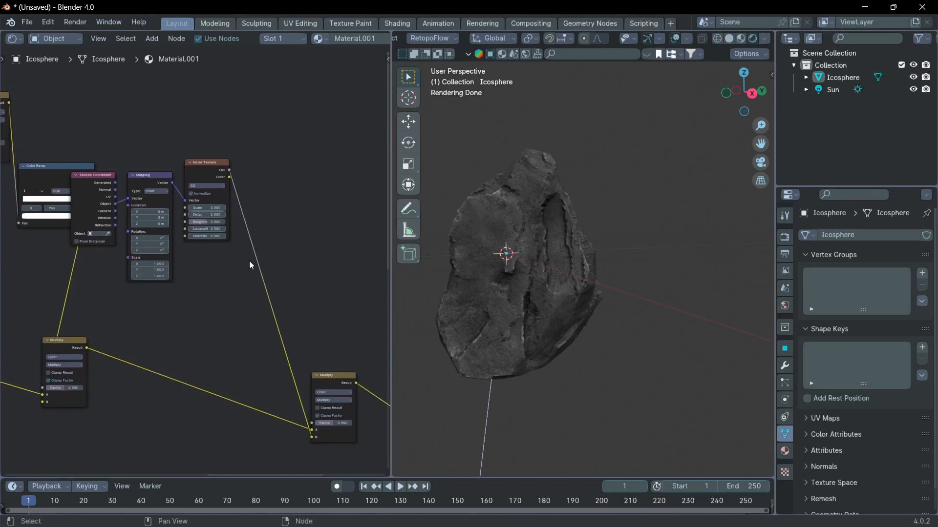
Insert a Color Ramp between the new Noise Texture and the last Multiply node, and preview the ramp on the rock
{"action": "key", "text": "shift+a"}
{"action": "left_click", "coordinate": [308, 244]}
{"action": "type", "text": "r"}
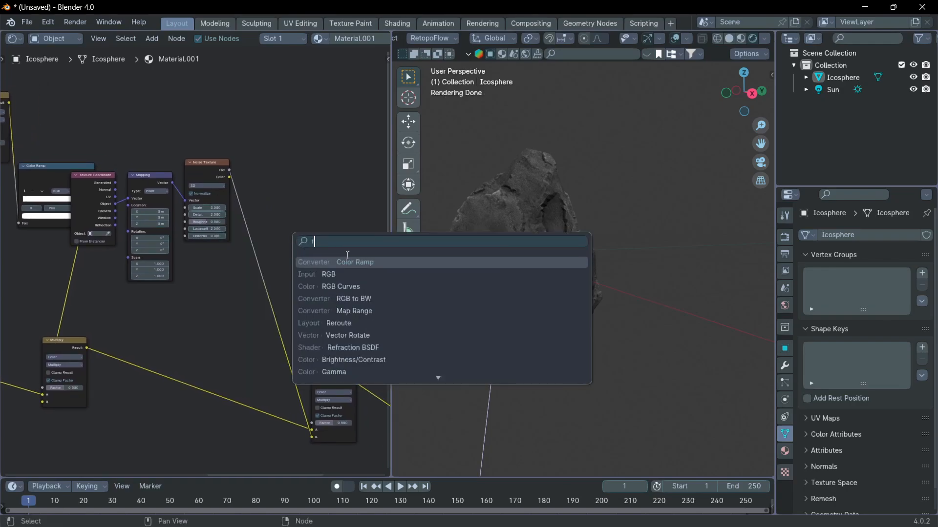
{"action": "key", "text": "Return"}
{"action": "left_click", "coordinate": [297, 259]}
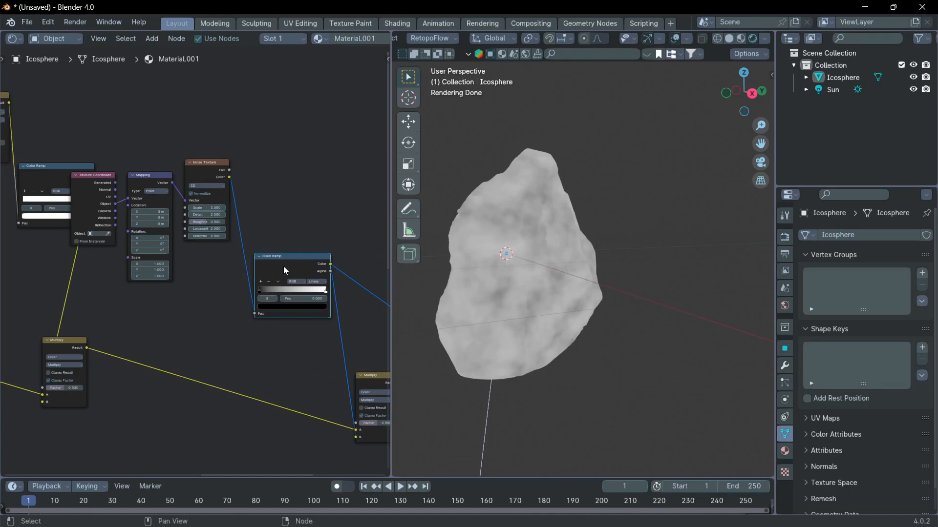
Increase the new Color Ramp's contrast by moving the black stop to 0.316 and pulling the white stop slightly inward
{"action": "scroll", "coordinate": [284, 267], "scroll_direction": "up", "scroll_amount": 6}
{"action": "middle_click_drag", "start_coordinate": [285, 218], "coordinate": [262, 241]}
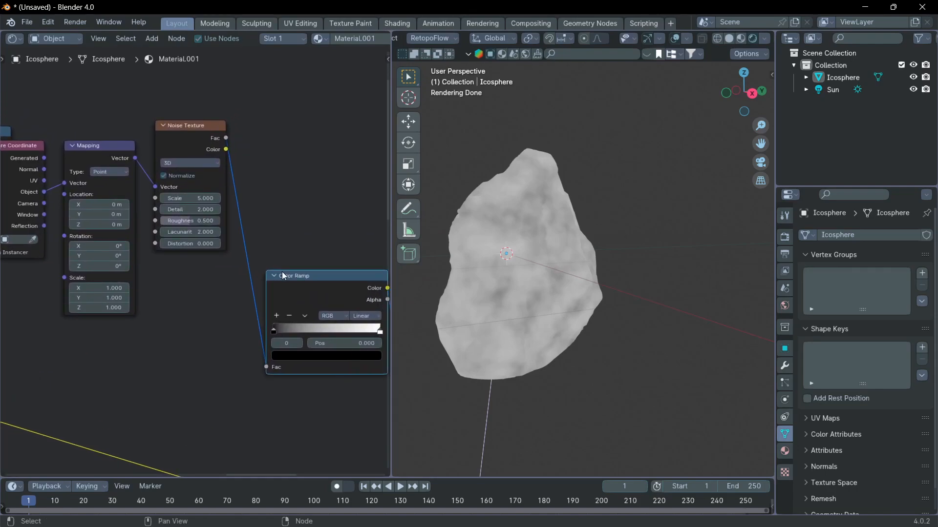
{"action": "left_click_drag", "start_coordinate": [277, 331], "coordinate": [303, 330]}
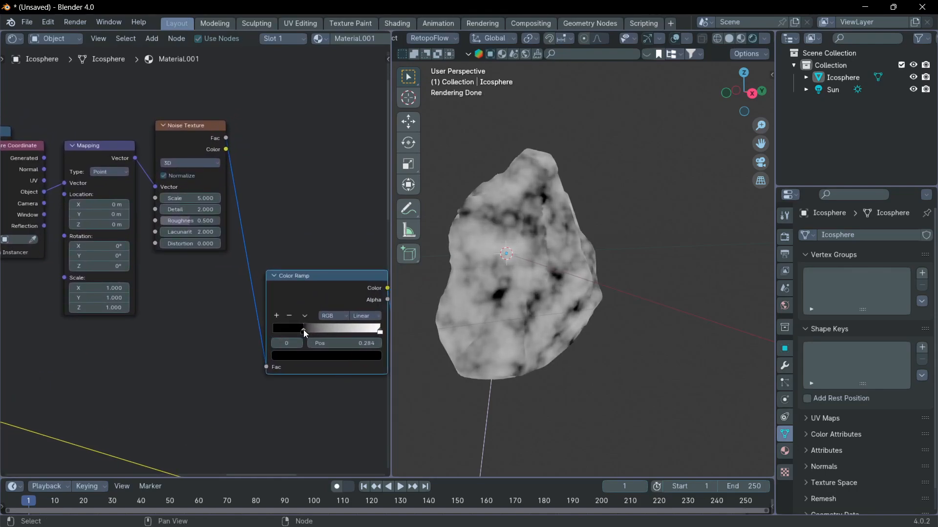
{"action": "middle_click_drag", "start_coordinate": [388, 331], "coordinate": [323, 318]}
{"action": "left_click_drag", "start_coordinate": [316, 318], "coordinate": [304, 316]}
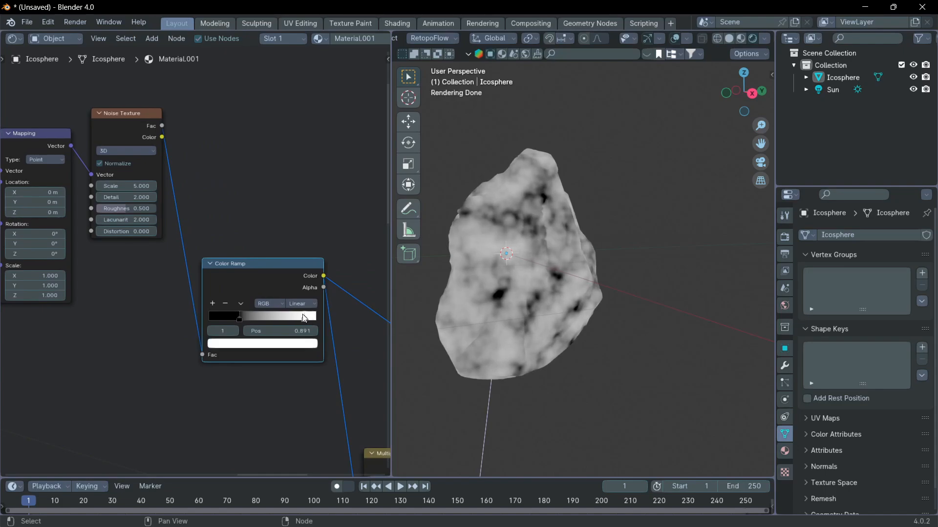
{"action": "left_click_drag", "start_coordinate": [240, 320], "coordinate": [243, 318]}
Set the new Noise Texture's Detail to 3.9 and Roughness to 0.627, and show the full Principled BSDF on the rock
{"action": "middle_click_drag", "start_coordinate": [124, 180], "coordinate": [219, 233]}
{"action": "scroll", "coordinate": [219, 232], "scroll_direction": "up", "scroll_amount": 4}
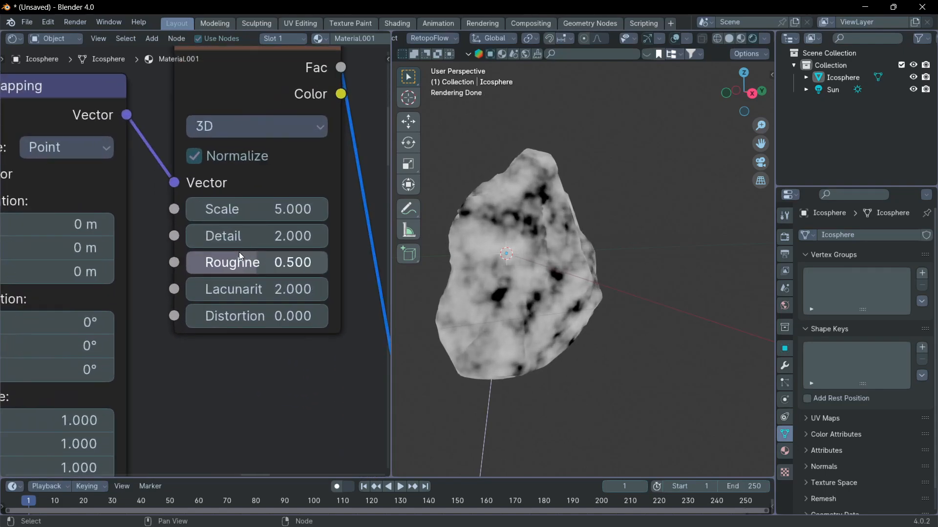
{"action": "left_click_drag", "start_coordinate": [244, 236], "coordinate": [258, 265]}
{"action": "scroll", "coordinate": [270, 312], "scroll_direction": "down", "scroll_amount": 1}
{"action": "scroll", "coordinate": [254, 316], "scroll_direction": "down", "scroll_amount": 11}
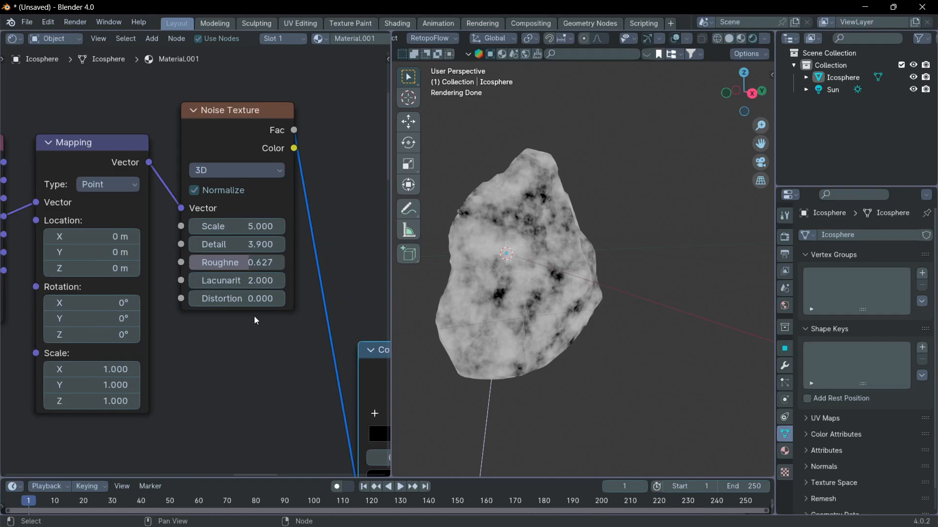
{"action": "middle_click_drag", "start_coordinate": [298, 383], "coordinate": [91, 177]}
{"action": "scroll", "coordinate": [93, 178], "scroll_direction": "down", "scroll_amount": 6}
{"action": "left_click", "coordinate": [321, 290], "text": "ctrl+shift"}
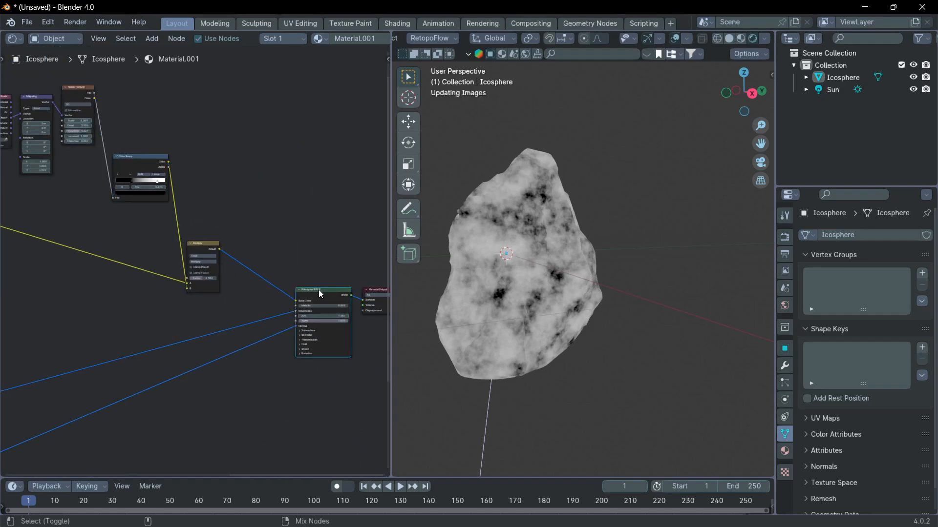
Preview the noise Color Ramp again and sharpen it, nudging the black stop inward and moving the white stop to about 0.49
{"action": "scroll", "coordinate": [186, 233], "scroll_direction": "up", "scroll_amount": 4}
{"action": "middle_click_drag", "start_coordinate": [75, 148], "coordinate": [156, 239]}
{"action": "mouse_move", "coordinate": [113, 147]}
{"action": "left_mouse_down"}
{"action": "mouse_move", "coordinate": [145, 148]}
{"action": "mouse_move", "coordinate": [119, 150]}
{"action": "left_mouse_up"}
{"action": "left_click", "coordinate": [142, 105], "text": "ctrl+shift"}
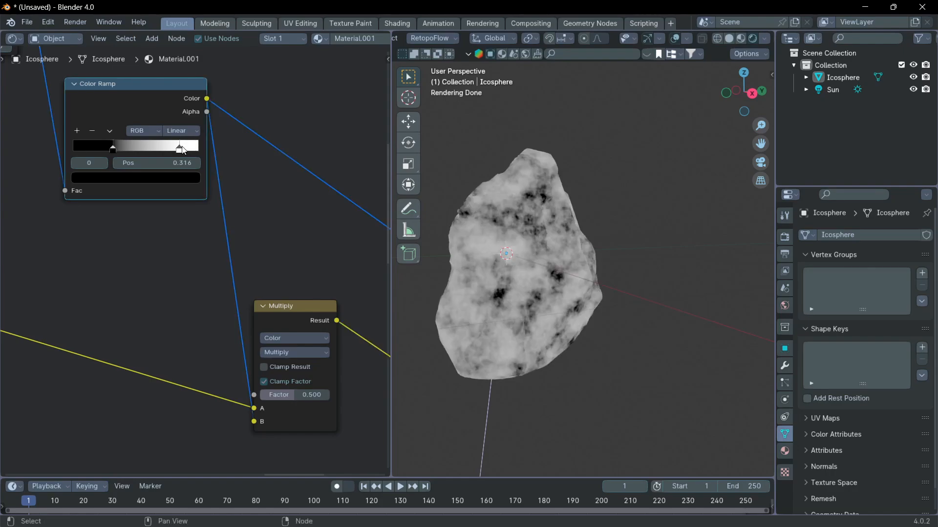
{"action": "left_click_drag", "start_coordinate": [179, 147], "coordinate": [139, 152]}
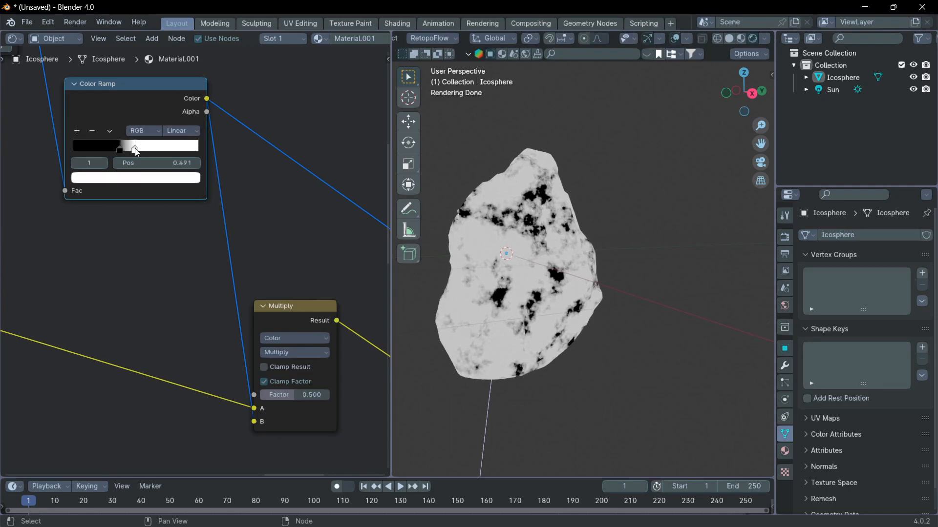
Route the Principled BSDF back to the Material Output and inspect the rock's noise variation up close and from another side
{"action": "scroll", "coordinate": [169, 253], "scroll_direction": "down", "scroll_amount": 9}
{"action": "middle_click_drag", "start_coordinate": [259, 307], "coordinate": [187, 248], "text": "shift"}
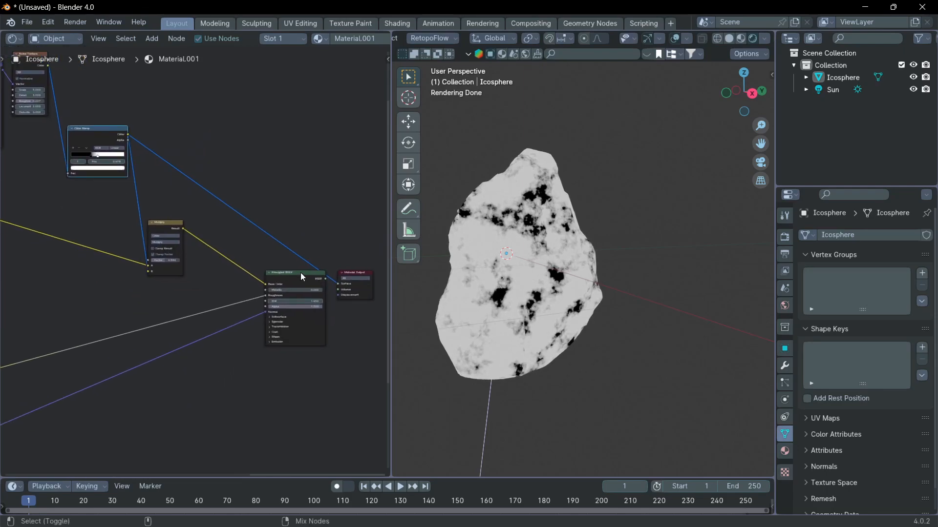
{"action": "left_click", "coordinate": [299, 273], "text": "ctrl+shift"}
{"action": "scroll", "coordinate": [558, 221], "scroll_direction": "up", "scroll_amount": 3}
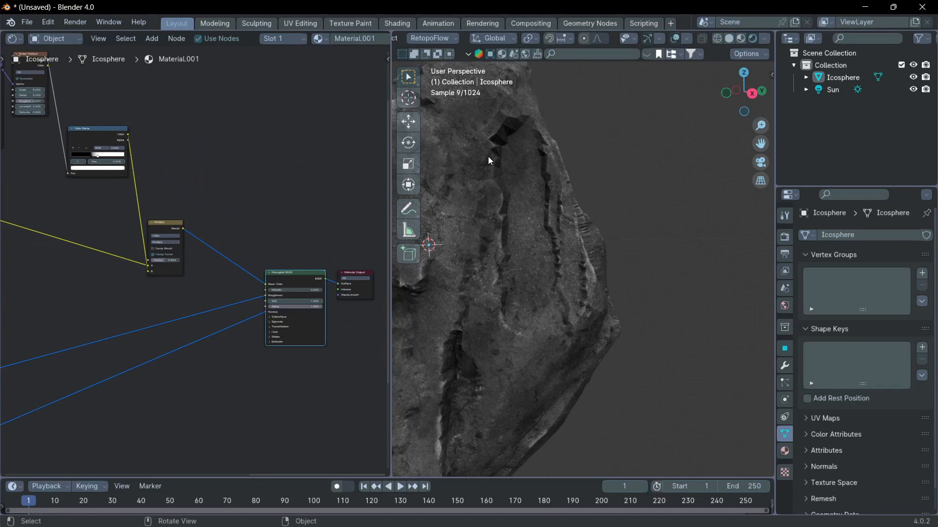
{"action": "scroll", "coordinate": [492, 155], "scroll_direction": "down", "scroll_amount": 2}
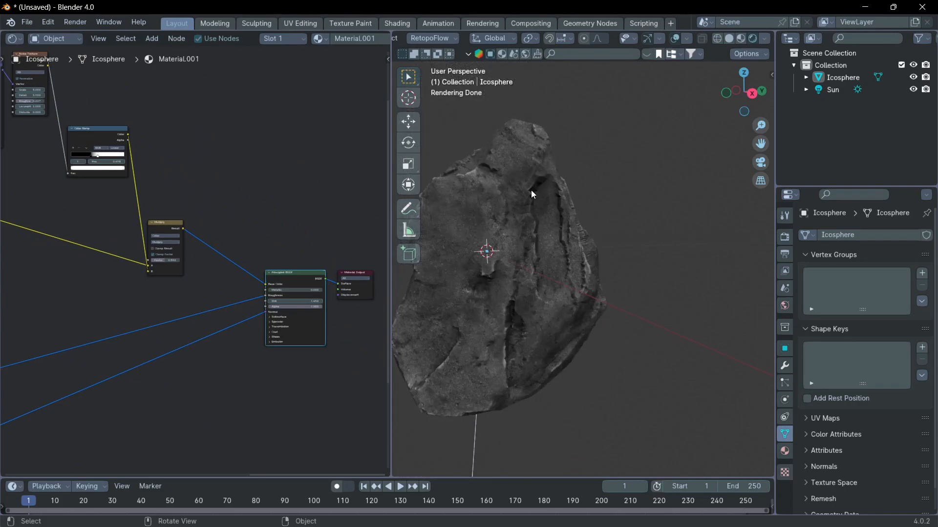
{"action": "middle_click_drag", "start_coordinate": [523, 211], "coordinate": [573, 262]}
{"action": "scroll", "coordinate": [572, 264], "scroll_direction": "down", "scroll_amount": 3}
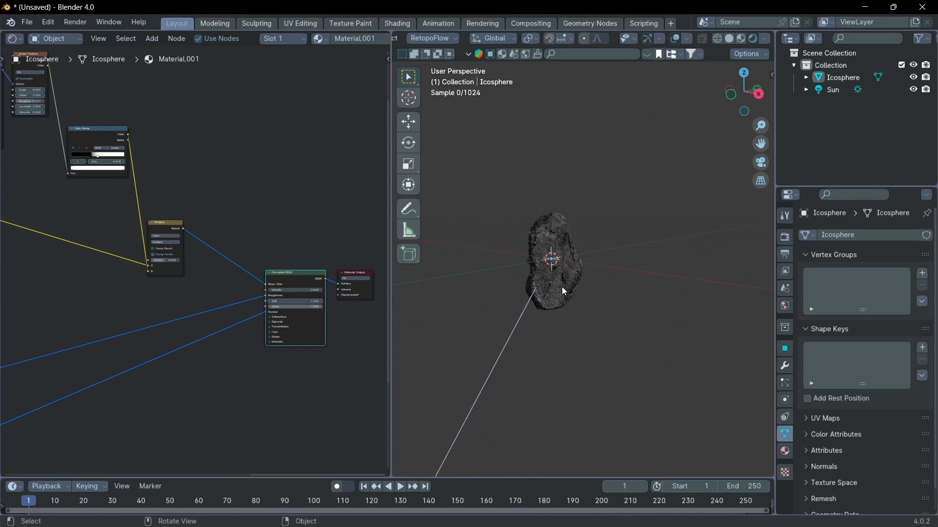
Select the Sun light and rotate it about -91.6° around the global Z axis
{"action": "left_click", "coordinate": [510, 336]}
{"action": "middle_click_drag", "start_coordinate": [513, 336], "coordinate": [617, 307]}
{"action": "scroll", "coordinate": [617, 307], "scroll_direction": "up", "scroll_amount": 4}
{"action": "key", "text": "r"}
{"action": "key", "text": "z"}
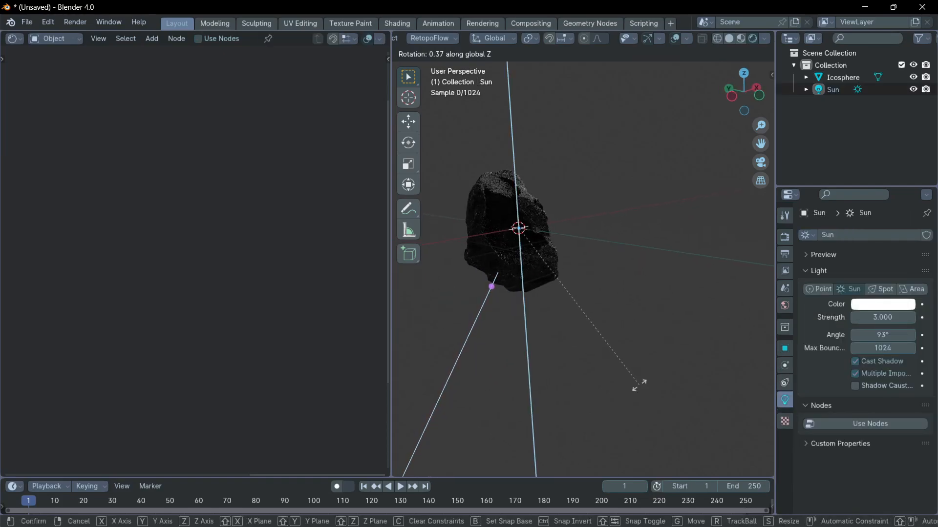
{"action": "left_click", "coordinate": [469, 263]}
Rotate the Sun a further -112° or so around the global Z axis to relight the rock
{"action": "scroll", "coordinate": [536, 271], "scroll_direction": "up", "scroll_amount": 5}
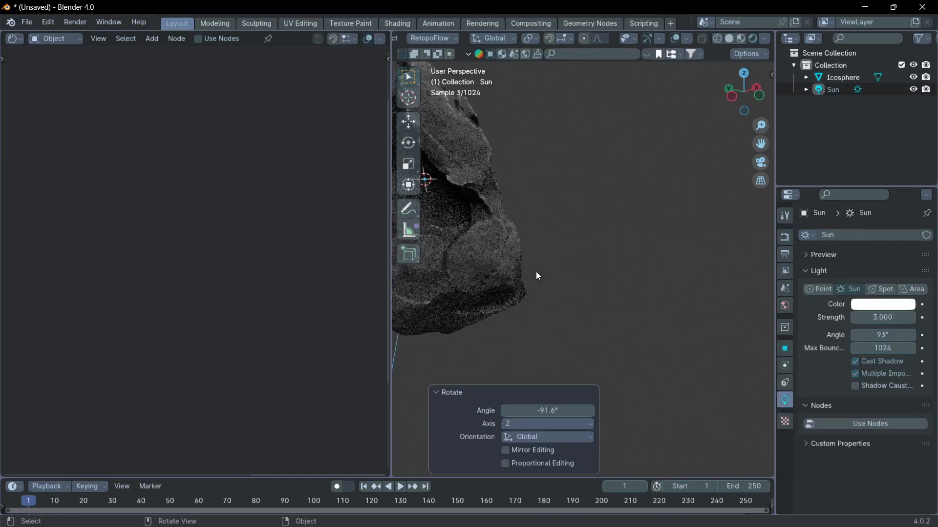
{"action": "middle_click_drag", "start_coordinate": [535, 271], "coordinate": [649, 297], "text": "shift"}
{"action": "scroll", "coordinate": [646, 290], "scroll_direction": "down", "scroll_amount": 3}
{"action": "scroll", "coordinate": [654, 317], "scroll_direction": "down", "scroll_amount": 3}
{"action": "key", "text": "r"}
{"action": "key", "text": "z"}
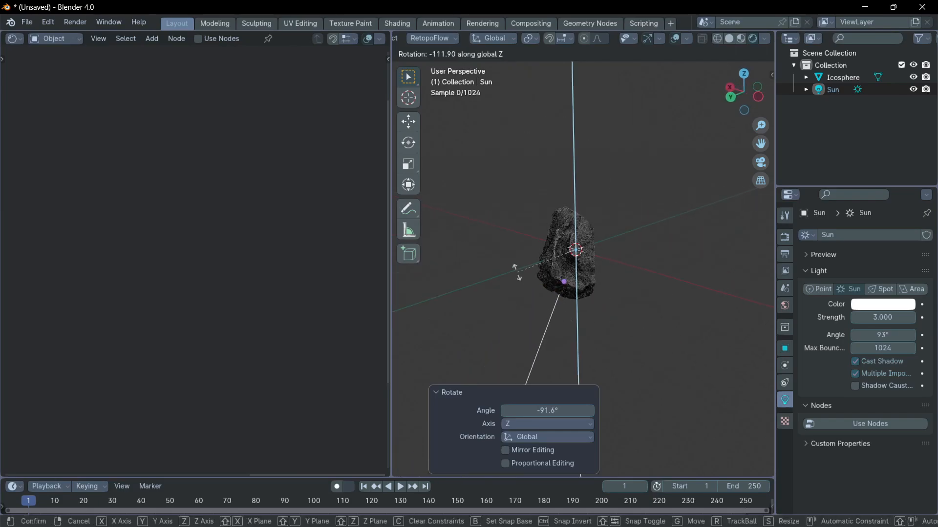
{"action": "left_click", "coordinate": [569, 301]}
Rotate the Sun once more around Z to light the hollow side of the rock, and reselect the rock
{"action": "scroll", "coordinate": [567, 297], "scroll_direction": "up", "scroll_amount": 3}
{"action": "middle_click_drag", "start_coordinate": [608, 286], "coordinate": [615, 305]}
{"action": "scroll", "coordinate": [622, 303], "scroll_direction": "down", "scroll_amount": 3}
{"action": "key", "text": "r"}
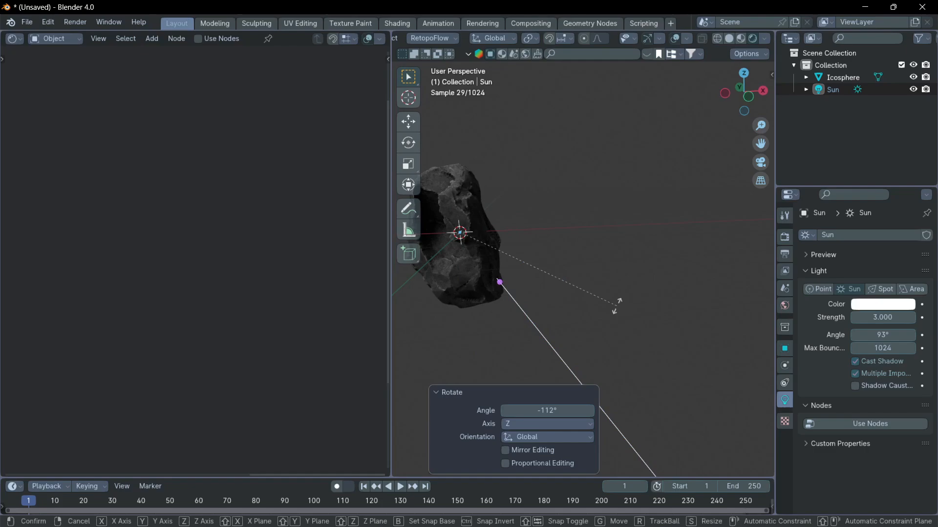
{"action": "key", "text": "z"}
{"action": "left_click", "coordinate": [537, 195]}
{"action": "mouse_move", "coordinate": [541, 194]}
{"action": "middle_mouse_down"}
{"action": "mouse_move", "coordinate": [620, 189]}
{"action": "mouse_move", "coordinate": [544, 186]}
{"action": "middle_mouse_up"}
{"action": "left_click", "coordinate": [554, 191]}
{"action": "scroll", "coordinate": [257, 259], "scroll_direction": "down", "scroll_amount": 4}
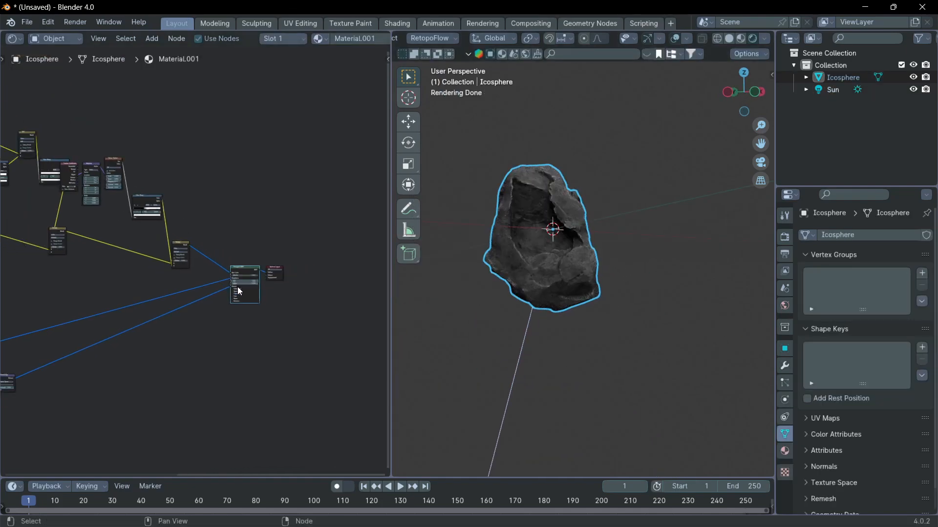
{"action": "middle_click_drag", "start_coordinate": [574, 263], "coordinate": [595, 268]}
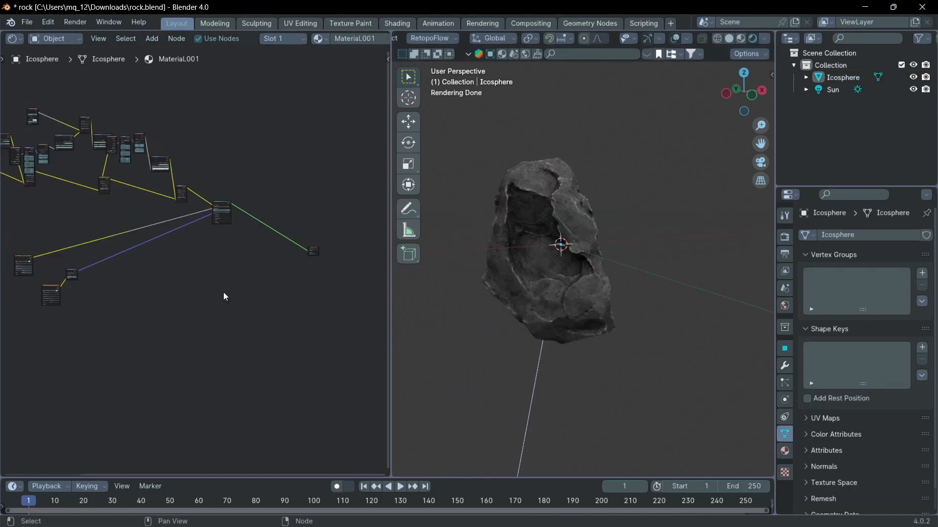
Add a second Principled BSDF node in the free space below the existing one
{"action": "middle_click_drag", "start_coordinate": [223, 292], "coordinate": [204, 295]}
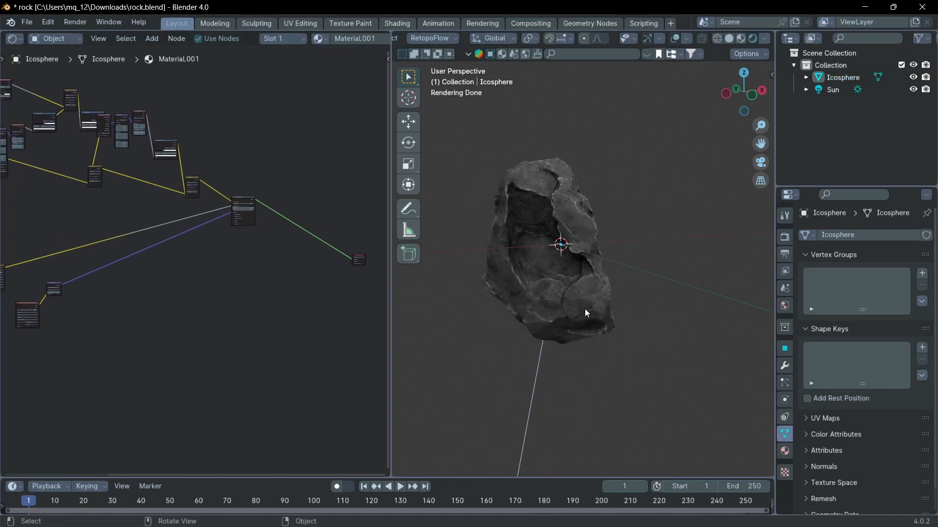
{"action": "key", "text": "shift+a"}
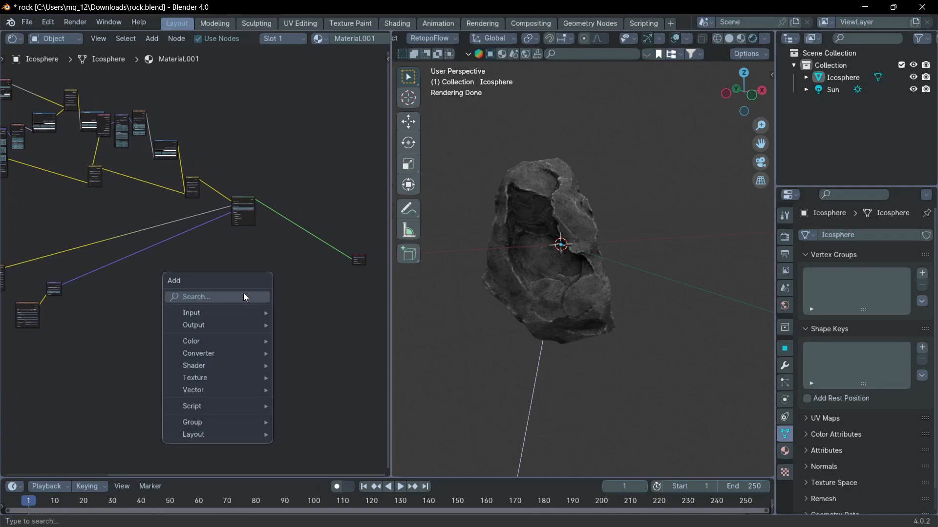
{"action": "mouse_move", "coordinate": [244, 295]}
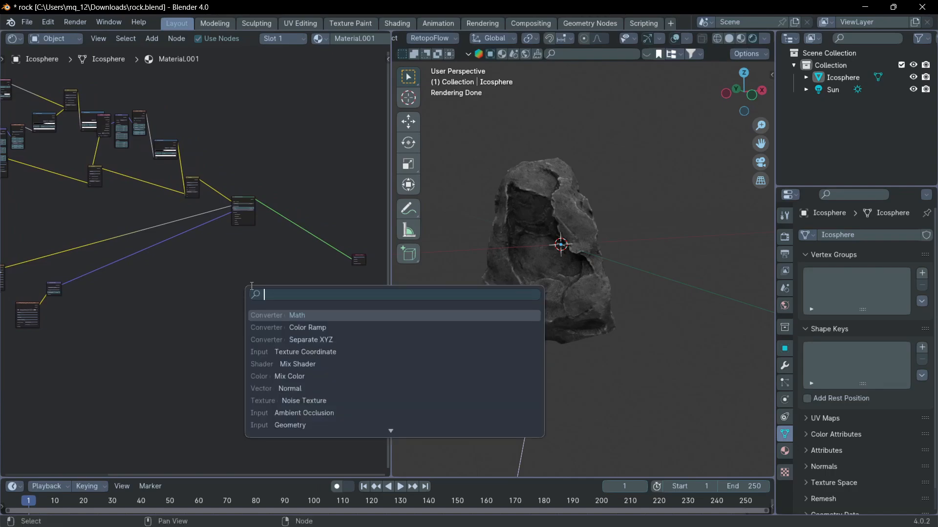
{"action": "key", "text": "Escape"}
{"action": "key", "text": "shift+d"}
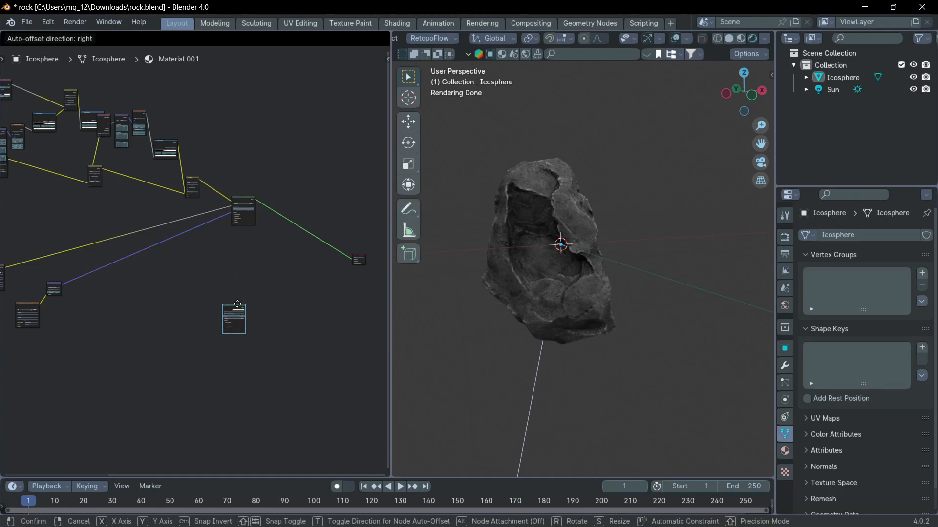
{"action": "left_click", "coordinate": [239, 307]}
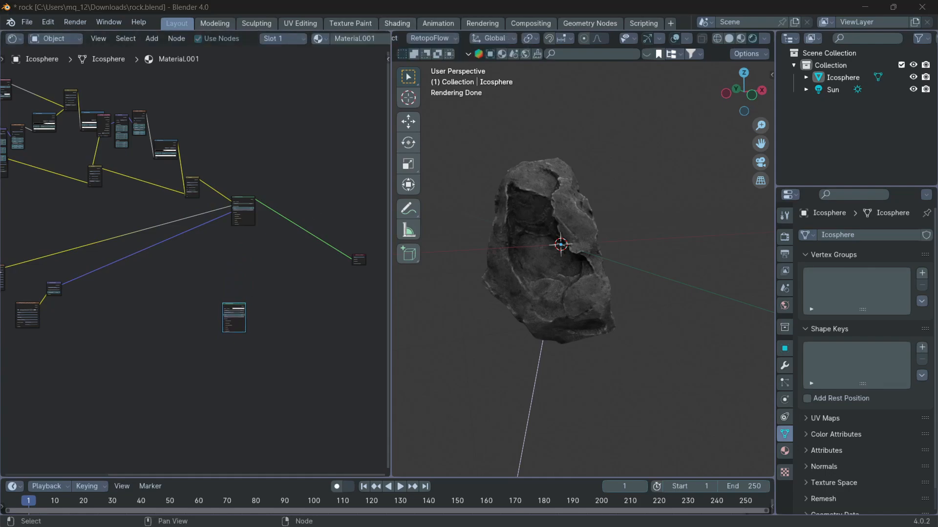
Bring an image file in as an Image Texture node and connect its Color to the second Principled BSDF's Base Color
{"action": "left_click_drag", "start_coordinate": [160, 339], "coordinate": [161, 337]}
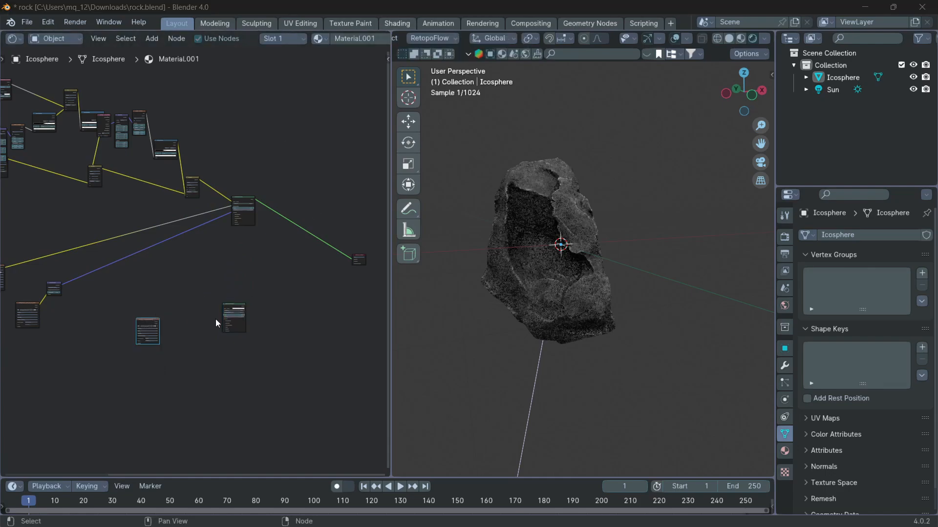
{"action": "scroll", "coordinate": [216, 318], "scroll_direction": "up", "scroll_amount": 4}
{"action": "left_click_drag", "start_coordinate": [110, 402], "coordinate": [259, 372]}
{"action": "scroll", "coordinate": [302, 270], "scroll_direction": "down", "scroll_amount": 2}
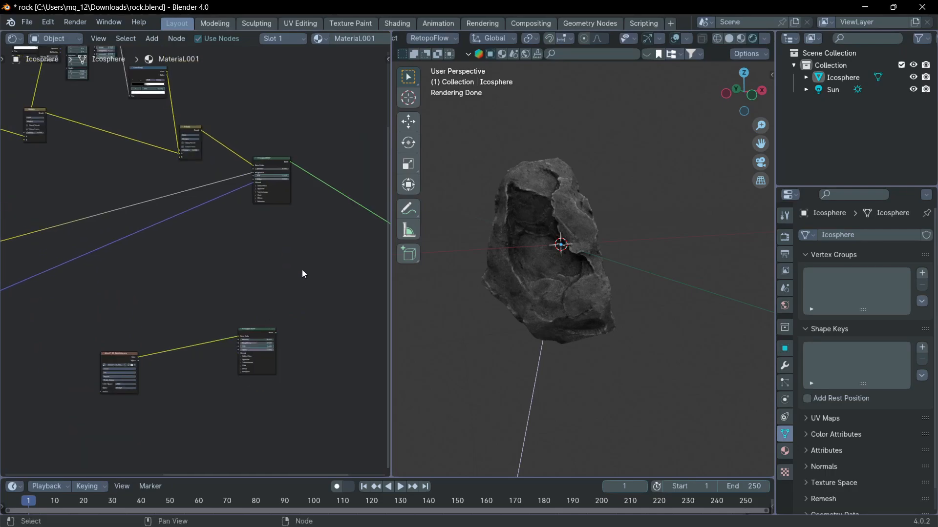
Insert a Mix Shader between the first Principled BSDF and the Material Output, and connect the second Principled BSDF to its second Shader input
{"action": "key", "text": "shift+a"}
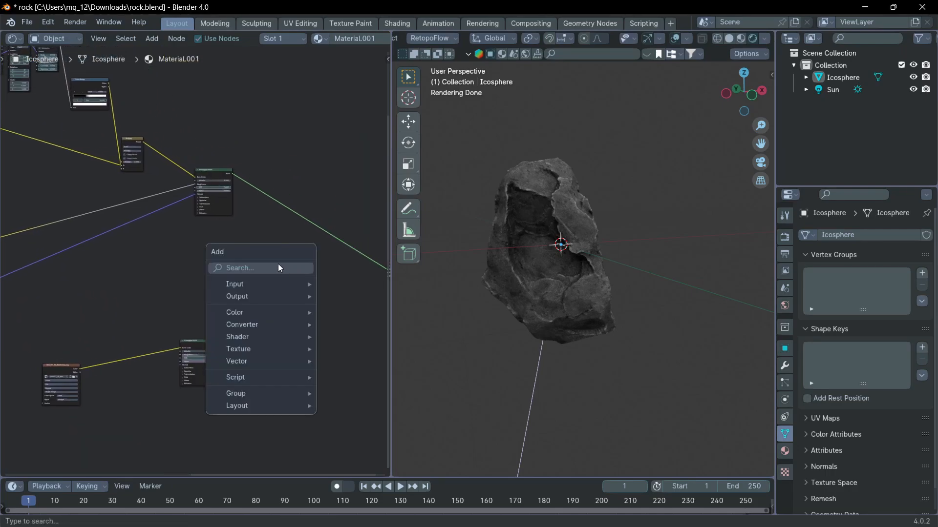
{"action": "left_click", "coordinate": [277, 263]}
{"action": "type", "text": "mixc"}
{"action": "key", "text": "BackSpace"}
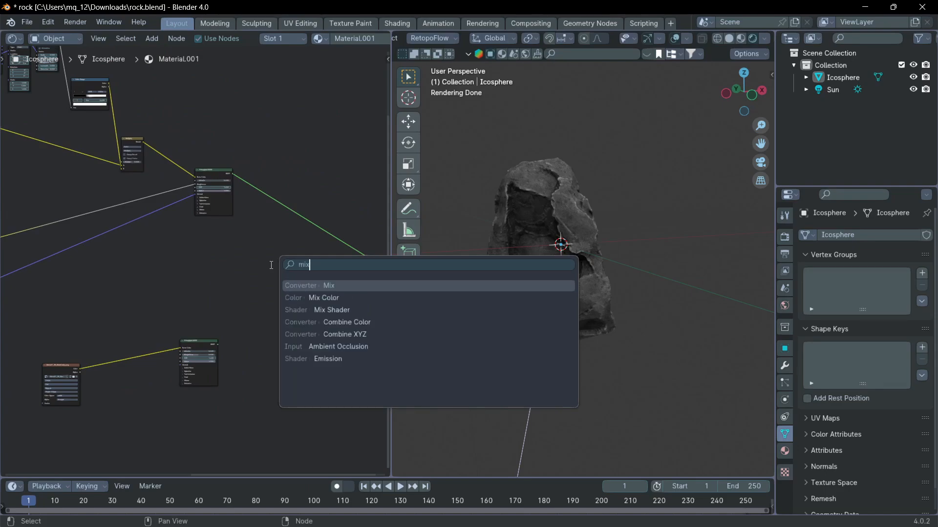
{"action": "key", "text": "Down"}
{"action": "key", "text": "Down"}
{"action": "key", "text": "Return"}
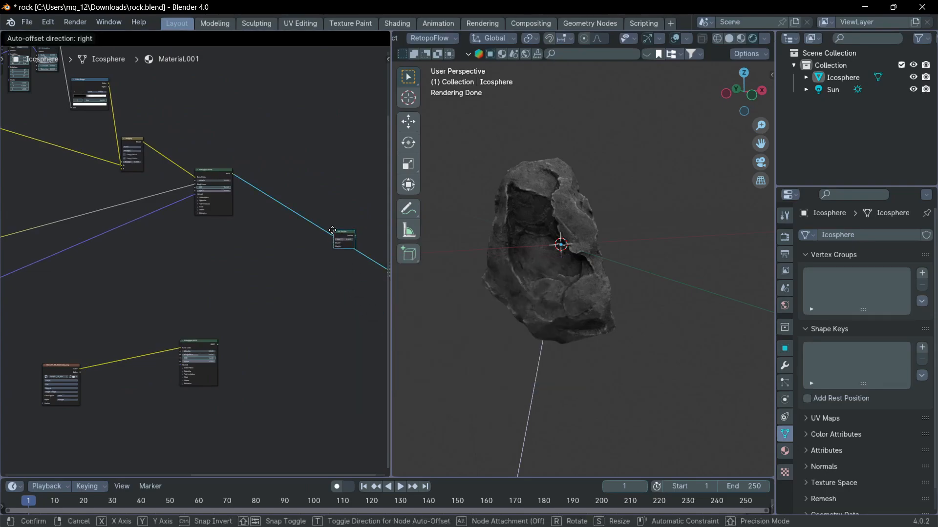
{"action": "left_click", "coordinate": [331, 231]}
{"action": "left_click_drag", "start_coordinate": [218, 344], "coordinate": [334, 247]}
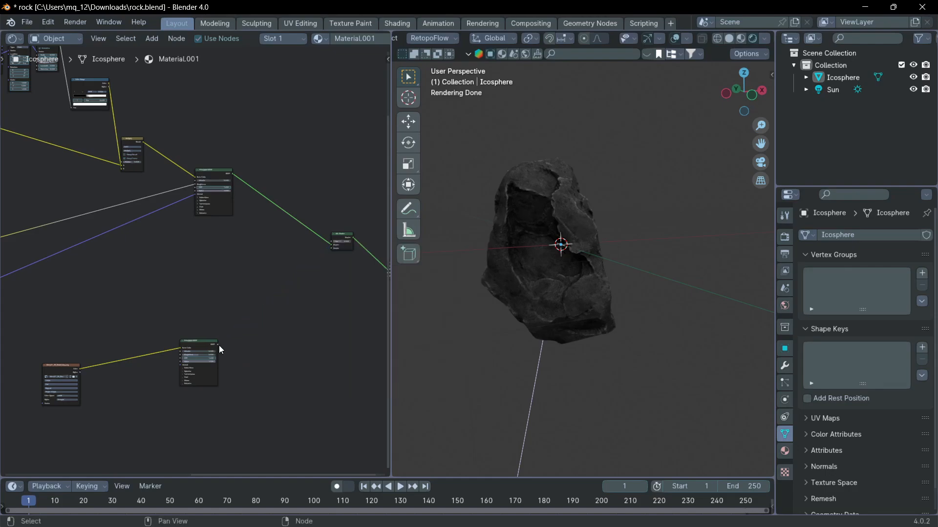
{"action": "left_click_drag", "start_coordinate": [218, 344], "coordinate": [333, 249]}
Add a Texture Coordinate node in the free space above the second material's Image Texture node
{"action": "scroll", "coordinate": [295, 273], "scroll_direction": "down", "scroll_amount": 1}
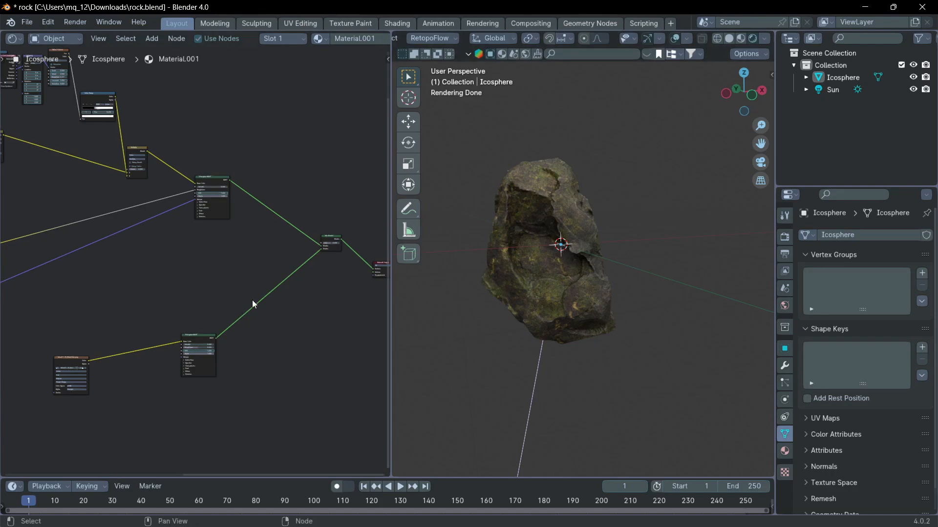
{"action": "scroll", "coordinate": [150, 271], "scroll_direction": "down", "scroll_amount": 1}
{"action": "middle_click_drag", "start_coordinate": [150, 270], "coordinate": [224, 265]}
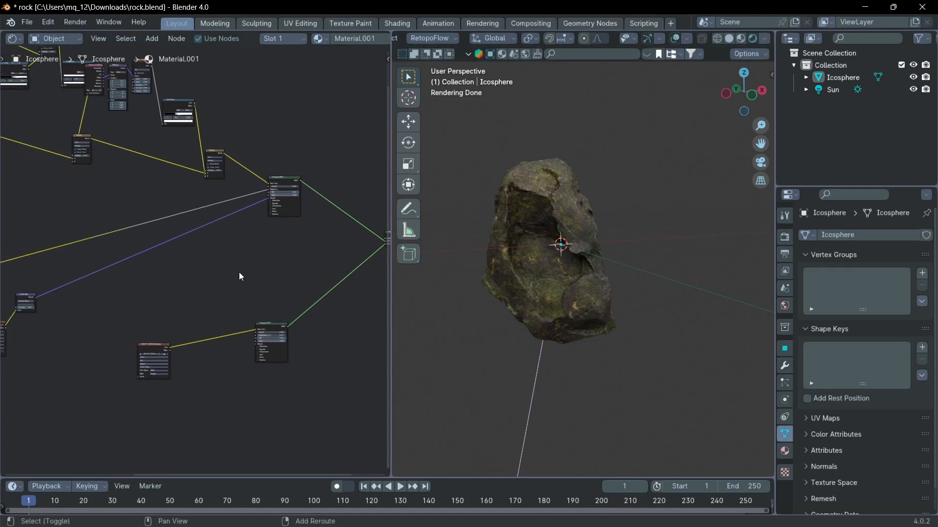
{"action": "key", "text": "shift+a"}
{"action": "left_click", "coordinate": [202, 272]}
{"action": "type", "text": "textr"}
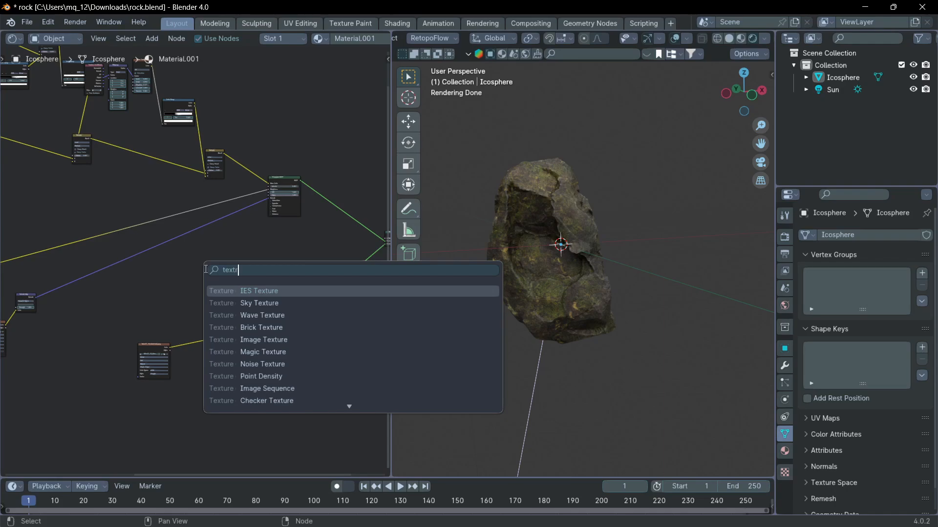
{"action": "key", "text": "BackSpace"}
{"action": "type", "text": "ure c"}
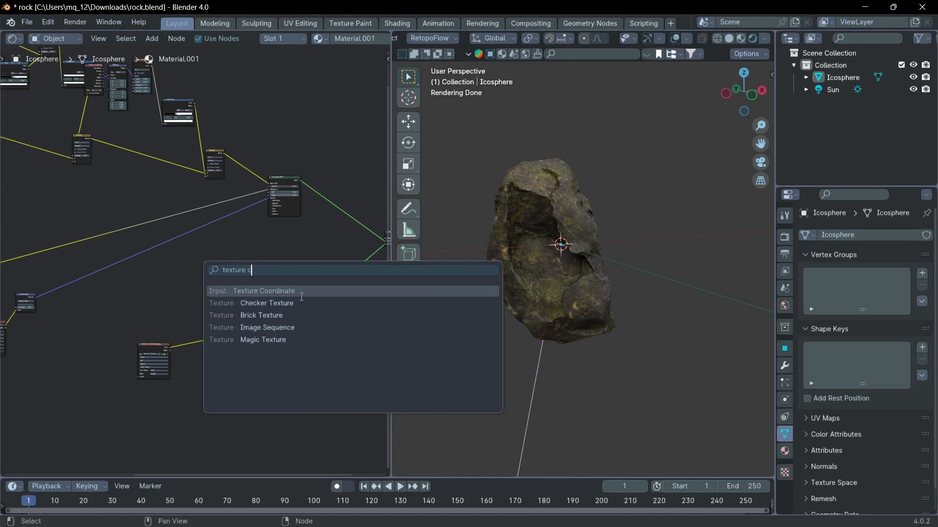
{"action": "left_click", "coordinate": [299, 294]}
{"action": "left_click", "coordinate": [176, 283]}
Add a Separate XYZ node beside the new Texture Coordinate node
{"action": "key", "text": "shift+a"}
{"action": "left_click", "coordinate": [238, 289]}
{"action": "type", "text": "se"}
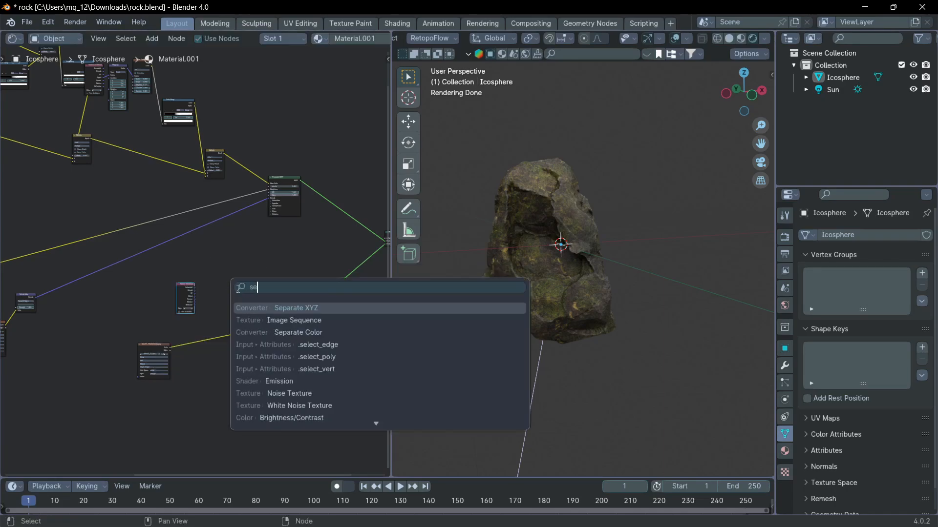
{"action": "key", "text": "Return"}
{"action": "left_click", "coordinate": [225, 279]}
Connect Texture Coordinate's Object output to the Separate XYZ Vector, and its Z output to the Mix Shader's Fac
{"action": "scroll", "coordinate": [229, 281], "scroll_direction": "up", "scroll_amount": 4}
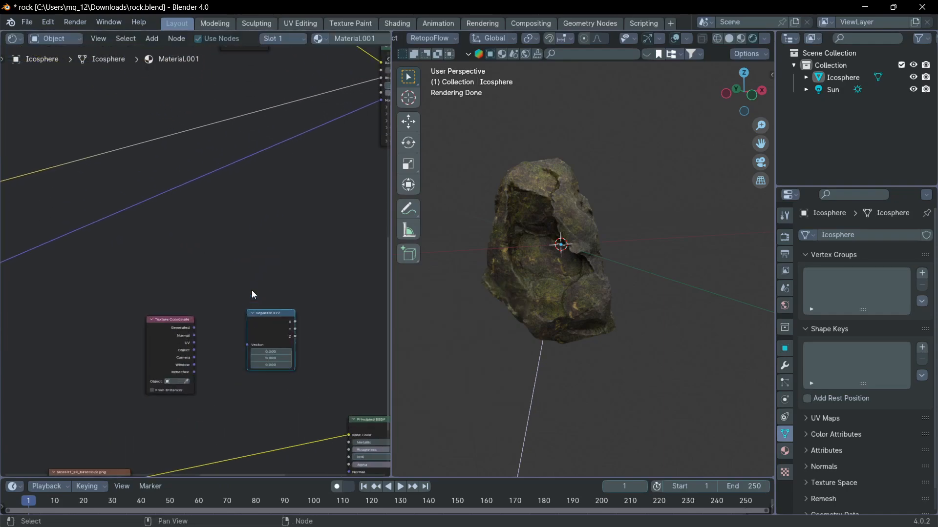
{"action": "scroll", "coordinate": [188, 377], "scroll_direction": "up", "scroll_amount": 3}
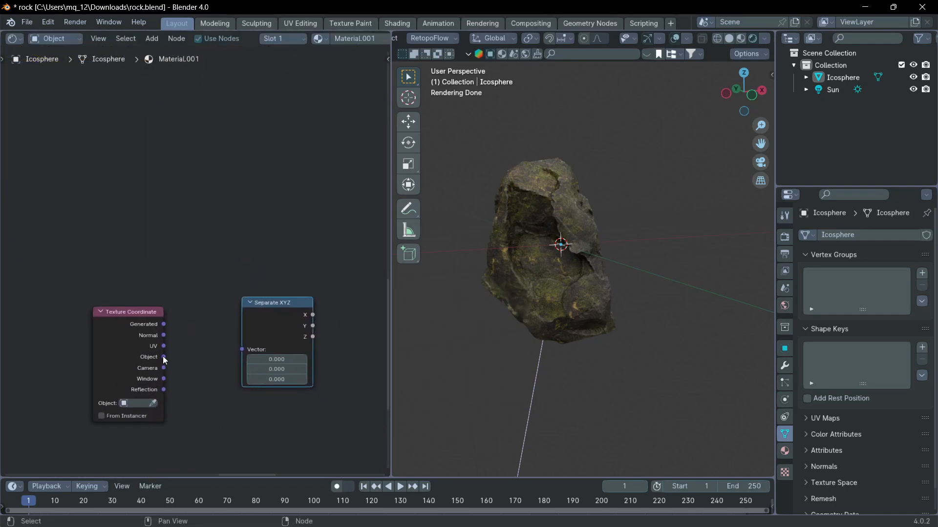
{"action": "left_click_drag", "start_coordinate": [164, 357], "coordinate": [241, 349]}
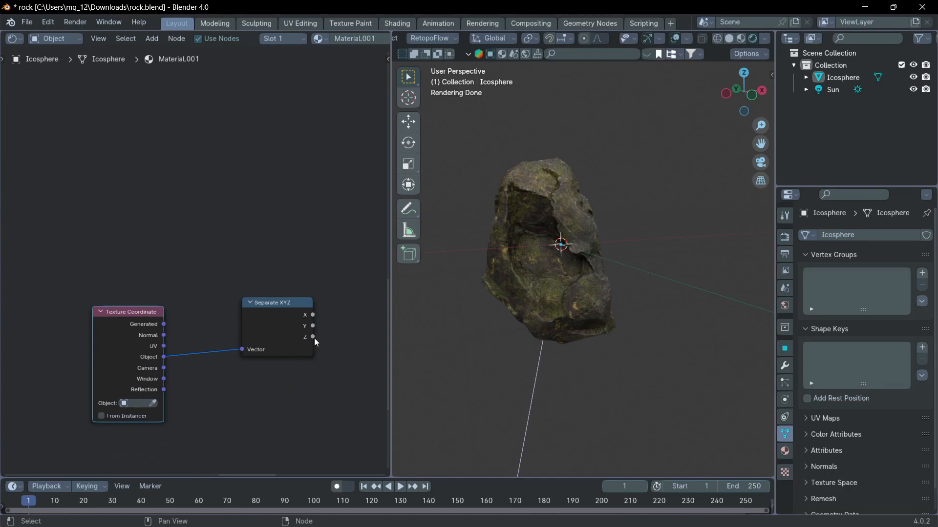
{"action": "left_click_drag", "start_coordinate": [312, 337], "coordinate": [277, 289]}
{"action": "scroll", "coordinate": [166, 354], "scroll_direction": "down", "scroll_amount": 6}
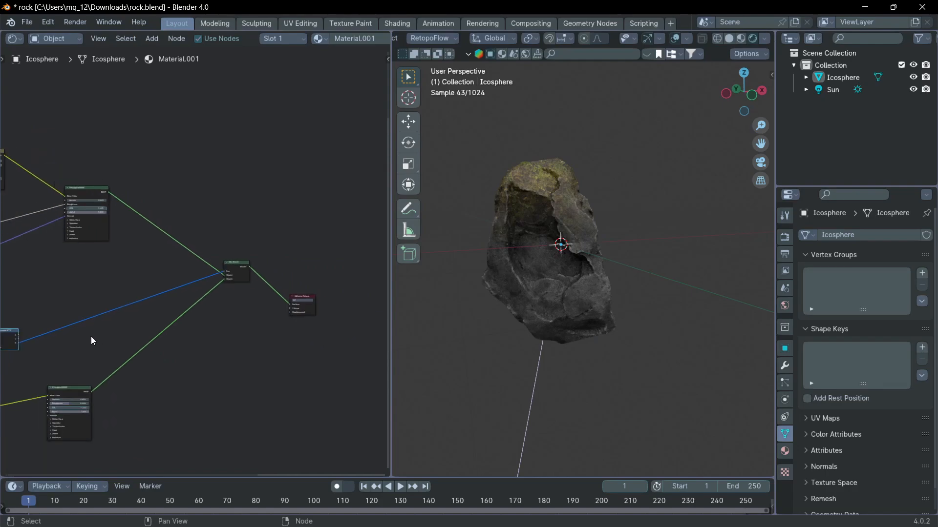
Insert a Color Ramp on the link between Separate XYZ's Z output and the Mix Shader's Fac
{"action": "scroll", "coordinate": [240, 318], "scroll_direction": "up", "scroll_amount": 2}
{"action": "key", "text": "shift+a"}
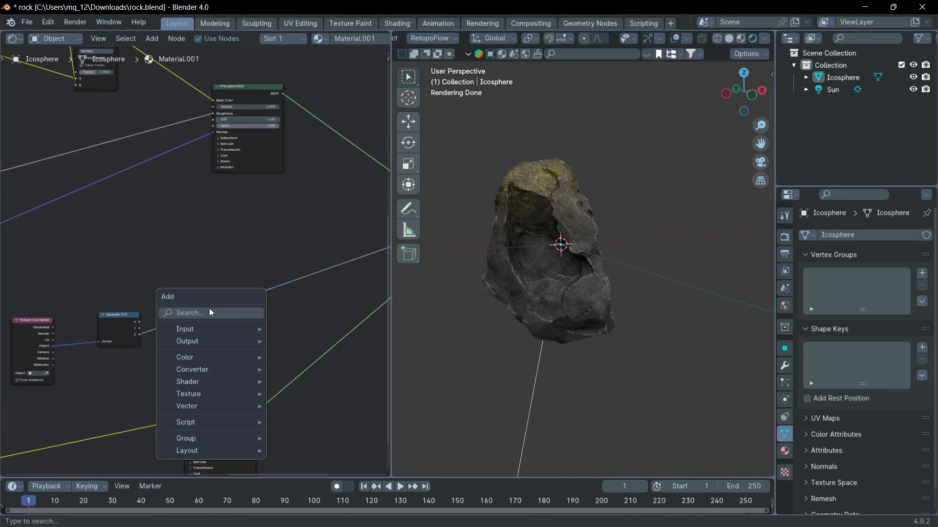
{"action": "left_click", "coordinate": [210, 311]}
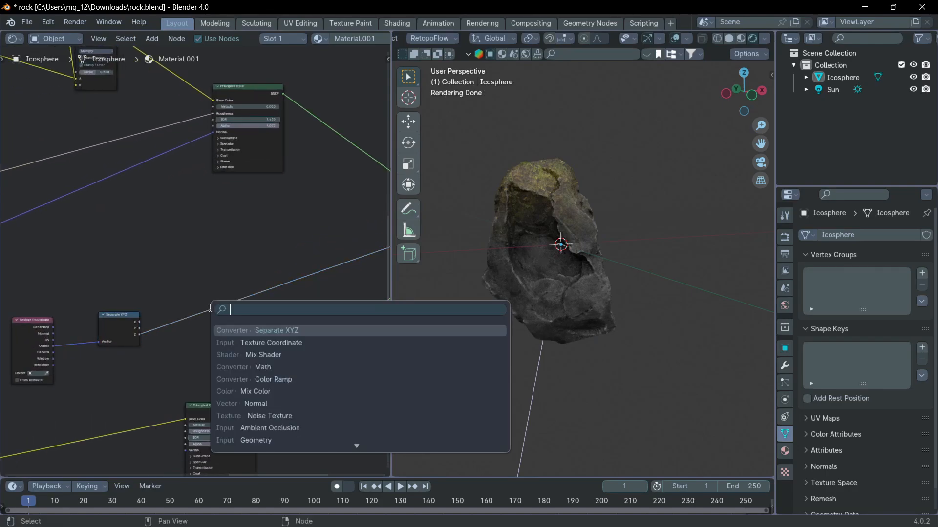
{"action": "type", "text": "colo"}
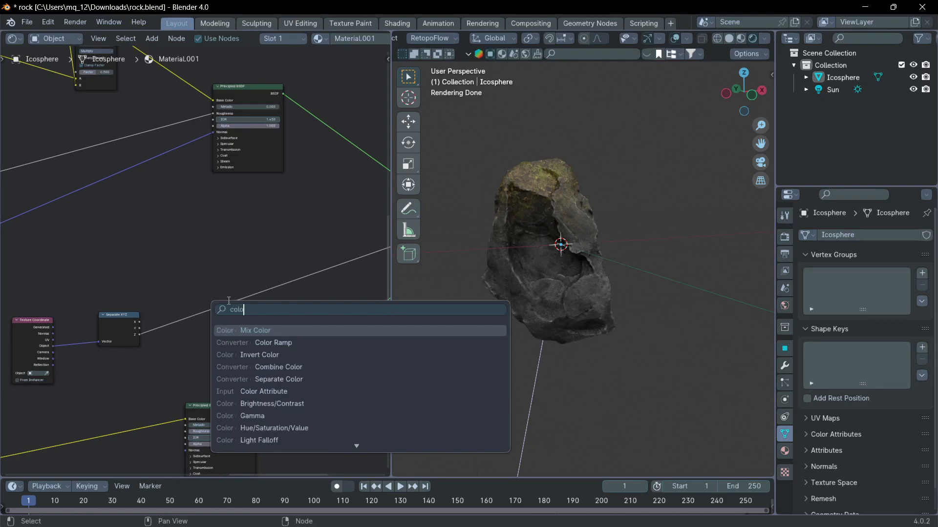
{"action": "left_click", "coordinate": [298, 343]}
{"action": "left_click", "coordinate": [298, 304]}
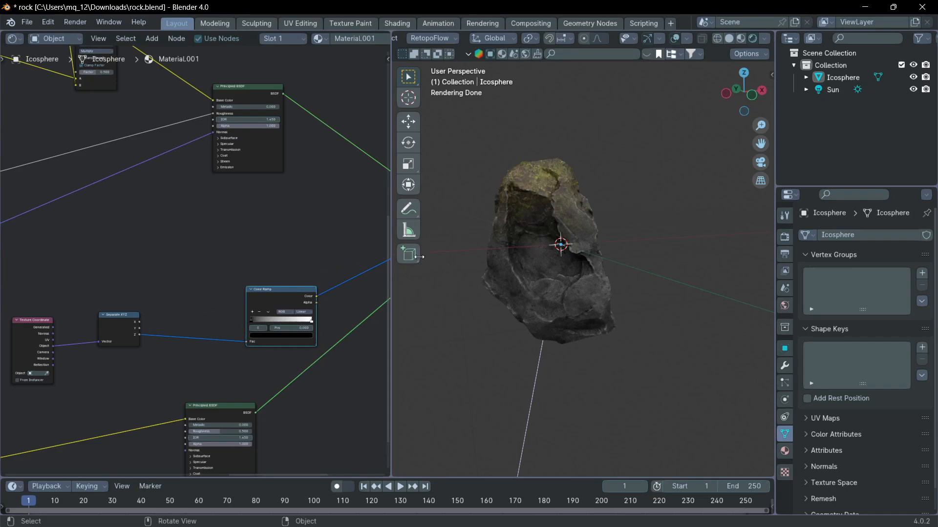
Flip the new Color Ramp so white comes first, and set the black stop's position to 0.302
{"action": "scroll", "coordinate": [278, 315], "scroll_direction": "up", "scroll_amount": 5}
{"action": "middle_click_drag", "start_coordinate": [258, 309], "coordinate": [160, 283]}
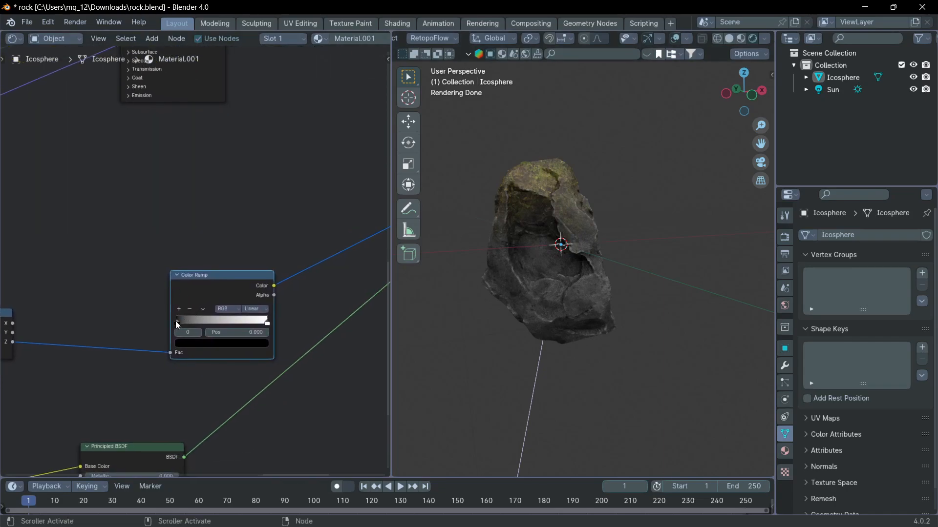
{"action": "left_click_drag", "start_coordinate": [176, 322], "coordinate": [207, 323]}
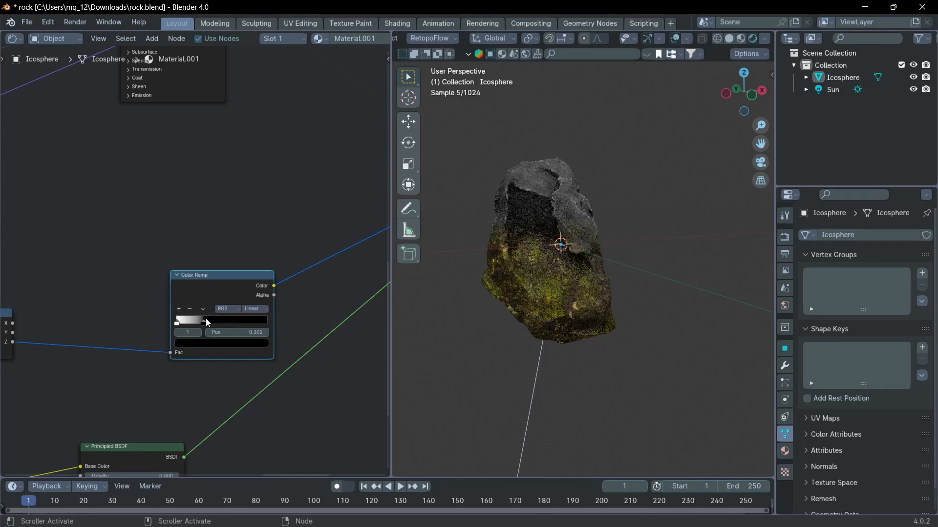
Insert a Math node set to Add between the Separate XYZ node and the Color Ramp
{"action": "scroll", "coordinate": [171, 297], "scroll_direction": "down", "scroll_amount": 4}
{"action": "middle_click_drag", "start_coordinate": [129, 297], "coordinate": [170, 257]}
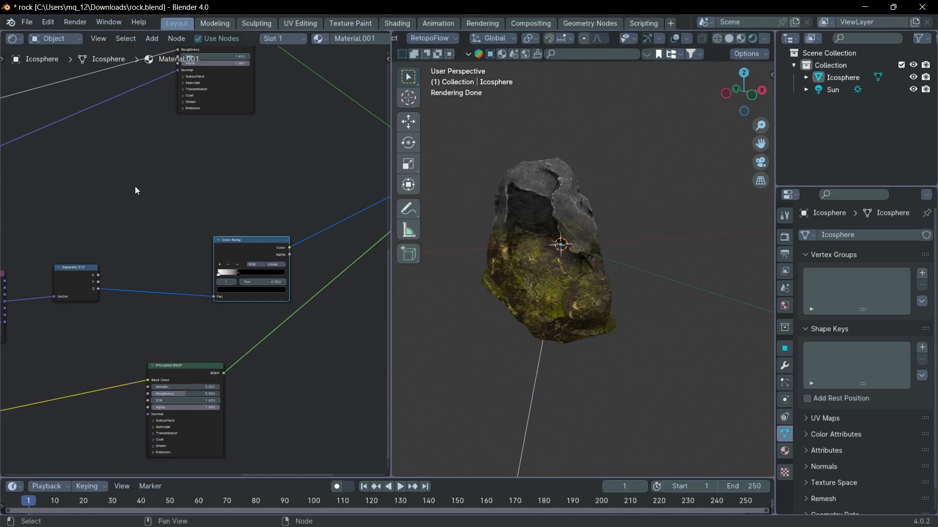
{"action": "key", "text": "shift+a"}
{"action": "left_click", "coordinate": [139, 218]}
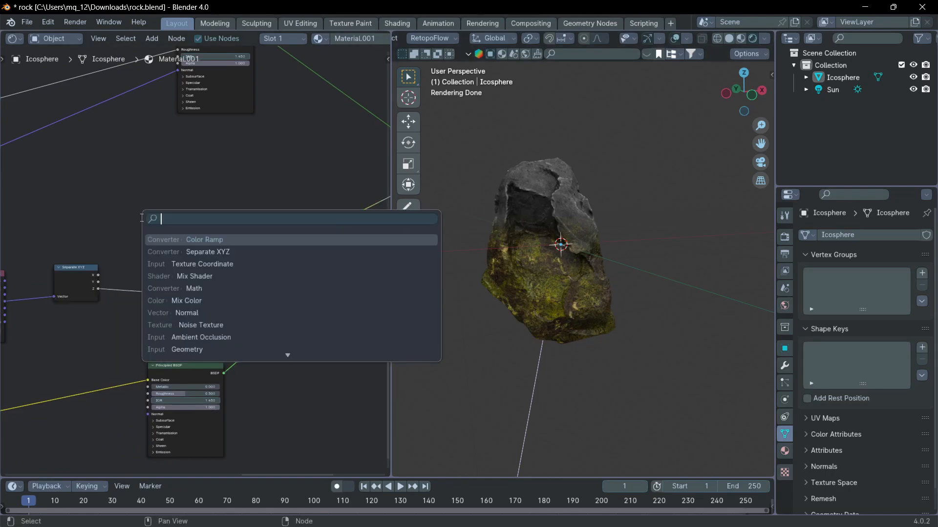
{"action": "type", "text": "m"}
{"action": "left_click", "coordinate": [211, 250]}
{"action": "left_click", "coordinate": [153, 265]}
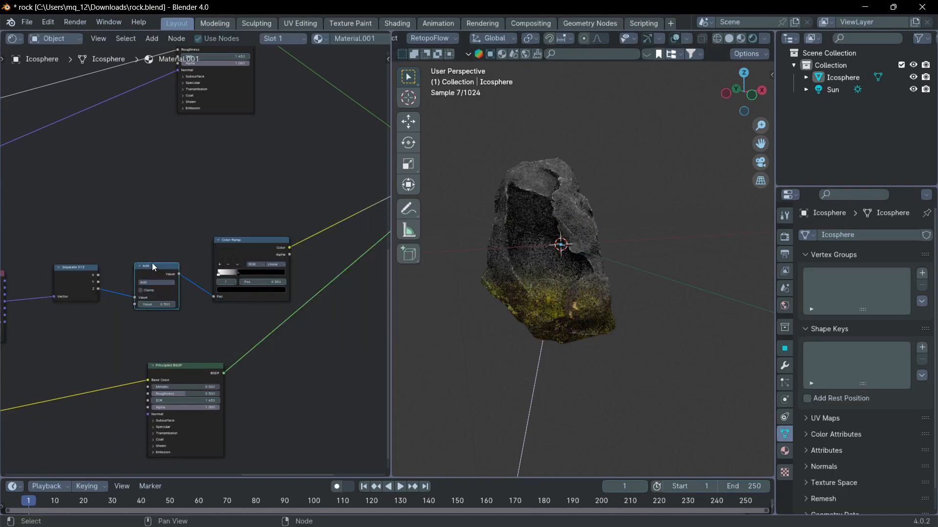
Set the Add node's second Value to 0.630 and check the moss coverage around the base of the rock
{"action": "scroll", "coordinate": [147, 288], "scroll_direction": "up", "scroll_amount": 4}
{"action": "mouse_move", "coordinate": [124, 353]}
{"action": "left_mouse_down"}
{"action": "mouse_move", "coordinate": [149, 352]}
{"action": "mouse_move", "coordinate": [128, 354]}
{"action": "left_mouse_up"}
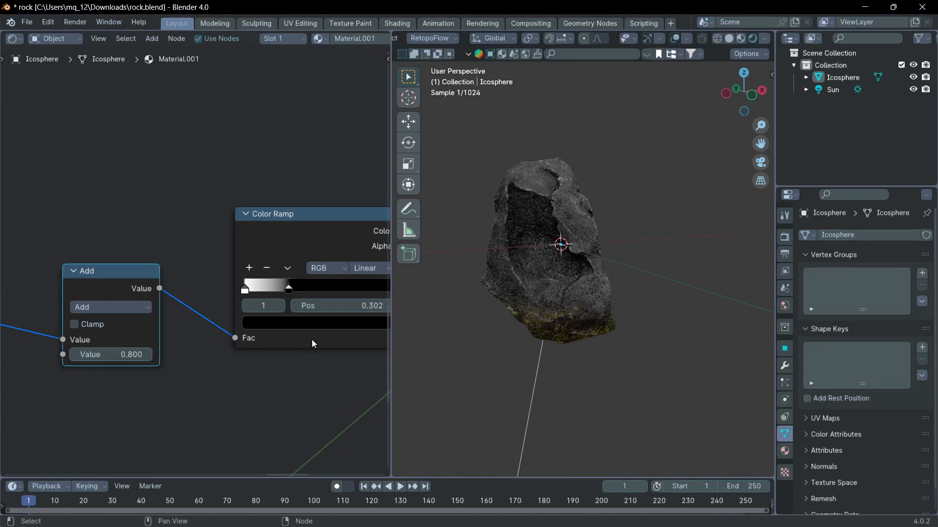
{"action": "scroll", "coordinate": [196, 263], "scroll_direction": "up", "scroll_amount": 2}
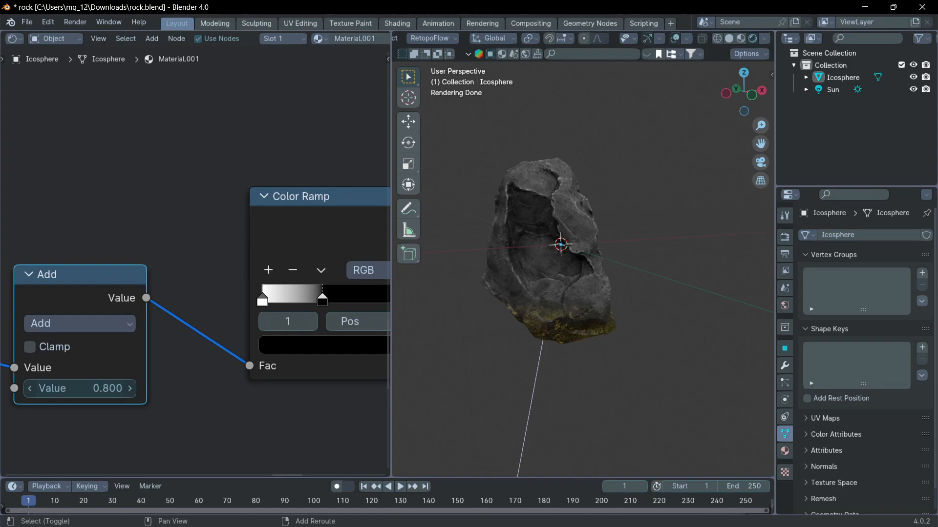
{"action": "left_click_drag", "start_coordinate": [98, 388], "coordinate": [92, 388]}
{"action": "scroll", "coordinate": [593, 283], "scroll_direction": "up", "scroll_amount": 4}
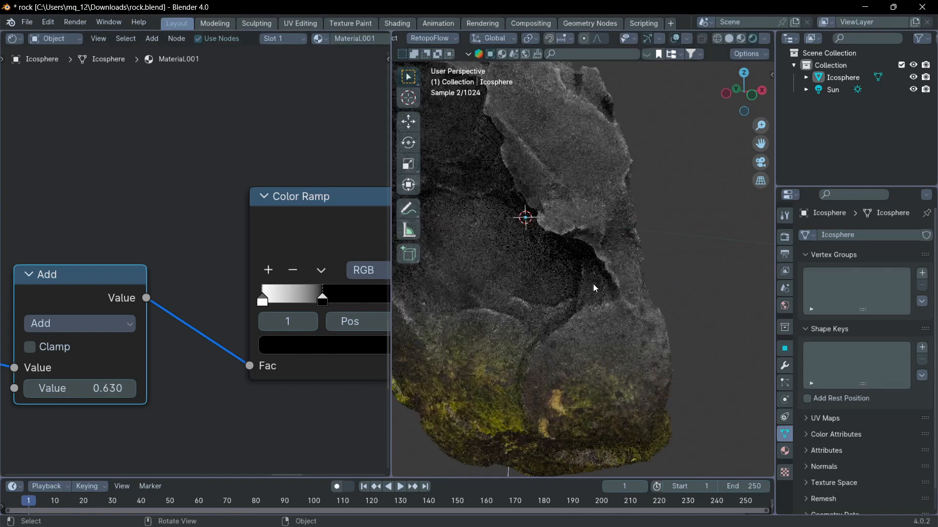
{"action": "scroll", "coordinate": [586, 306], "scroll_direction": "down", "scroll_amount": 3}
{"action": "middle_click_drag", "start_coordinate": [586, 305], "coordinate": [551, 296]}
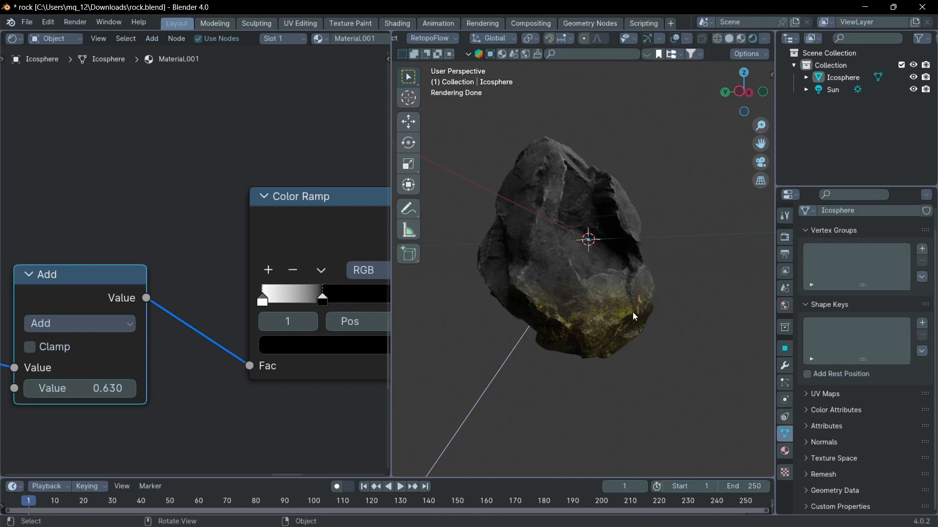
{"action": "scroll", "coordinate": [610, 295], "scroll_direction": "down", "scroll_amount": 3}
{"action": "middle_click_drag", "start_coordinate": [602, 291], "coordinate": [570, 278]}
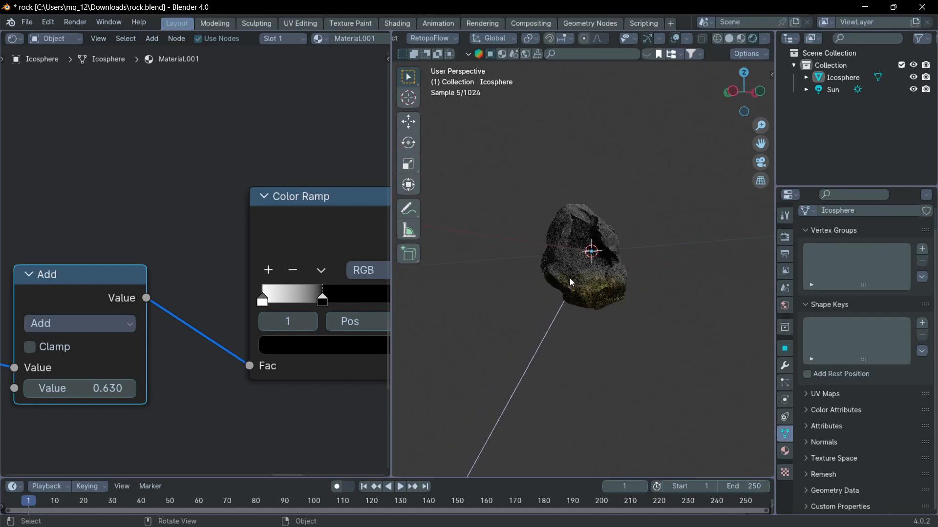
Add a Noise Texture node above the Add node that drives the height mask
{"action": "scroll", "coordinate": [284, 266], "scroll_direction": "down", "scroll_amount": 5}
{"action": "scroll", "coordinate": [283, 266], "scroll_direction": "down", "scroll_amount": 2}
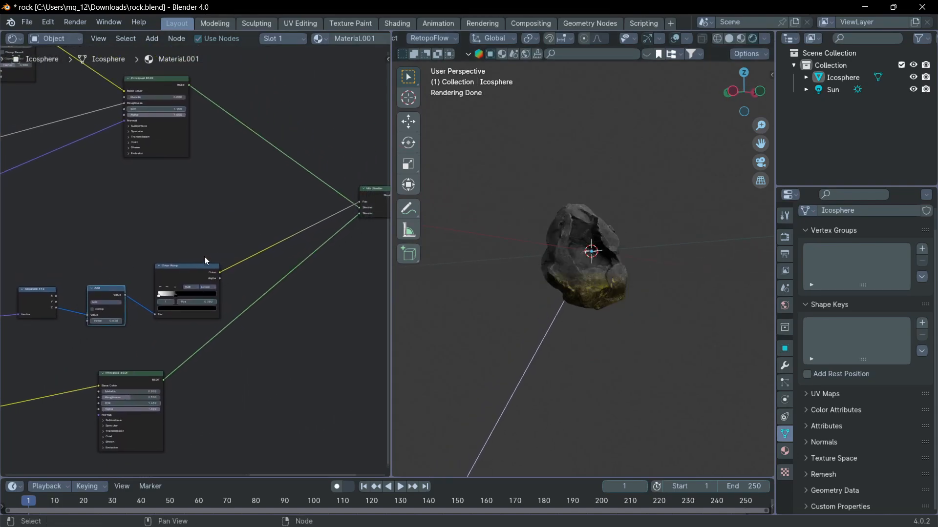
{"action": "scroll", "coordinate": [204, 256], "scroll_direction": "down", "scroll_amount": 2}
{"action": "key", "text": "shift+a"}
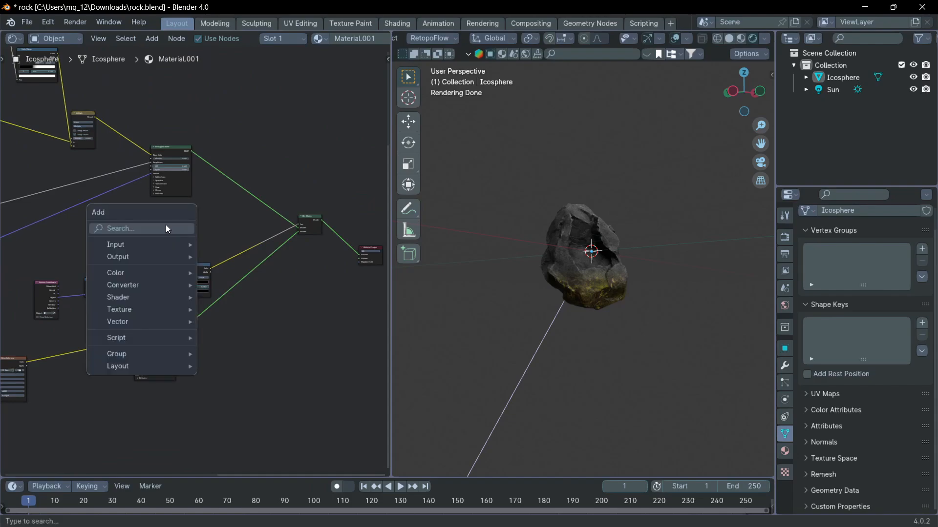
{"action": "left_click", "coordinate": [165, 224]}
{"action": "type", "text": "noise"}
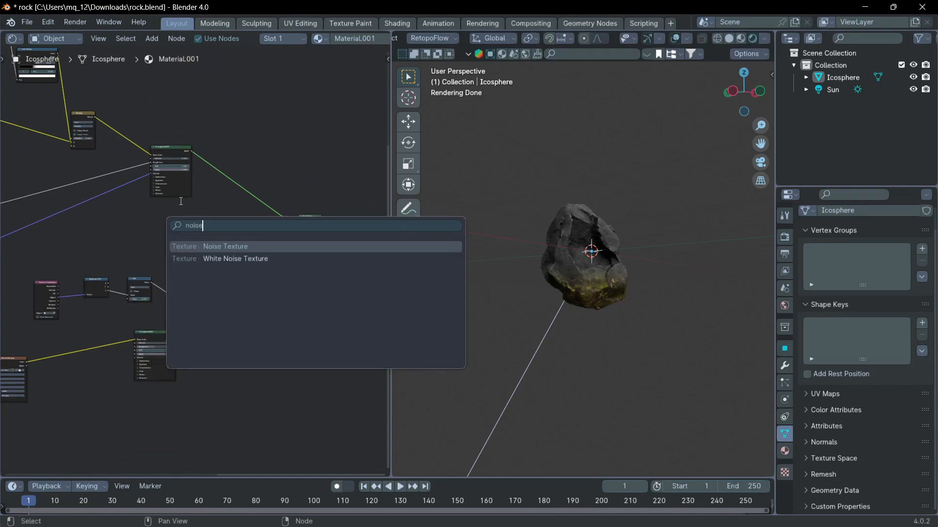
{"action": "left_click", "coordinate": [239, 246]}
{"action": "left_click", "coordinate": [126, 224]}
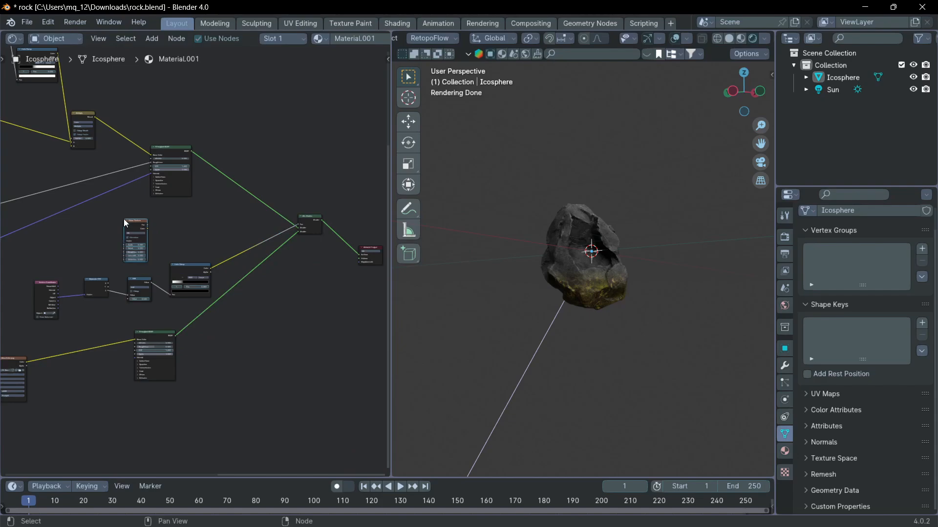
Give the Noise Texture its own Texture Coordinate and Mapping nodes, and feed the Mapping Vector from the Object output
{"action": "key", "text": "ctrl+t"}
{"action": "scroll", "coordinate": [185, 261], "scroll_direction": "up", "scroll_amount": 10}
{"action": "middle_click_drag", "start_coordinate": [112, 255], "coordinate": [336, 251], "text": "shift"}
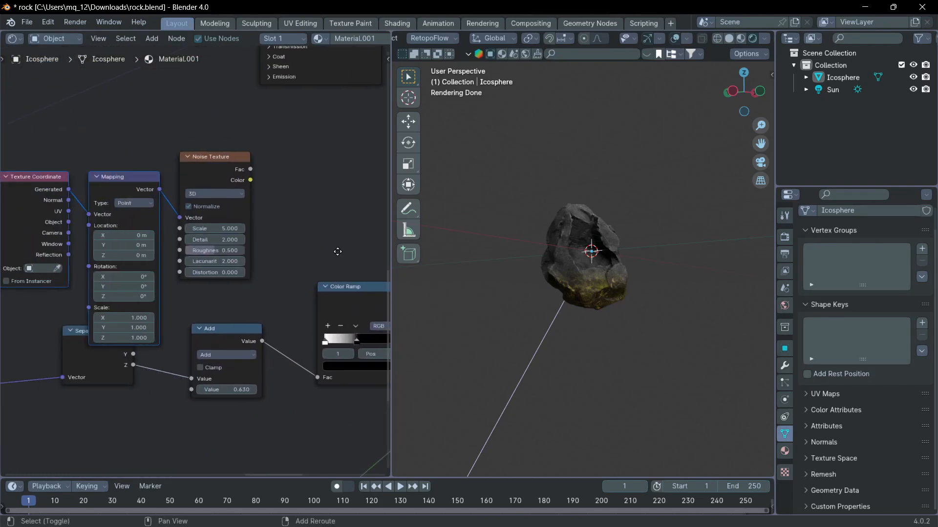
{"action": "scroll", "coordinate": [156, 225], "scroll_direction": "up", "scroll_amount": 3}
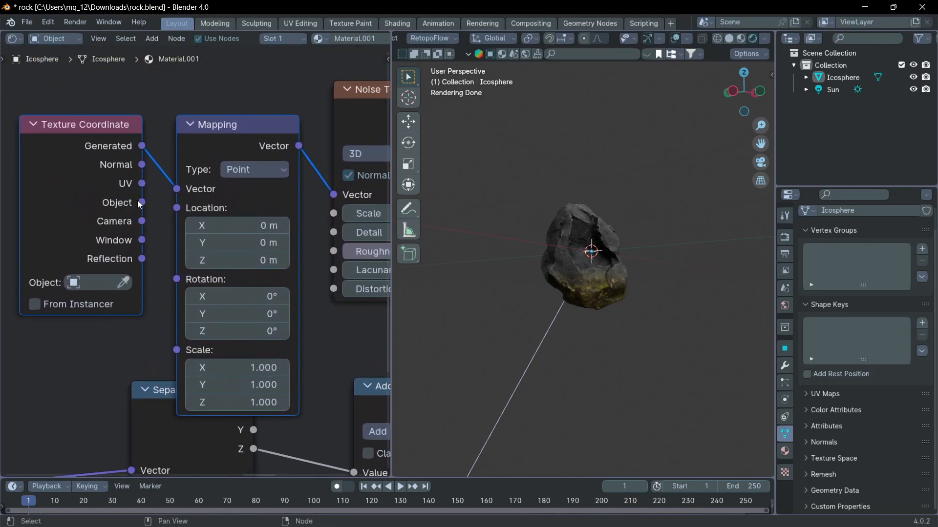
{"action": "left_click_drag", "start_coordinate": [139, 201], "coordinate": [179, 189]}
Insert a Mix Color node between the Color Ramp and the Mix Shader's Fac, and connect the Noise Texture's Fac to B
{"action": "scroll", "coordinate": [222, 205], "scroll_direction": "down", "scroll_amount": 10}
{"action": "middle_click_drag", "start_coordinate": [284, 218], "coordinate": [42, 242], "text": "shift"}
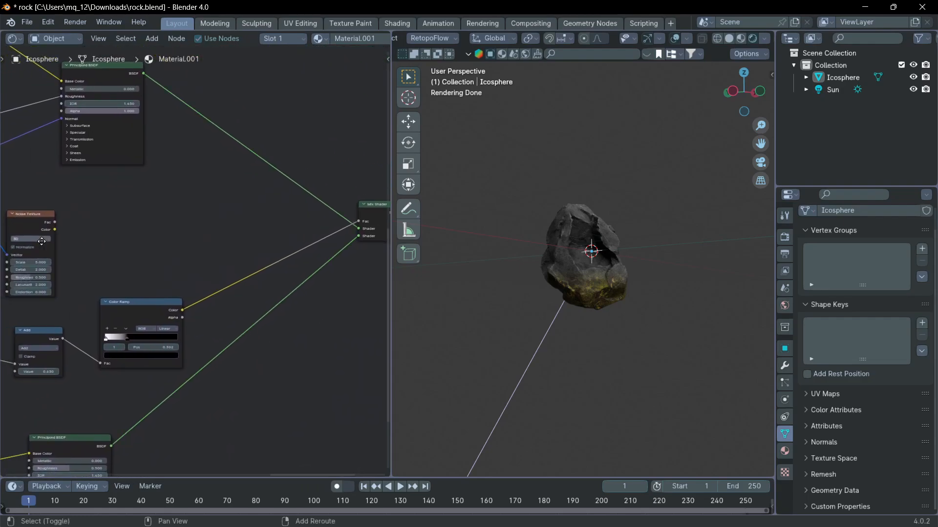
{"action": "key", "text": "shift+a"}
{"action": "left_click", "coordinate": [127, 234]}
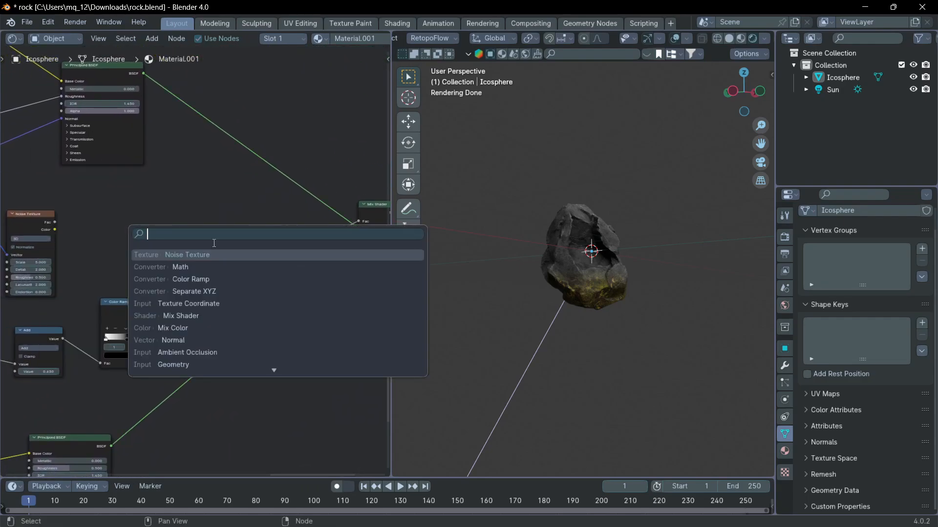
{"action": "type", "text": "mix"}
{"action": "key", "text": "Return"}
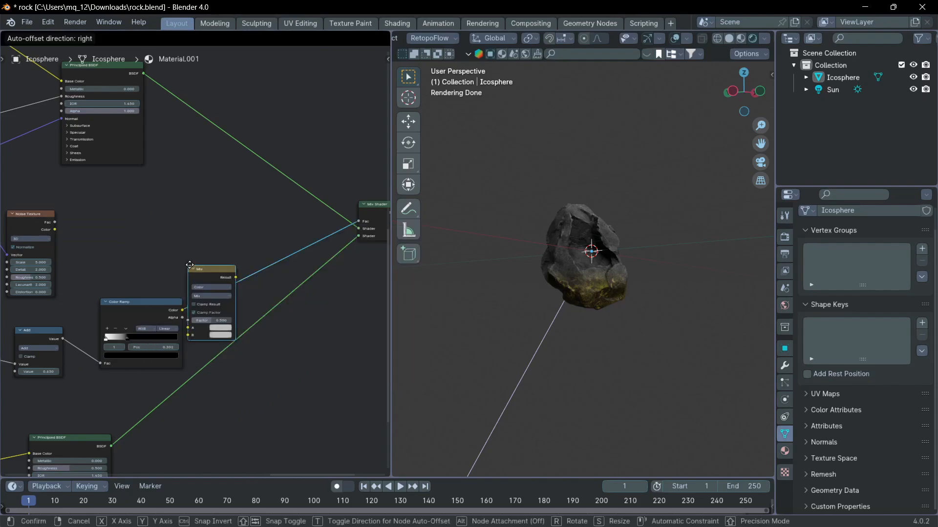
{"action": "left_click", "coordinate": [210, 248]}
{"action": "left_click_drag", "start_coordinate": [55, 230], "coordinate": [210, 318]}
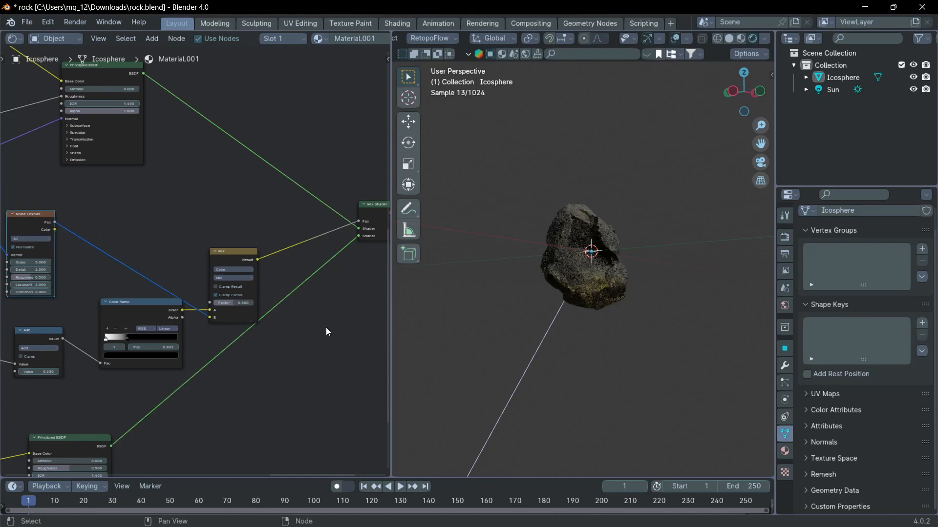
Insert a second Color Ramp on the link between the Noise Texture and the Mix Color node
{"action": "scroll", "coordinate": [618, 283], "scroll_direction": "up", "scroll_amount": 4}
{"action": "key", "text": "shift+a"}
{"action": "type", "text": "ra"}
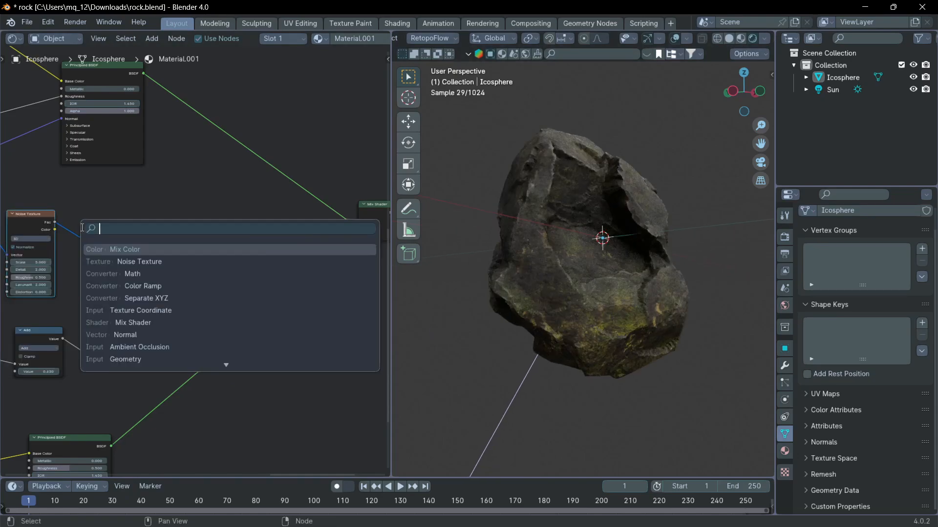
{"action": "left_click", "coordinate": [175, 259]}
{"action": "left_click", "coordinate": [157, 235]}
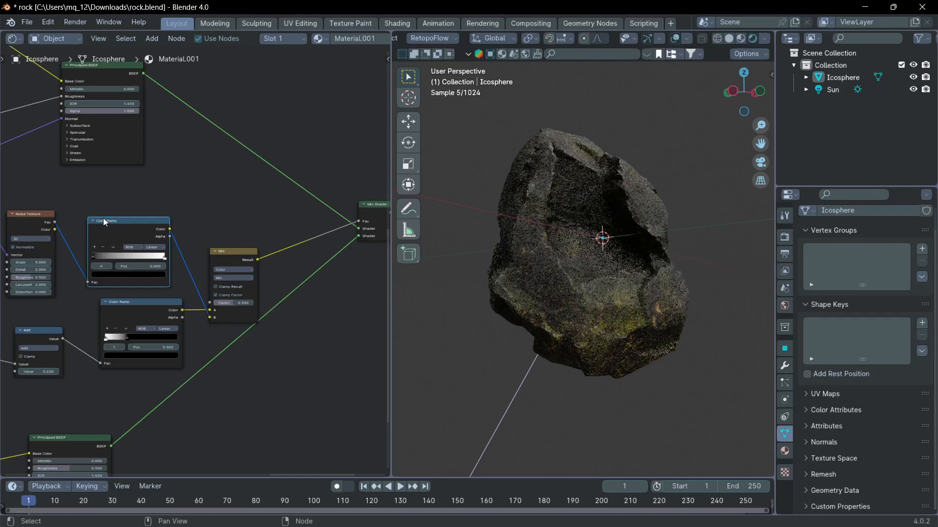
Preview the mask's Mix node on the rock and set the noise Color Ramp's black stop to 0.509 and white stop to 0.818
{"action": "left_click", "coordinate": [230, 251], "text": "ctrl+shift"}
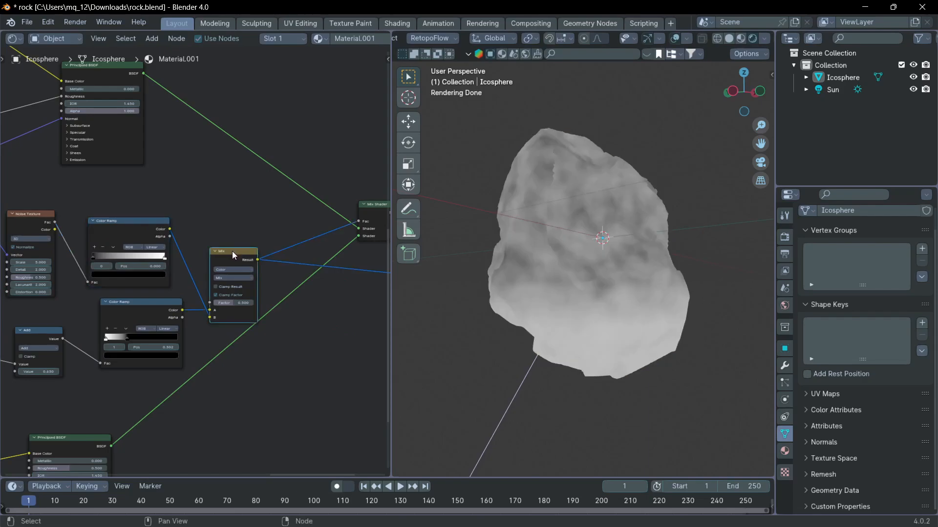
{"action": "scroll", "coordinate": [550, 253], "scroll_direction": "up", "scroll_amount": 5}
{"action": "scroll", "coordinate": [590, 258], "scroll_direction": "down", "scroll_amount": 4}
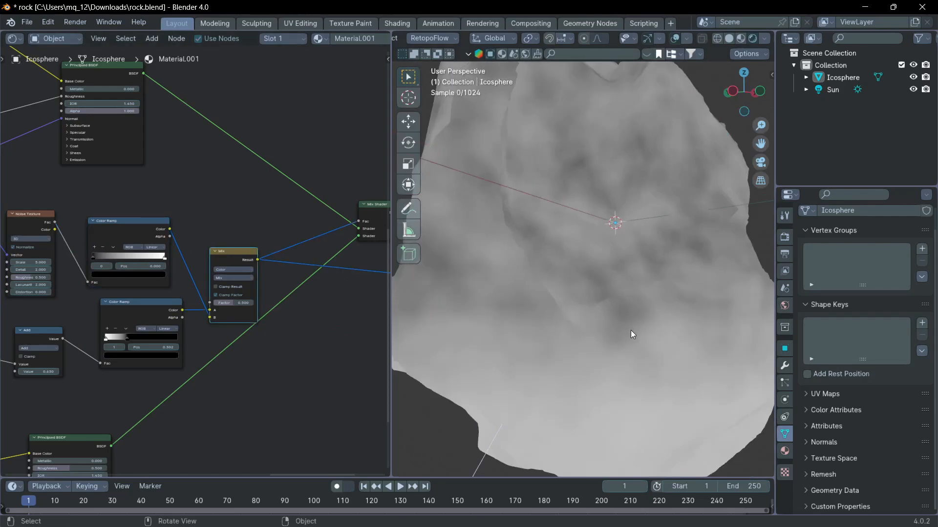
{"action": "scroll", "coordinate": [149, 230], "scroll_direction": "up", "scroll_amount": 4}
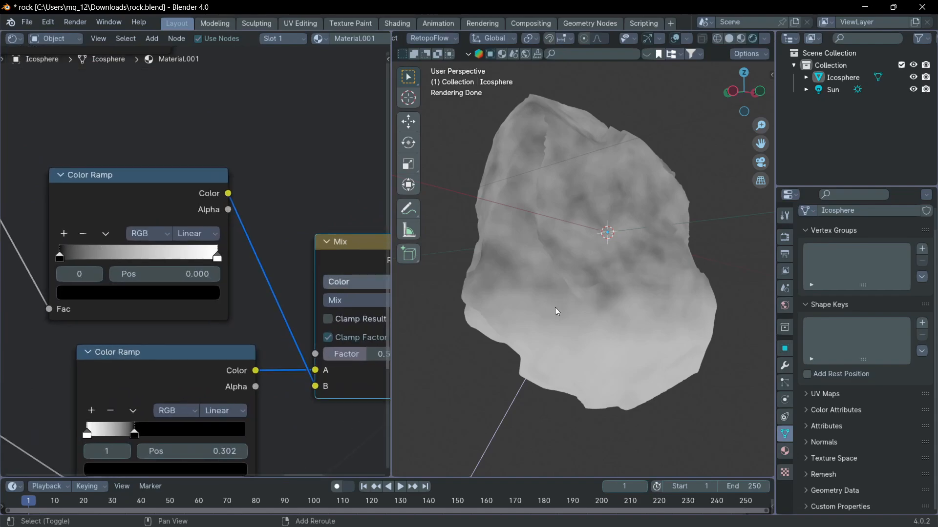
{"action": "left_click_drag", "start_coordinate": [60, 254], "coordinate": [130, 251]}
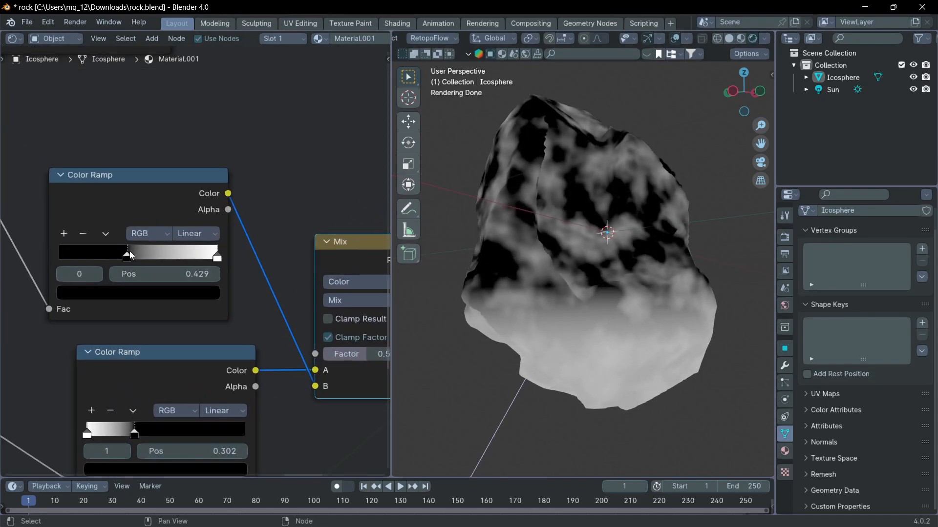
{"action": "left_click_drag", "start_coordinate": [217, 256], "coordinate": [188, 257]}
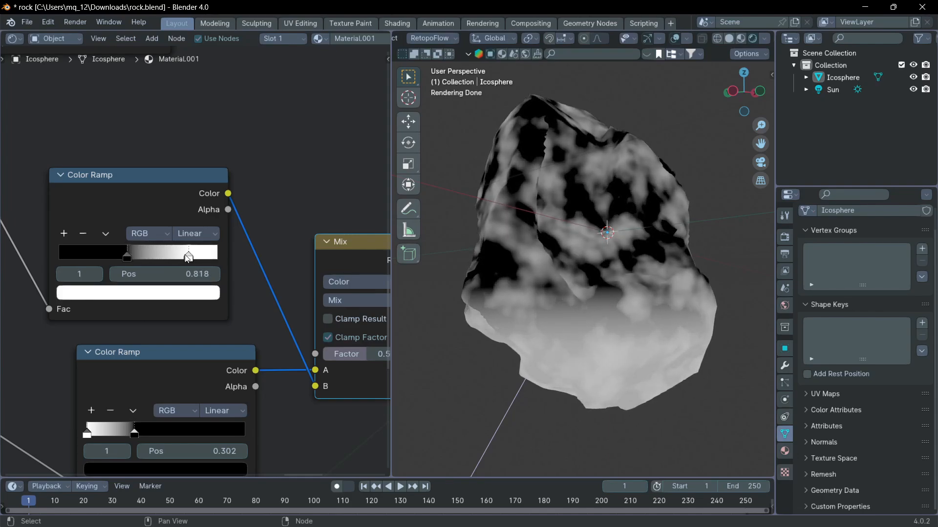
{"action": "mouse_move", "coordinate": [128, 257]}
{"action": "left_mouse_down"}
{"action": "mouse_move", "coordinate": [152, 257]}
{"action": "mouse_move", "coordinate": [140, 257]}
{"action": "left_mouse_up"}
Set the blend mode of the mask's Mix node to Add
{"action": "scroll", "coordinate": [266, 284], "scroll_direction": "right", "scroll_amount": 4, "text": "ctrl"}
{"action": "left_click", "coordinate": [277, 286]}
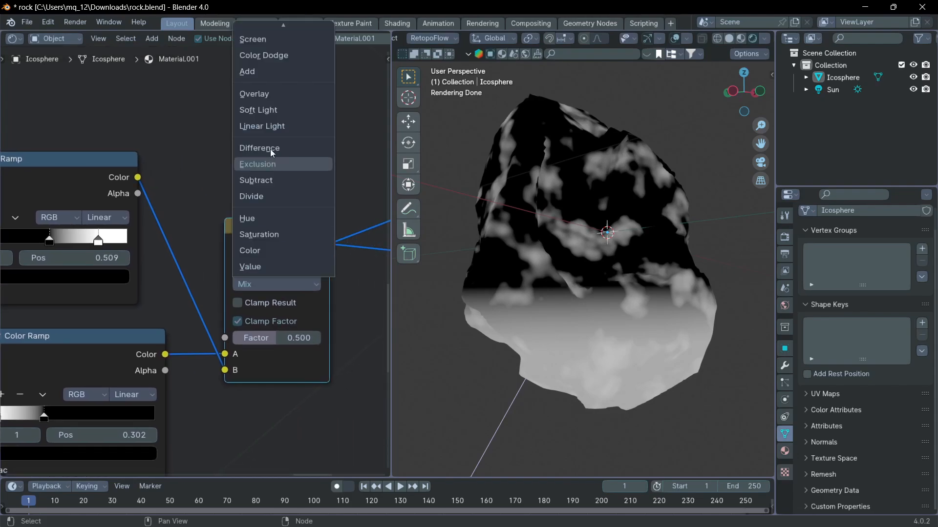
{"action": "left_click", "coordinate": [266, 77]}
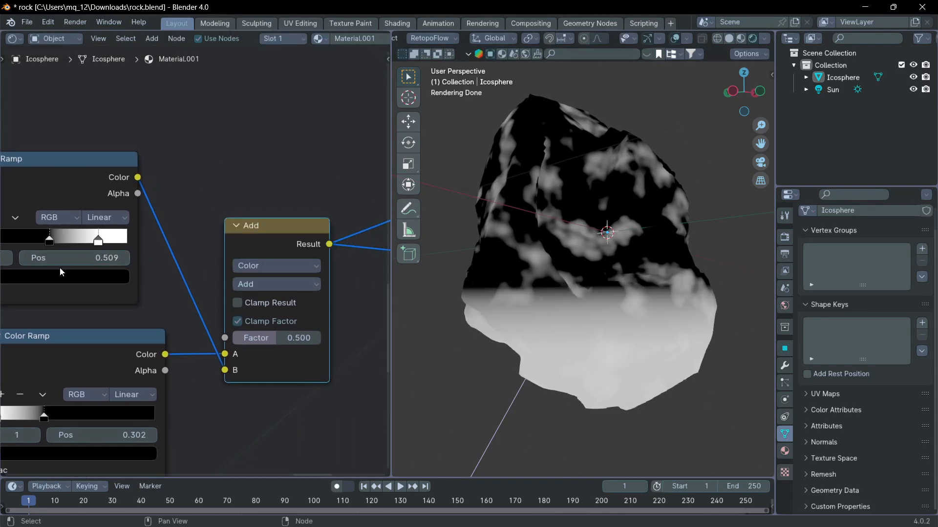
Set the mask's Noise Texture to Scale 4.2, Detail 3.7 and Roughness 0.593
{"action": "middle_click_drag", "start_coordinate": [59, 268], "coordinate": [151, 246]}
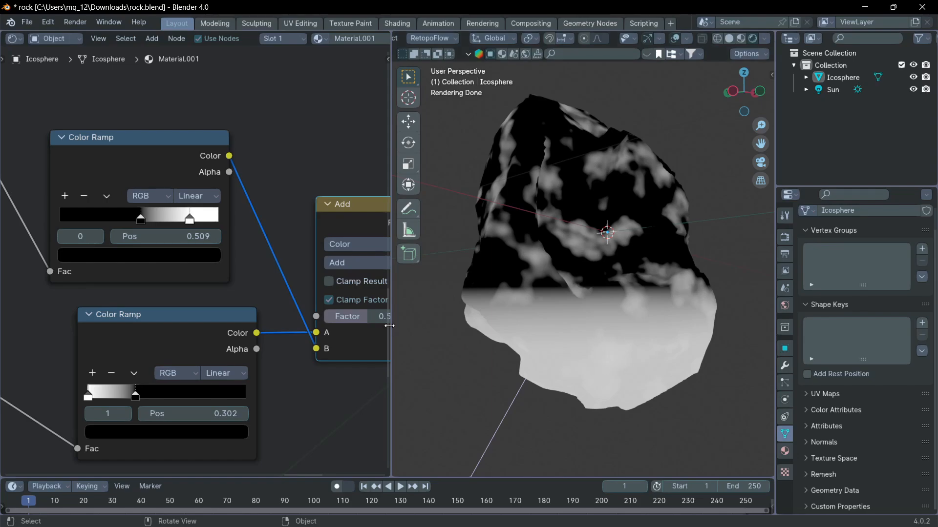
{"action": "scroll", "coordinate": [234, 274], "scroll_direction": "down", "scroll_amount": 3}
{"action": "middle_click_drag", "start_coordinate": [233, 274], "coordinate": [280, 285]}
{"action": "middle_click_drag", "start_coordinate": [39, 222], "coordinate": [86, 200]}
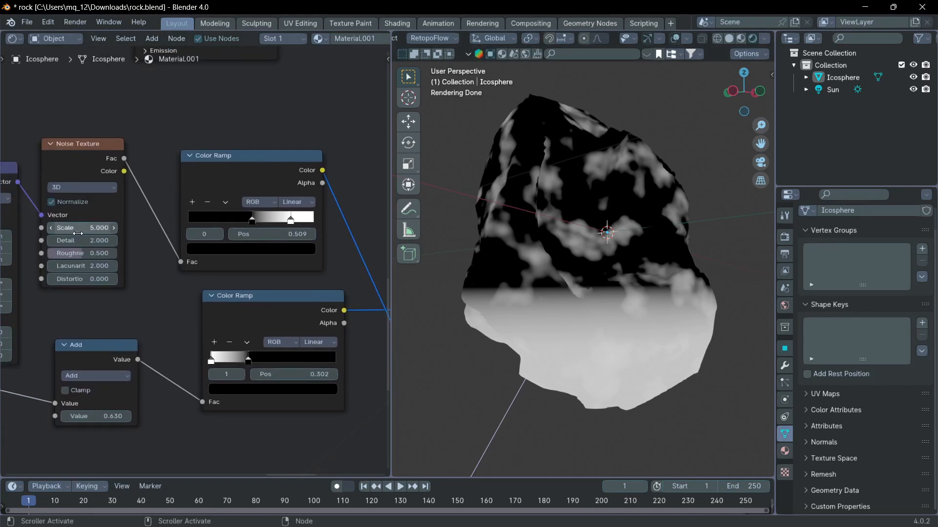
{"action": "mouse_move", "coordinate": [77, 239]}
{"action": "left_mouse_down"}
{"action": "mouse_move", "coordinate": [107, 240]}
{"action": "mouse_move", "coordinate": [82, 254]}
{"action": "mouse_move", "coordinate": [71, 228]}
{"action": "mouse_move", "coordinate": [44, 228]}
{"action": "mouse_move", "coordinate": [76, 228]}
{"action": "left_mouse_up"}
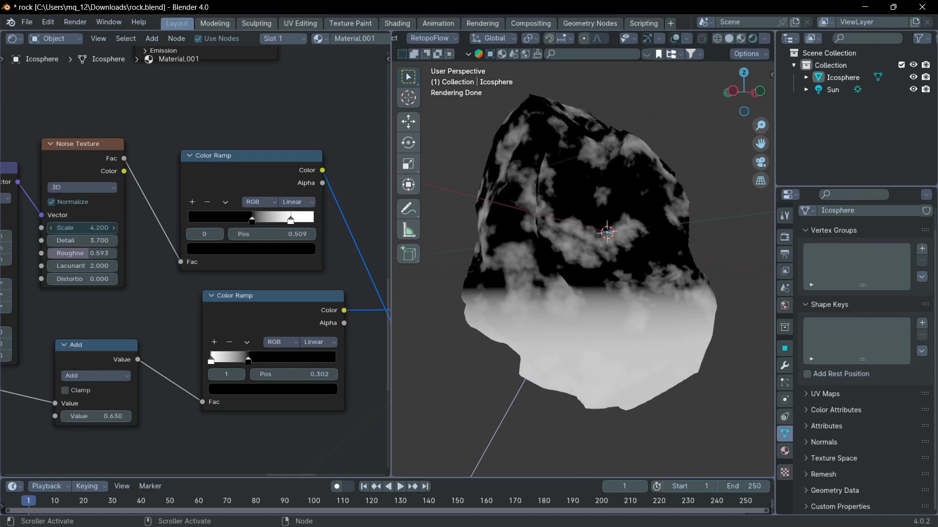
Reconnect the Mix Shader to the Material Output and inspect the moss transition on the shaded rock
{"action": "scroll", "coordinate": [201, 258], "scroll_direction": "down", "scroll_amount": 5}
{"action": "middle_click_drag", "start_coordinate": [383, 248], "coordinate": [259, 236]}
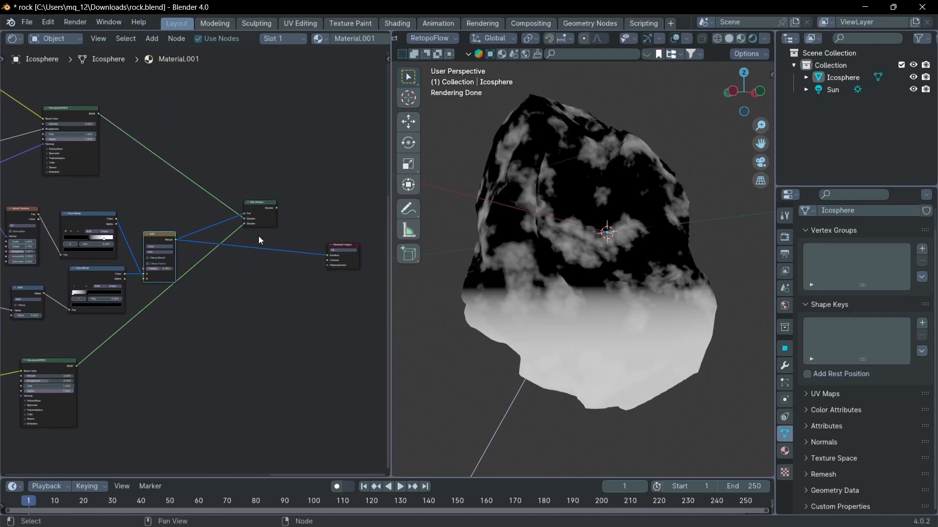
{"action": "left_click", "coordinate": [262, 205], "text": "ctrl+shift"}
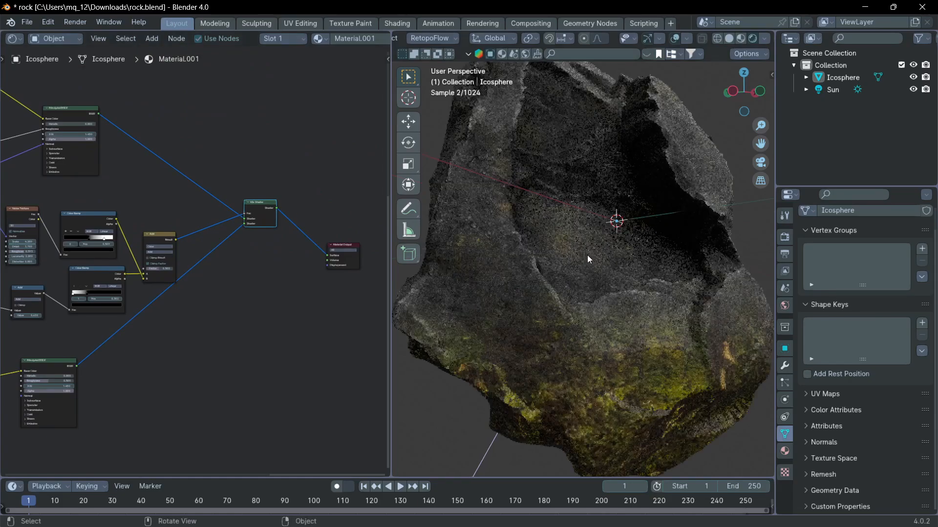
{"action": "middle_click_drag", "start_coordinate": [608, 265], "coordinate": [604, 286]}
{"action": "scroll", "coordinate": [581, 280], "scroll_direction": "down", "scroll_amount": 5}
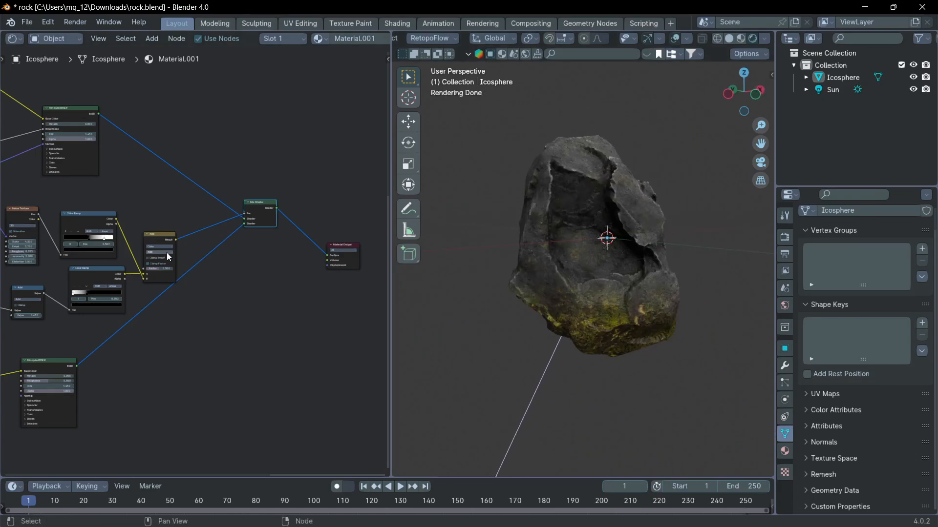
{"action": "scroll", "coordinate": [581, 215], "scroll_direction": "up", "scroll_amount": 3}
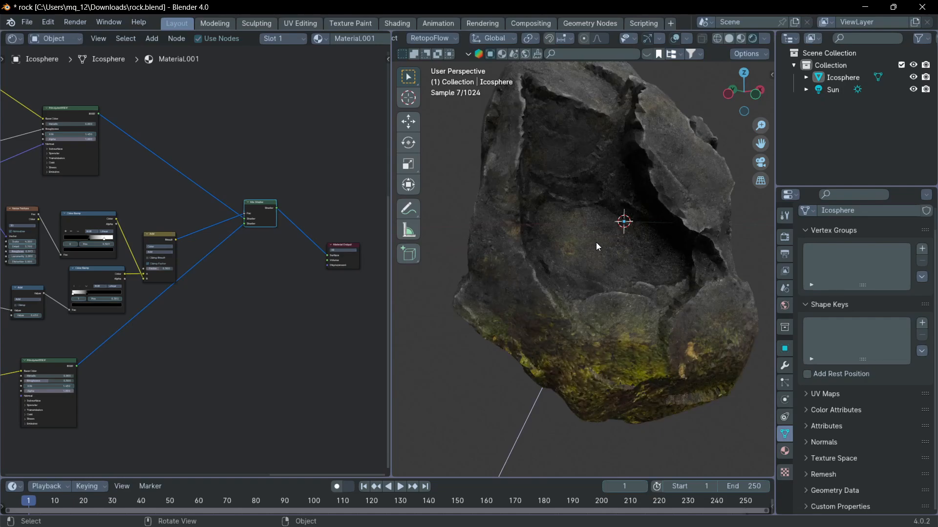
{"action": "middle_click_drag", "start_coordinate": [596, 242], "coordinate": [626, 223]}
{"action": "scroll", "coordinate": [115, 381], "scroll_direction": "down", "scroll_amount": 6}
Bring in the Moss01_2K_Normal.png texture and connect it through a Normal Map node to the Normal of the moss Principled BSDF
{"action": "middle_click_drag", "start_coordinate": [104, 383], "coordinate": [220, 254]}
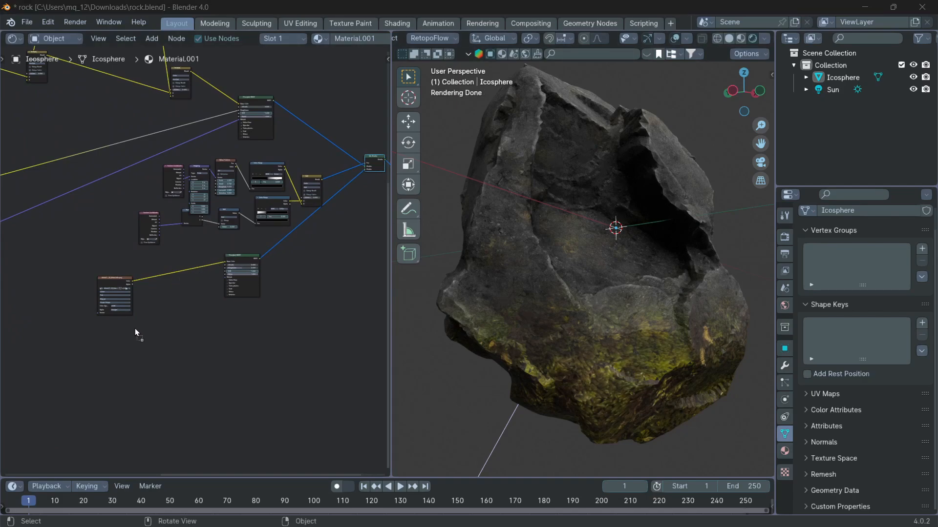
{"action": "scroll", "coordinate": [184, 327], "scroll_direction": "up", "scroll_amount": 3}
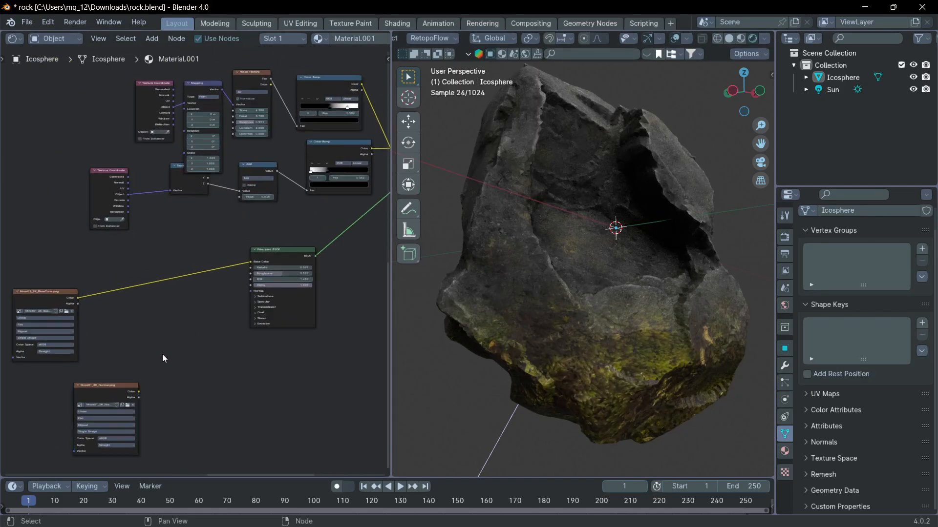
{"action": "key", "text": "shift+a"}
{"action": "left_click", "coordinate": [133, 352]}
{"action": "type", "text": "norm"}
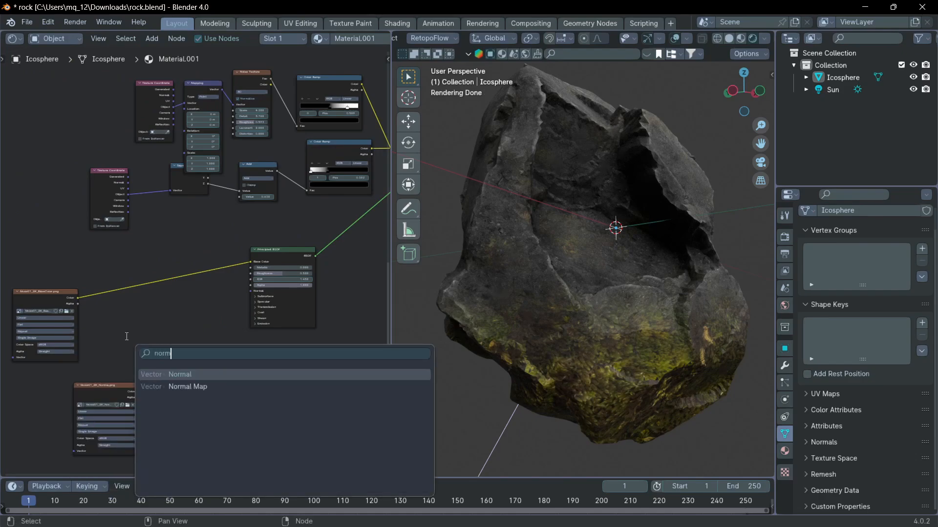
{"action": "left_click", "coordinate": [224, 386]}
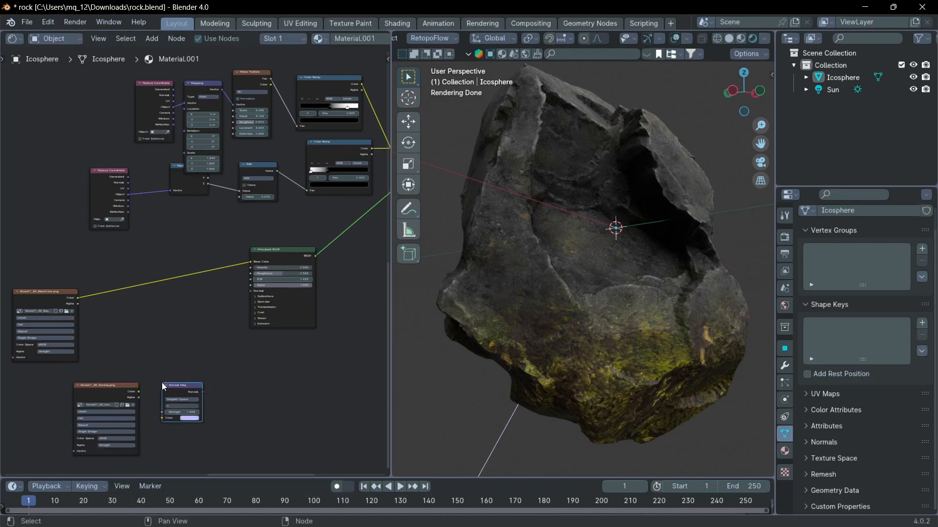
{"action": "left_click", "coordinate": [162, 383]}
{"action": "left_click_drag", "start_coordinate": [140, 390], "coordinate": [162, 419]}
{"action": "mouse_move", "coordinate": [203, 391]}
{"action": "left_mouse_down"}
{"action": "mouse_move", "coordinate": [238, 342]}
{"action": "mouse_move", "coordinate": [251, 292]}
{"action": "left_mouse_up"}
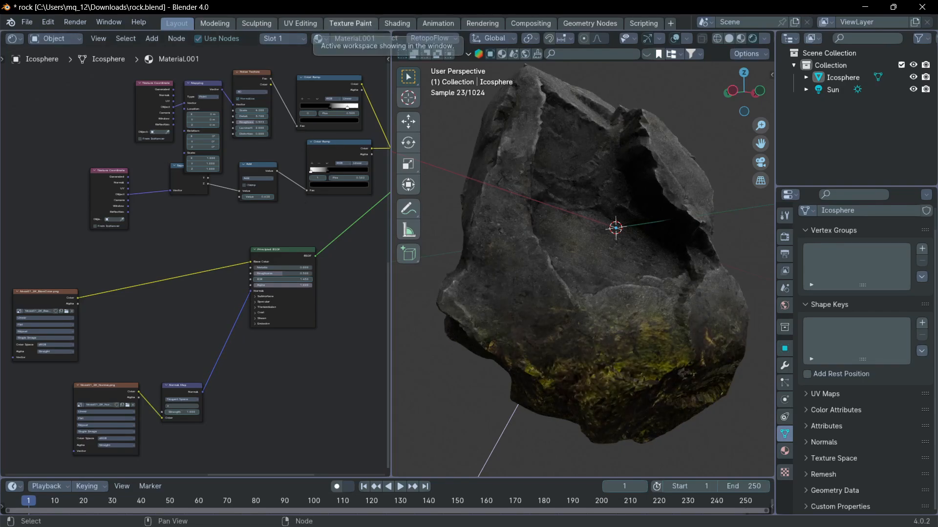
Bring in the Moss01_2K_Roughness.png texture and connect its Color to the Roughness of the moss Principled BSDF
{"action": "left_click_drag", "start_coordinate": [108, 314], "coordinate": [122, 325]}
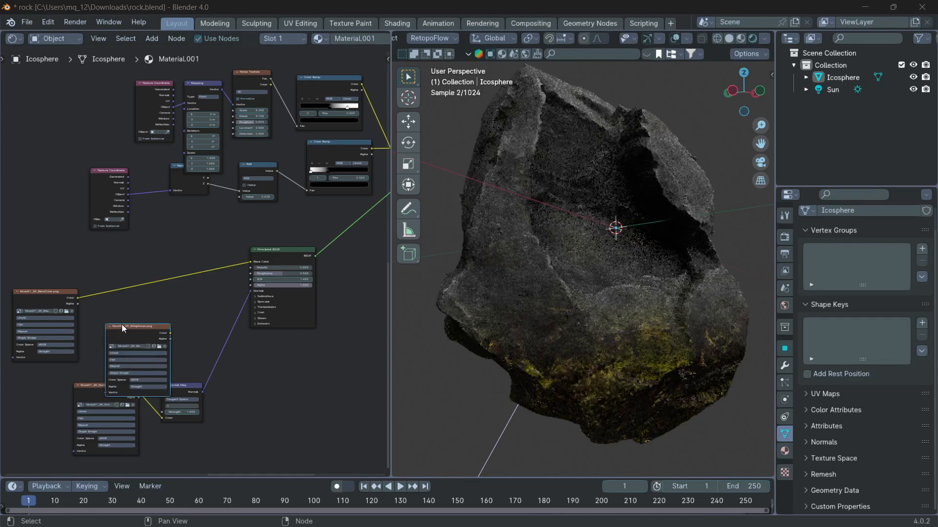
{"action": "scroll", "coordinate": [169, 371], "scroll_direction": "up", "scroll_amount": 3}
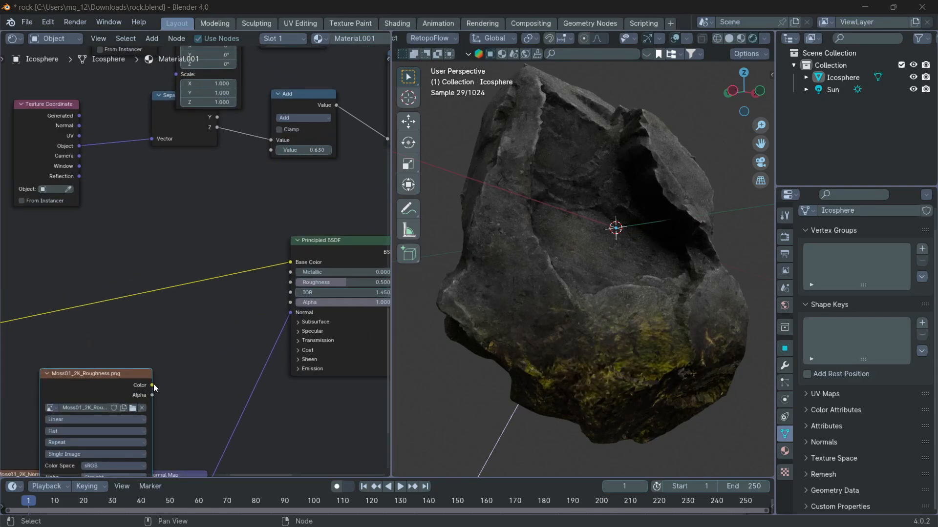
{"action": "left_click_drag", "start_coordinate": [152, 385], "coordinate": [290, 283]}
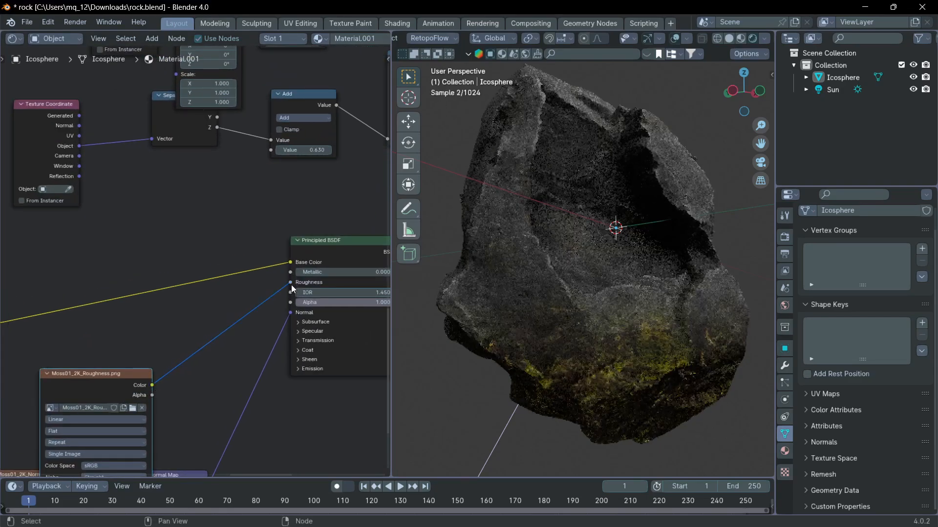
Insert a Hue/Saturation/Value node between the moss base color texture and the Principled BSDF's Base Color
{"action": "scroll", "coordinate": [594, 345], "scroll_direction": "down", "scroll_amount": 5}
{"action": "middle_click_drag", "start_coordinate": [598, 338], "coordinate": [315, 384]}
{"action": "scroll", "coordinate": [149, 368], "scroll_direction": "down", "scroll_amount": 2}
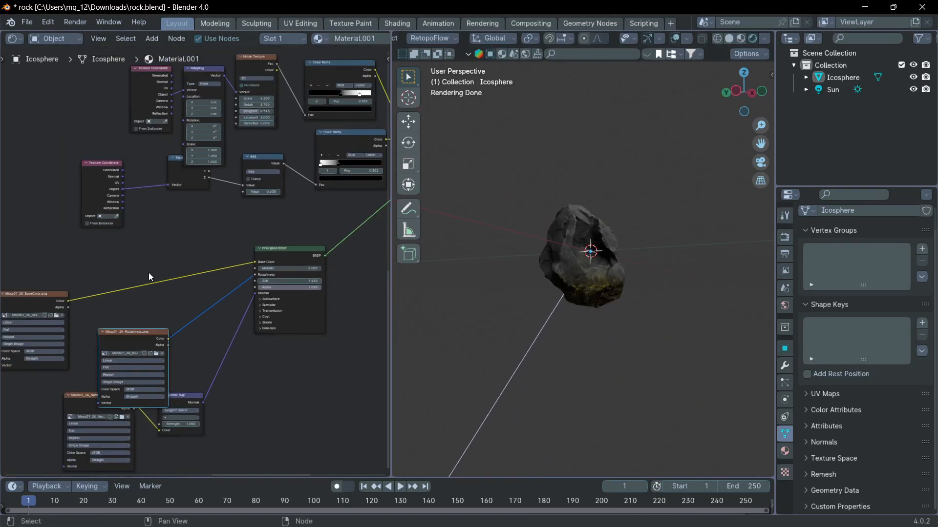
{"action": "key", "text": "shift+a"}
{"action": "left_click", "coordinate": [116, 262]}
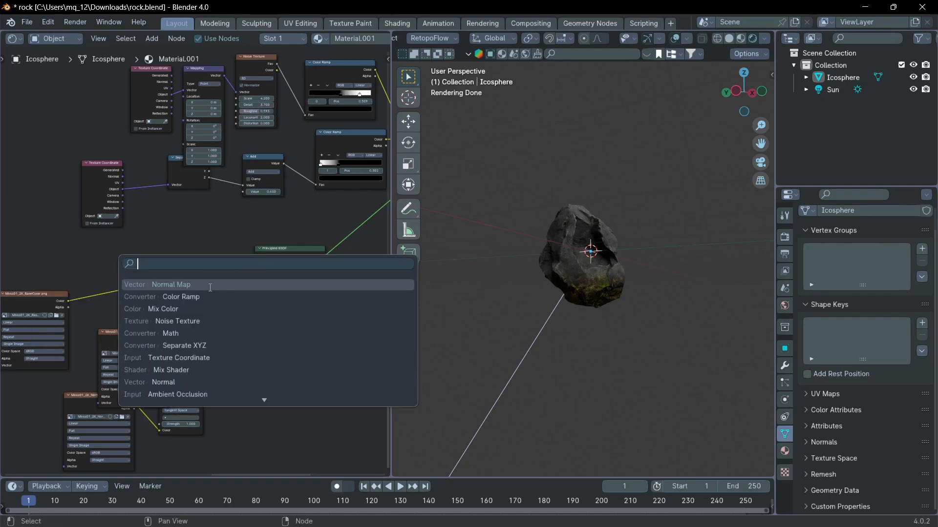
{"action": "type", "text": "hu"}
{"action": "left_click", "coordinate": [210, 287]}
{"action": "left_click", "coordinate": [132, 265]}
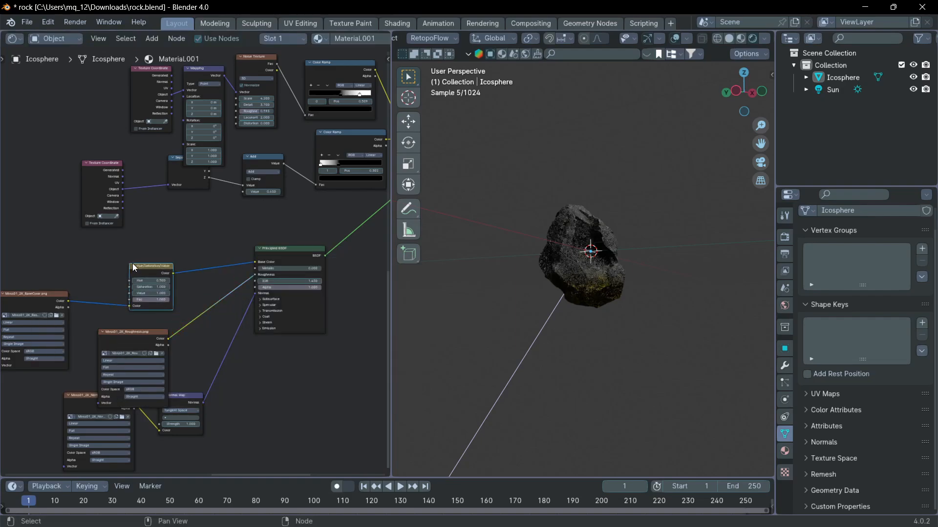
Set the Hue of the moss Hue/Saturation/Value node to 0.470 and check the moss color on the rock
{"action": "scroll", "coordinate": [136, 274], "scroll_direction": "up", "scroll_amount": 5}
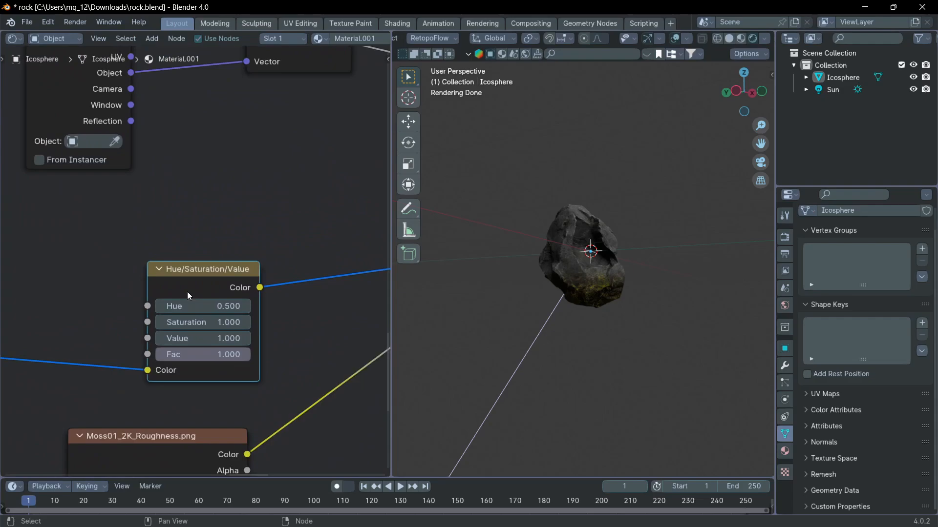
{"action": "scroll", "coordinate": [188, 295], "scroll_direction": "up", "scroll_amount": 3}
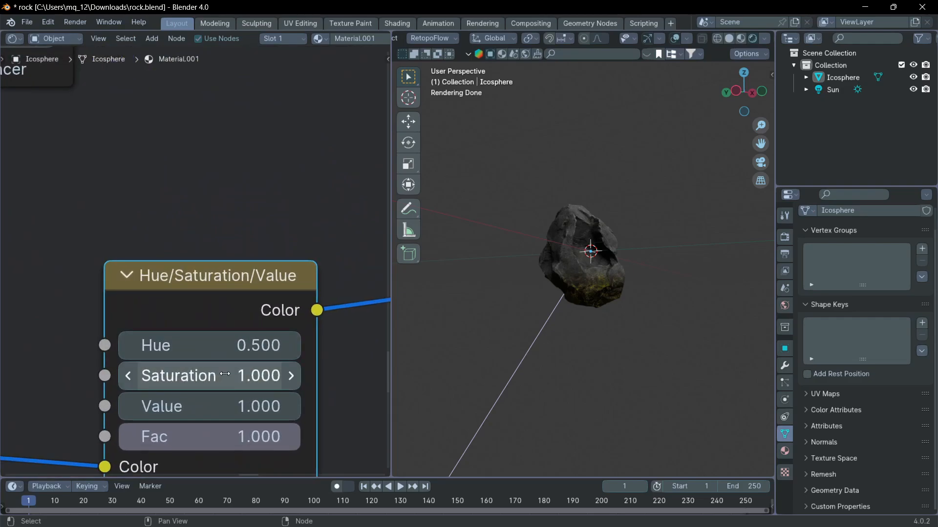
{"action": "scroll", "coordinate": [546, 317], "scroll_direction": "up", "scroll_amount": 5}
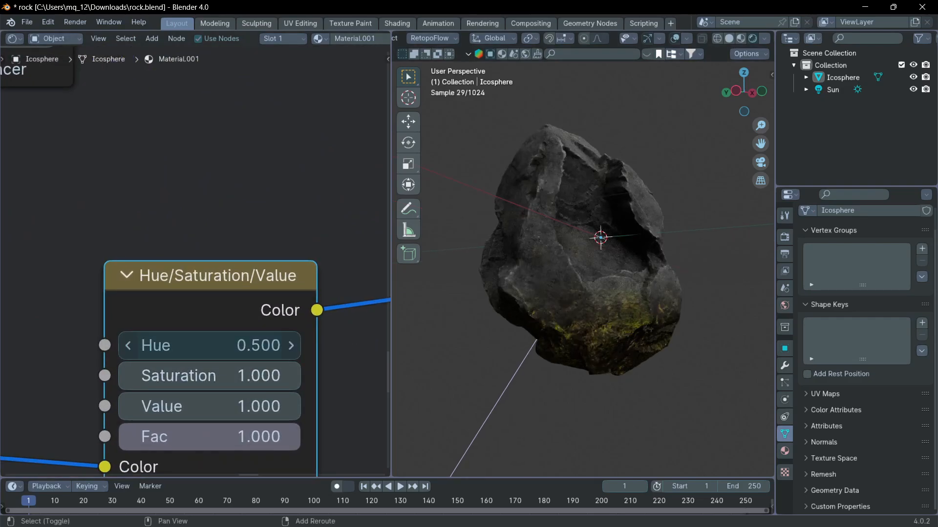
{"action": "mouse_move", "coordinate": [210, 345]}
{"action": "left_mouse_down"}
{"action": "mouse_move", "coordinate": [232, 345]}
{"action": "mouse_move", "coordinate": [203, 345]}
{"action": "left_mouse_up"}
{"action": "middle_click_drag", "start_coordinate": [581, 339], "coordinate": [560, 343]}
{"action": "scroll", "coordinate": [118, 341], "scroll_direction": "down", "scroll_amount": 2}
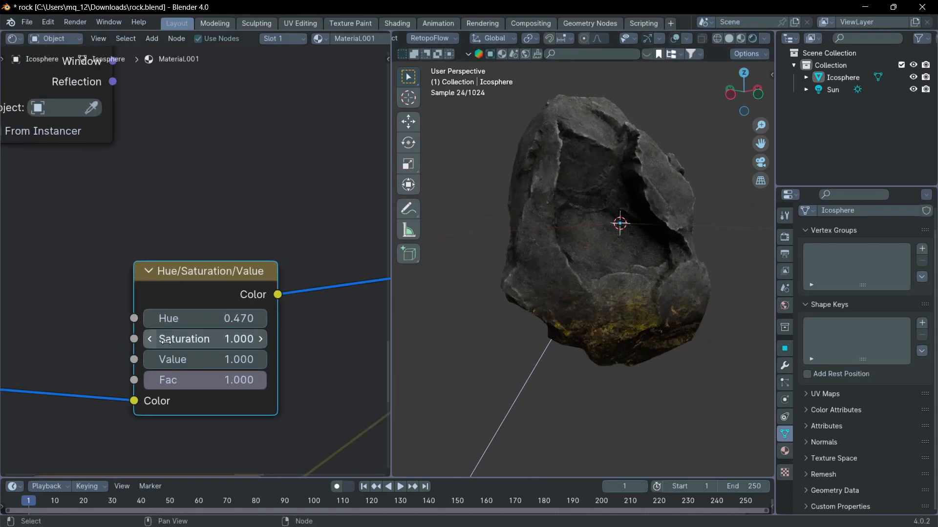
{"action": "scroll", "coordinate": [204, 336], "scroll_direction": "down", "scroll_amount": 8}
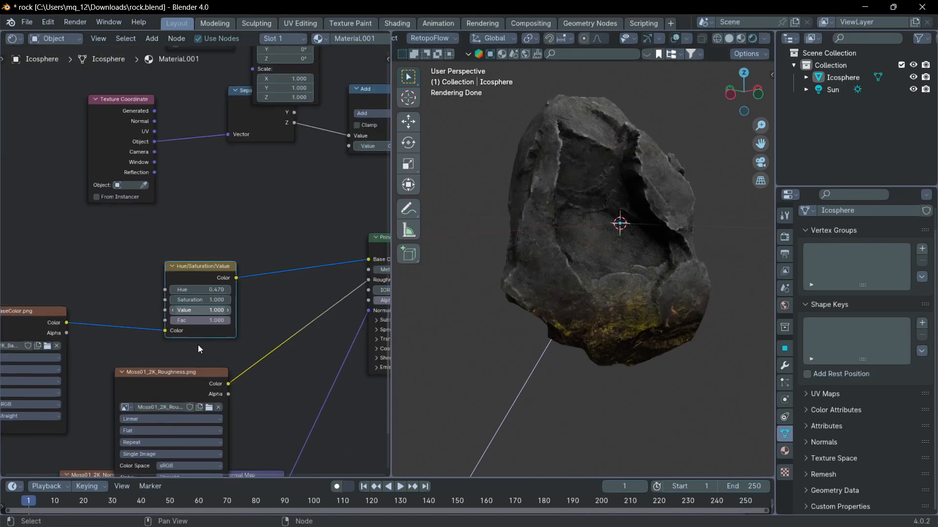
{"action": "scroll", "coordinate": [695, 341], "scroll_direction": "up", "scroll_amount": 4}
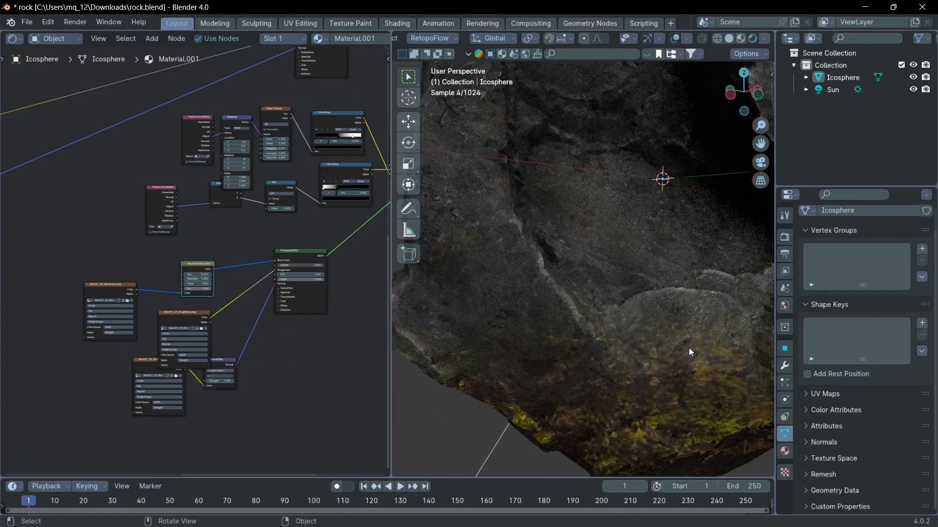
{"action": "scroll", "coordinate": [683, 356], "scroll_direction": "down", "scroll_amount": 5}
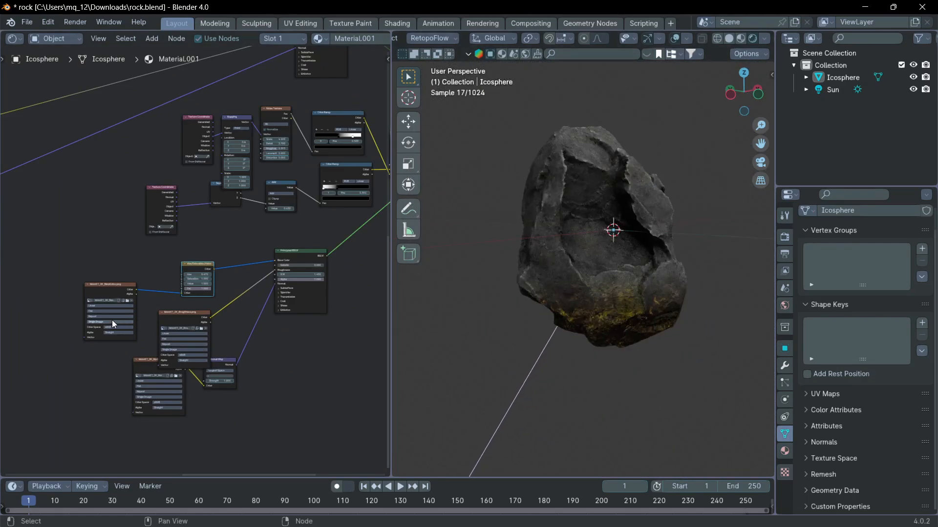
Select the moss roughness, normal and base color textures and give each its own Texture Coordinate and Mapping nodes
{"action": "scroll", "coordinate": [111, 320], "scroll_direction": "down", "scroll_amount": 2}
{"action": "middle_click_drag", "start_coordinate": [110, 322], "coordinate": [148, 309]}
{"action": "left_click", "coordinate": [223, 288]}
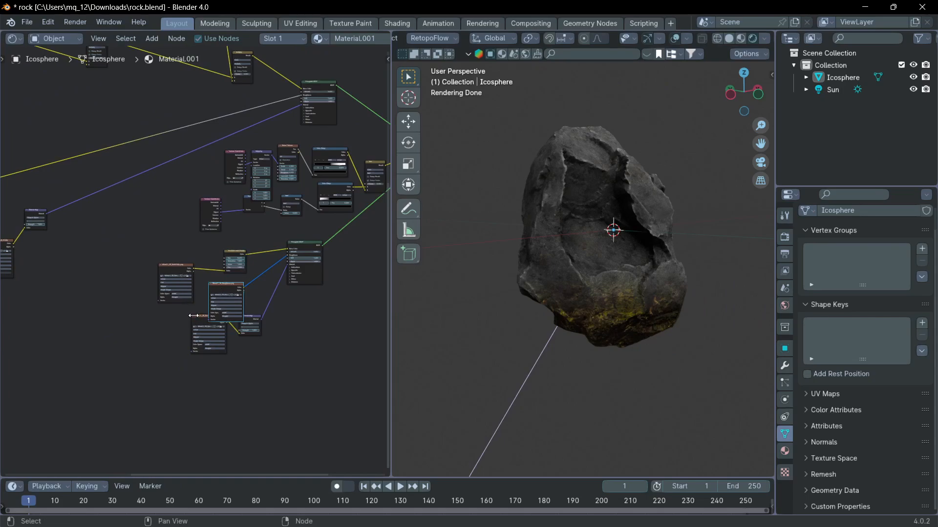
{"action": "scroll", "coordinate": [196, 342], "scroll_direction": "up", "scroll_amount": 2}
{"action": "left_click", "coordinate": [196, 348]}
{"action": "left_click", "coordinate": [152, 274]}
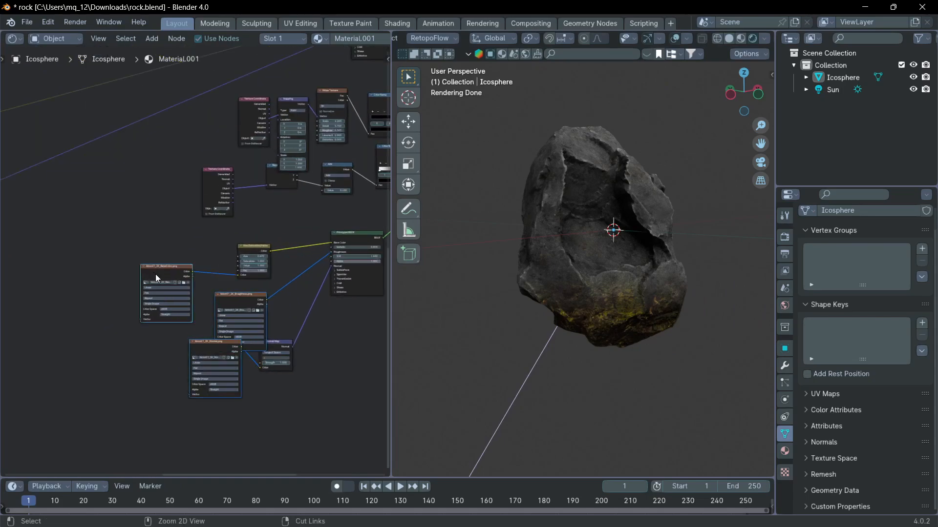
{"action": "key", "text": "ctrl+shift+t"}
{"action": "left_click", "coordinate": [689, 429]}
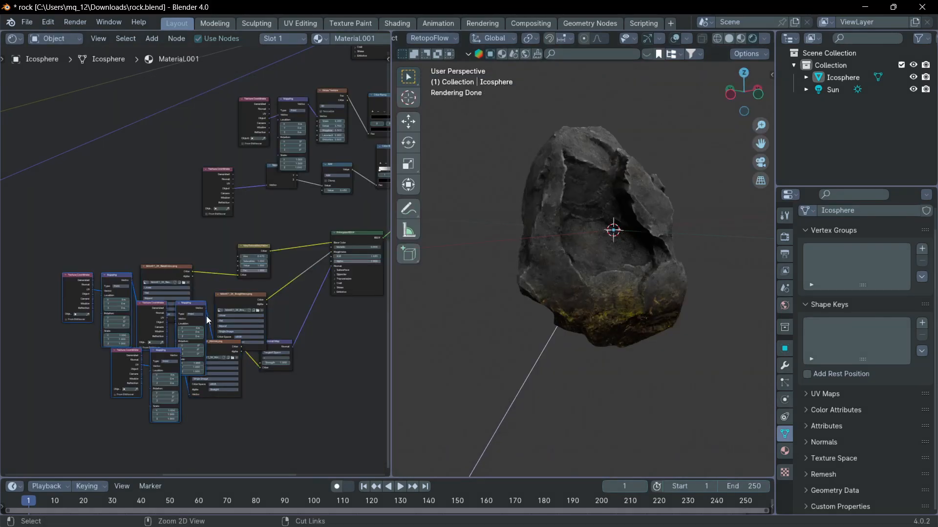
Delete the separate moss Texture Coordinate and Mapping nodes and add a single new pair to the moss base color texture
{"action": "key", "text": "x"}
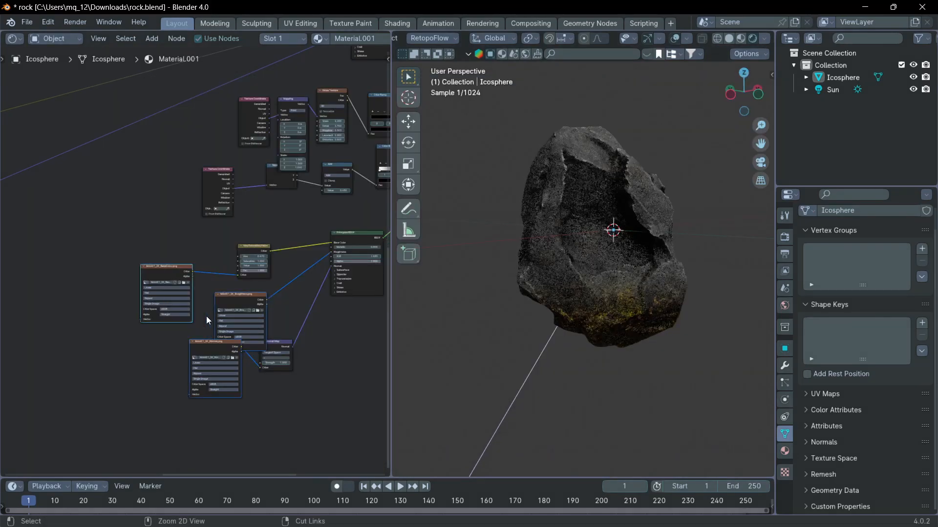
{"action": "left_click", "coordinate": [104, 344]}
{"action": "middle_click_drag", "start_coordinate": [87, 335], "coordinate": [125, 329], "text": "shift"}
{"action": "left_click", "coordinate": [196, 266]}
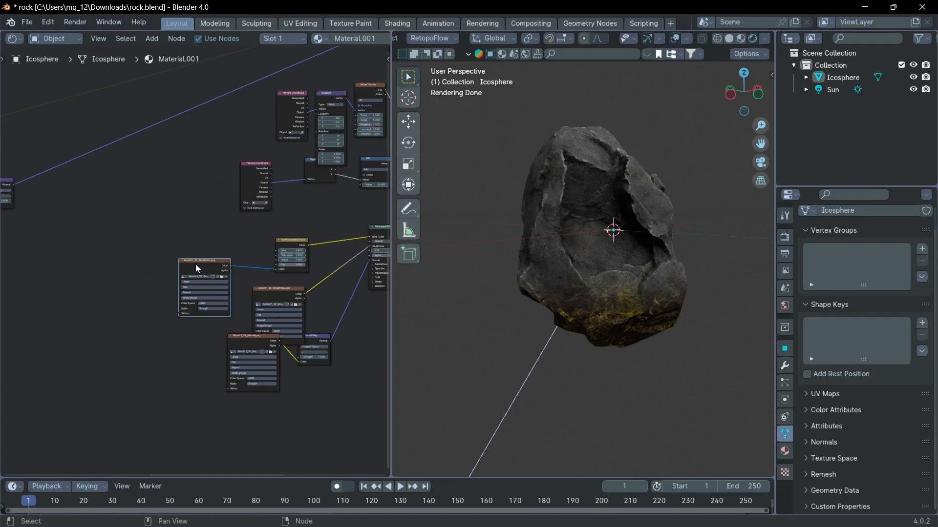
{"action": "key", "text": "ctrl+t"}
{"action": "scroll", "coordinate": [179, 313], "scroll_direction": "up", "scroll_amount": 3}
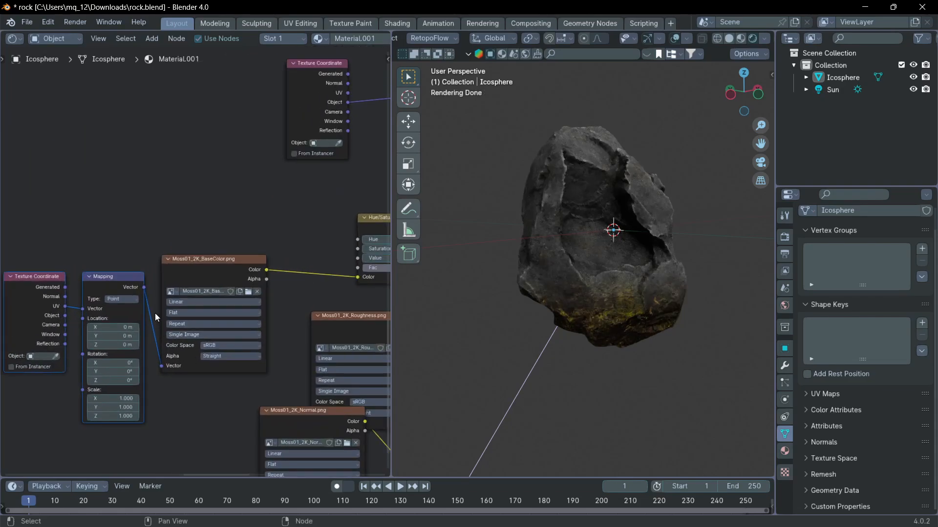
Connect the Mapping node's Vector output to the Vector inputs of the Moss01_2K_Roughness.png and Moss01_2K_Normal.png textures
{"action": "left_click_drag", "start_coordinate": [143, 288], "coordinate": [283, 392]}
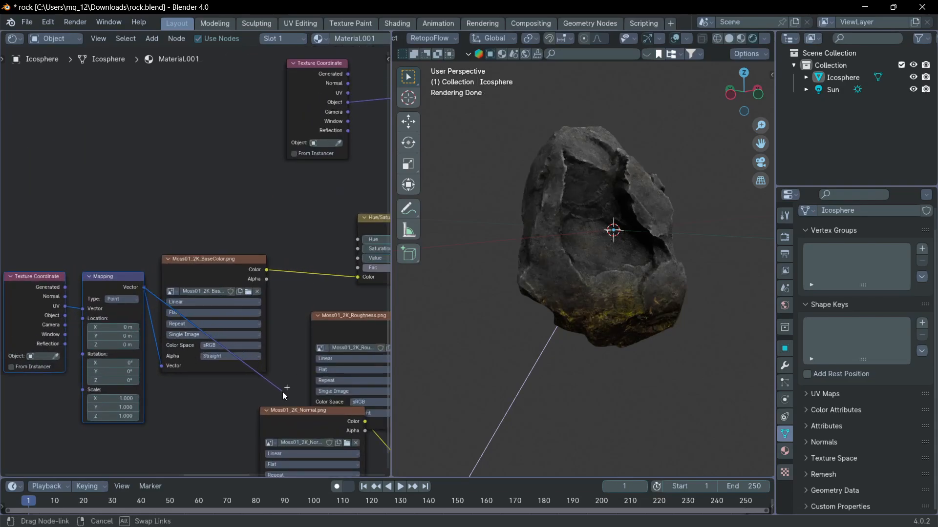
{"action": "left_click_drag", "start_coordinate": [174, 385], "coordinate": [176, 386]}
{"action": "right_click", "coordinate": [175, 386]}
{"action": "left_click_drag", "start_coordinate": [295, 412], "coordinate": [246, 405]}
{"action": "left_click_drag", "start_coordinate": [144, 219], "coordinate": [311, 355]}
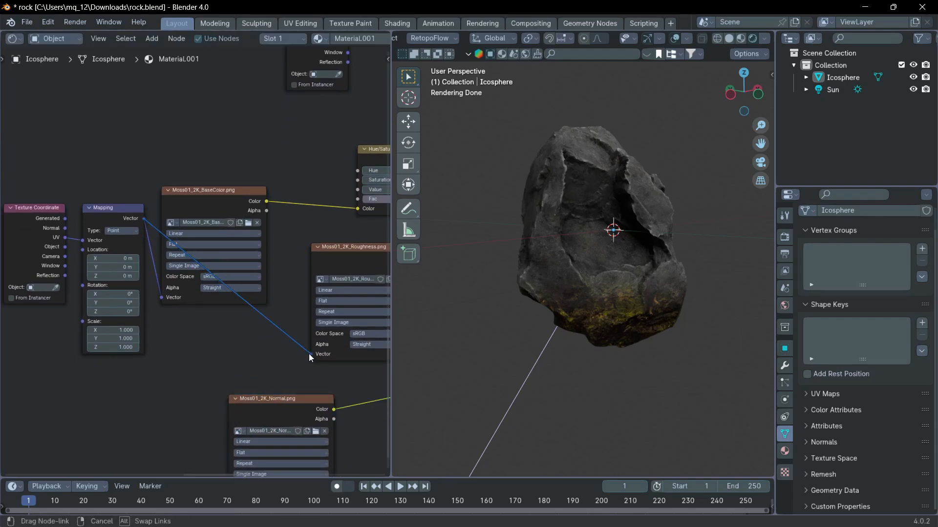
{"action": "left_click_drag", "start_coordinate": [145, 220], "coordinate": [229, 385]}
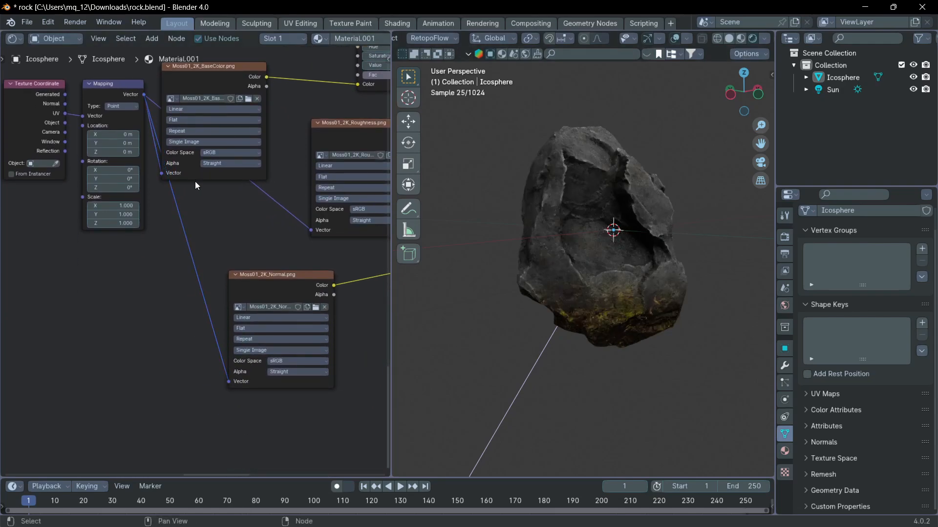
Set the moss Mapping node's Scale X and Y to 2 and check the moss tiling on the rock
{"action": "scroll", "coordinate": [195, 181], "scroll_direction": "up", "scroll_amount": 4}
{"action": "middle_click_drag", "start_coordinate": [90, 166], "coordinate": [203, 285]}
{"action": "scroll", "coordinate": [226, 301], "scroll_direction": "up", "scroll_amount": 3}
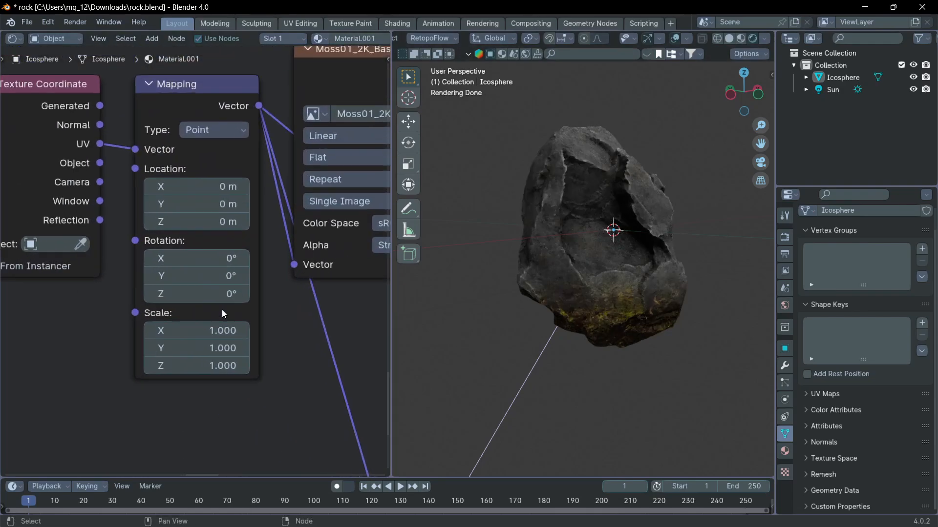
{"action": "left_click", "coordinate": [217, 327]}
{"action": "type", "text": "2"}
{"action": "key", "text": "Return"}
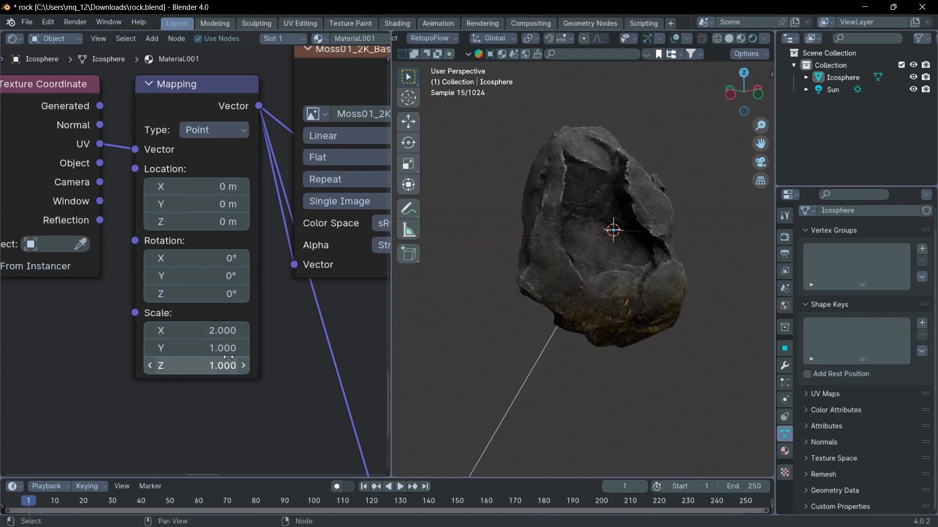
{"action": "left_click", "coordinate": [220, 348]}
{"action": "type", "text": "2"}
{"action": "key", "text": "Return"}
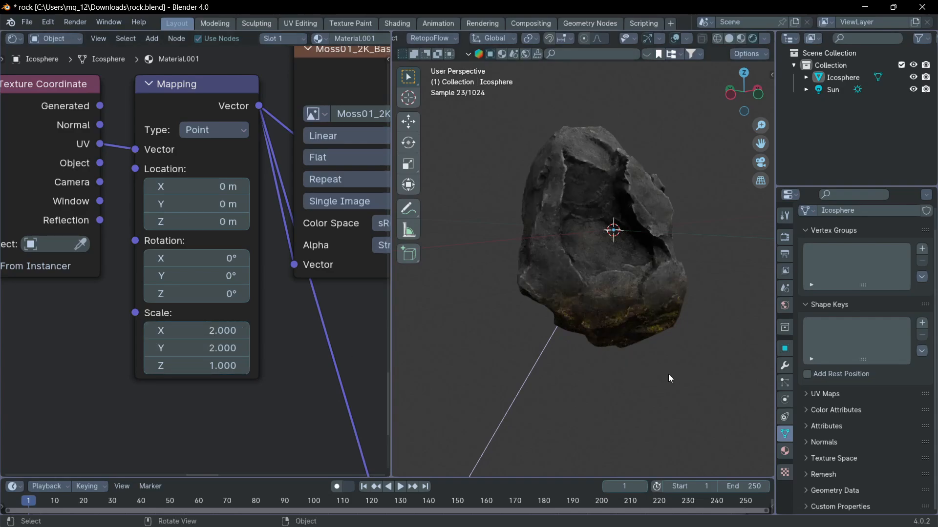
{"action": "scroll", "coordinate": [667, 373], "scroll_direction": "up", "scroll_amount": 5}
{"action": "scroll", "coordinate": [666, 371], "scroll_direction": "down", "scroll_amount": 6}
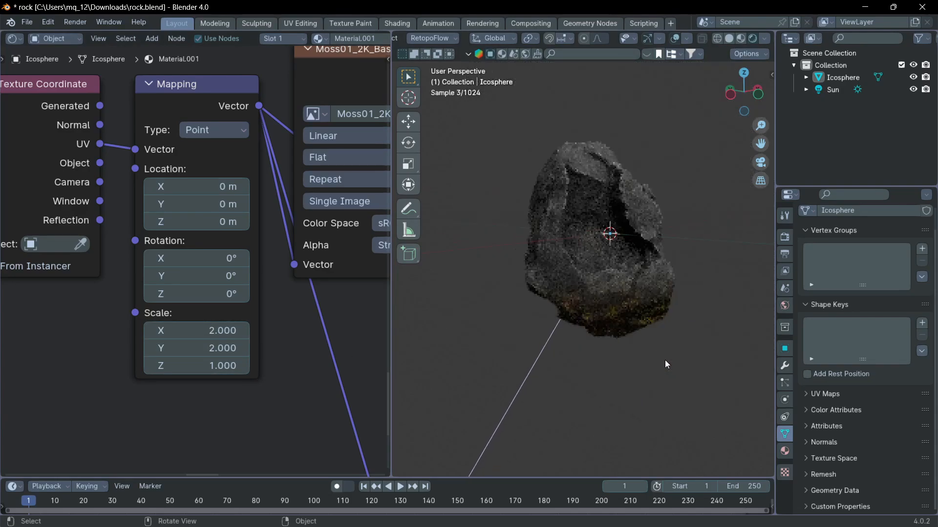
{"action": "middle_click_drag", "start_coordinate": [628, 328], "coordinate": [594, 292]}
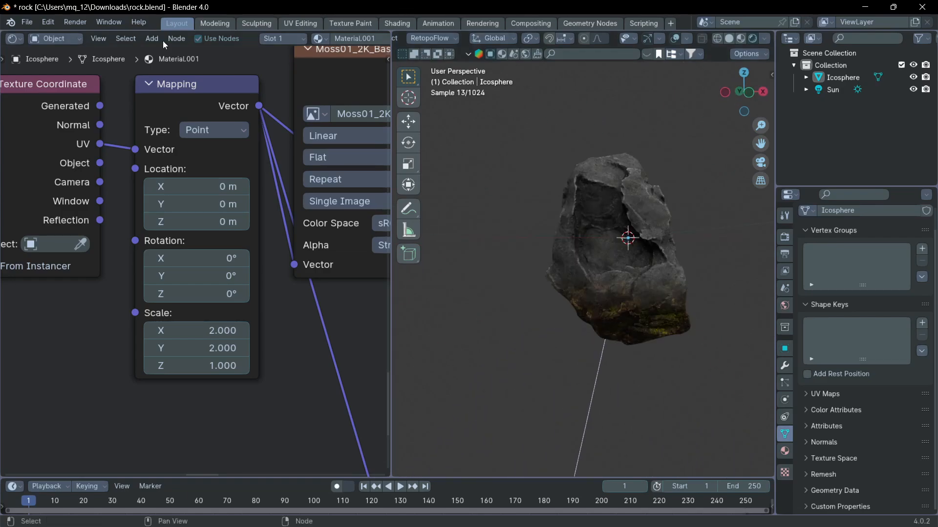
Expand the 3D viewport over the node editor and rotate the Sun light by about -146° around the global Z axis
{"action": "left_click_drag", "start_coordinate": [392, 37], "coordinate": [344, 74]}
{"action": "scroll", "coordinate": [457, 234], "scroll_direction": "down", "scroll_amount": 4}
{"action": "middle_click_drag", "start_coordinate": [432, 228], "coordinate": [527, 314]}
{"action": "left_click", "coordinate": [338, 322]}
{"action": "key", "text": "r"}
{"action": "key", "text": "z"}
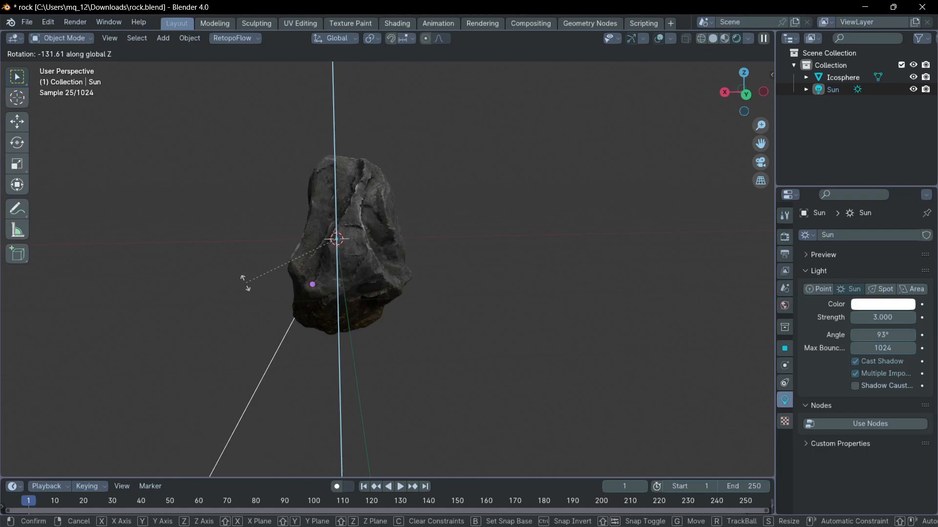
{"action": "left_click", "coordinate": [195, 259]}
Rotate the Sun light around the global Z axis by about -116° and again by about -103°
{"action": "middle_click_drag", "start_coordinate": [360, 280], "coordinate": [428, 293]}
{"action": "key", "text": "r"}
{"action": "key", "text": "z"}
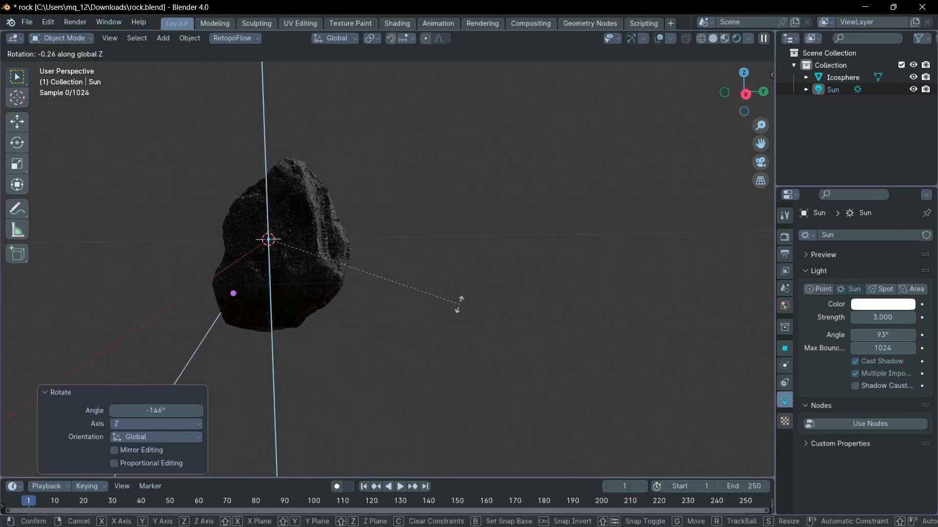
{"action": "left_click", "coordinate": [219, 289]}
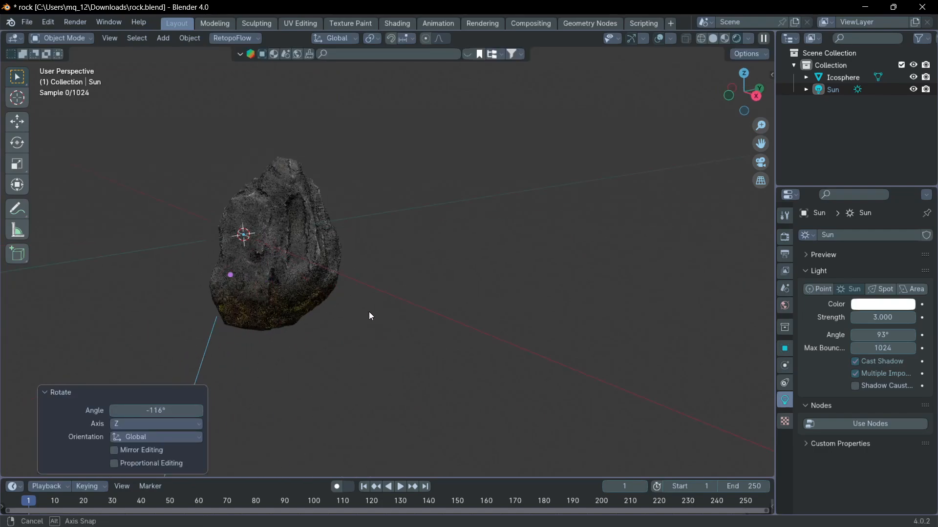
{"action": "middle_click_drag", "start_coordinate": [368, 312], "coordinate": [464, 282]}
{"action": "key", "text": "r"}
{"action": "key", "text": "z"}
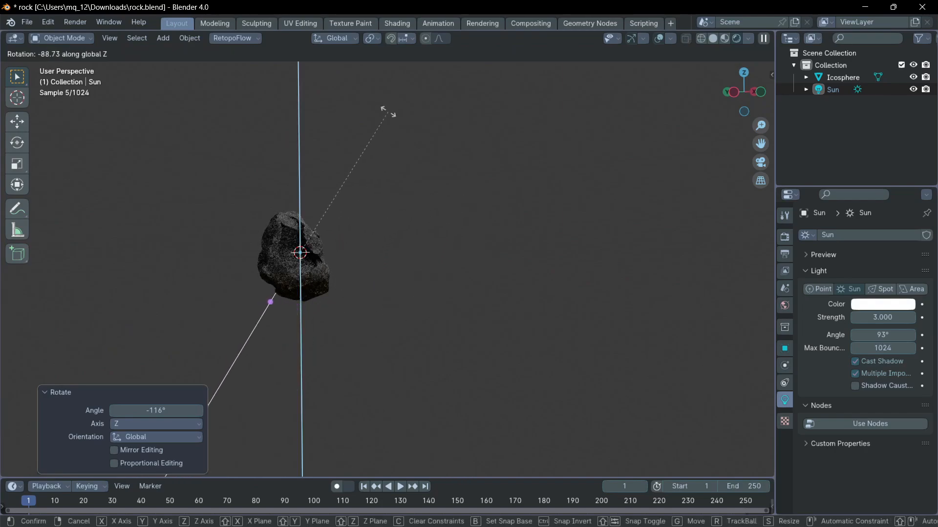
{"action": "left_click", "coordinate": [361, 110]}
Examine the finished rock and its mossy base from several angles and distances in the rendered view
{"action": "scroll", "coordinate": [344, 277], "scroll_direction": "up", "scroll_amount": 6}
{"action": "scroll", "coordinate": [377, 261], "scroll_direction": "down", "scroll_amount": 5}
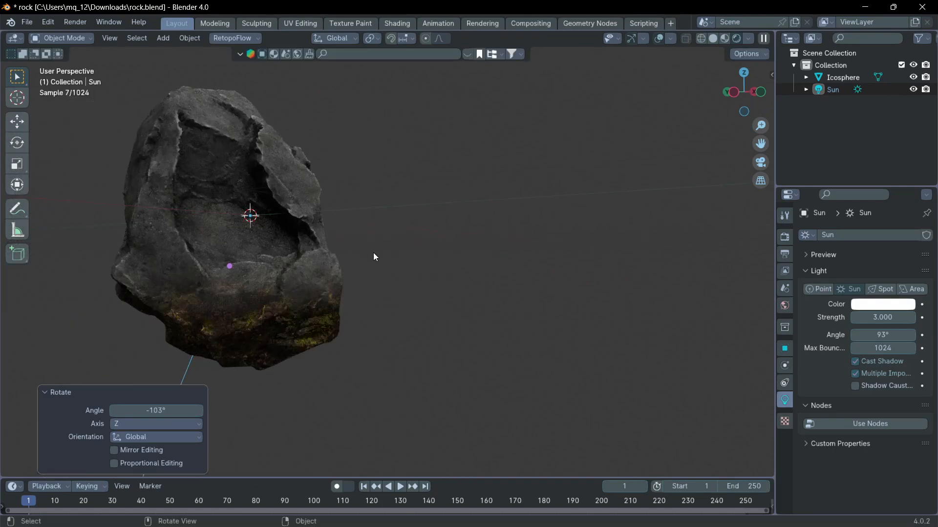
{"action": "middle_click_drag", "start_coordinate": [393, 251], "coordinate": [432, 275]}
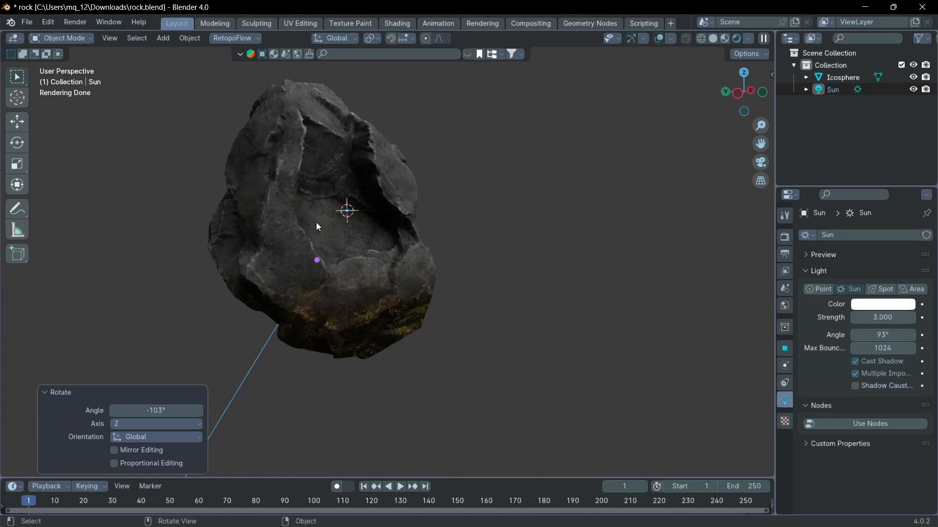
{"action": "middle_click_drag", "start_coordinate": [392, 231], "coordinate": [399, 260]}
{"action": "scroll", "coordinate": [400, 260], "scroll_direction": "up", "scroll_amount": 4}
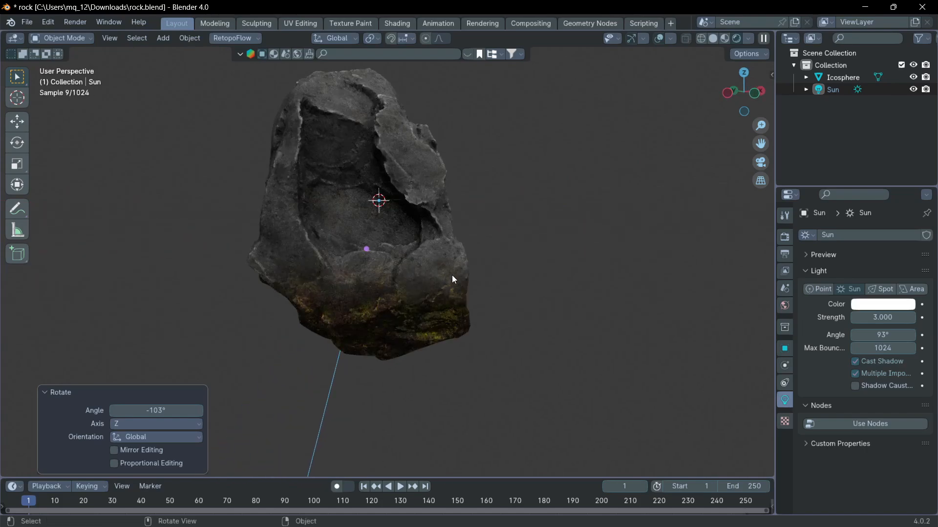
{"action": "scroll", "coordinate": [452, 277], "scroll_direction": "down", "scroll_amount": 1}
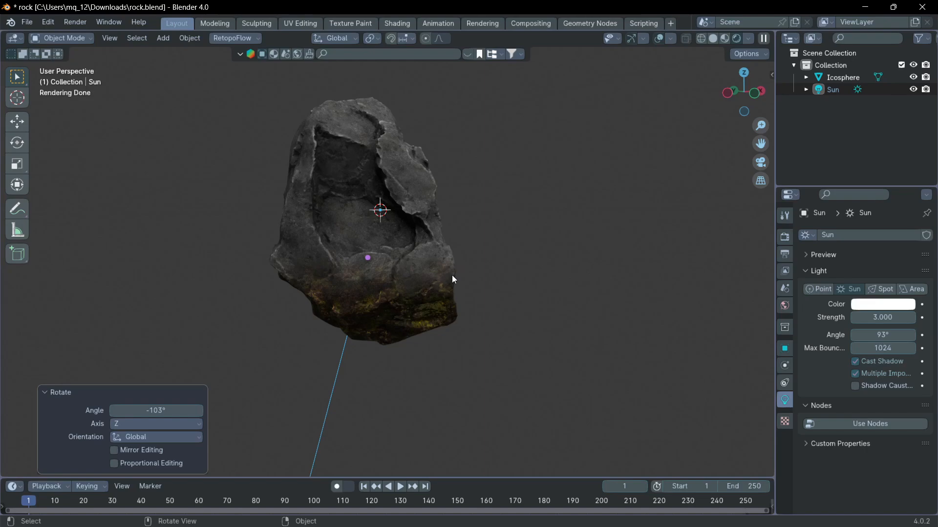
{"action": "middle_click_drag", "start_coordinate": [452, 275], "coordinate": [468, 268]}
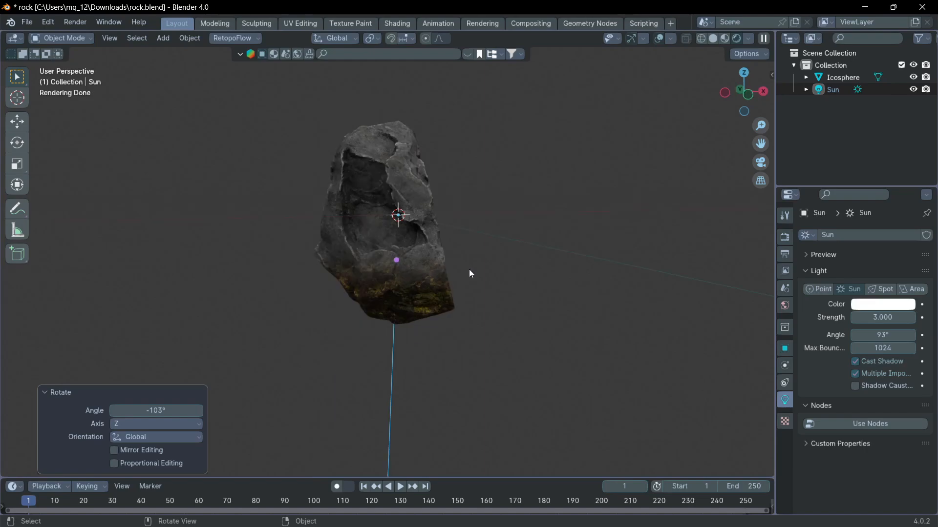
{"action": "middle_click_drag", "start_coordinate": [455, 266], "coordinate": [478, 248]}
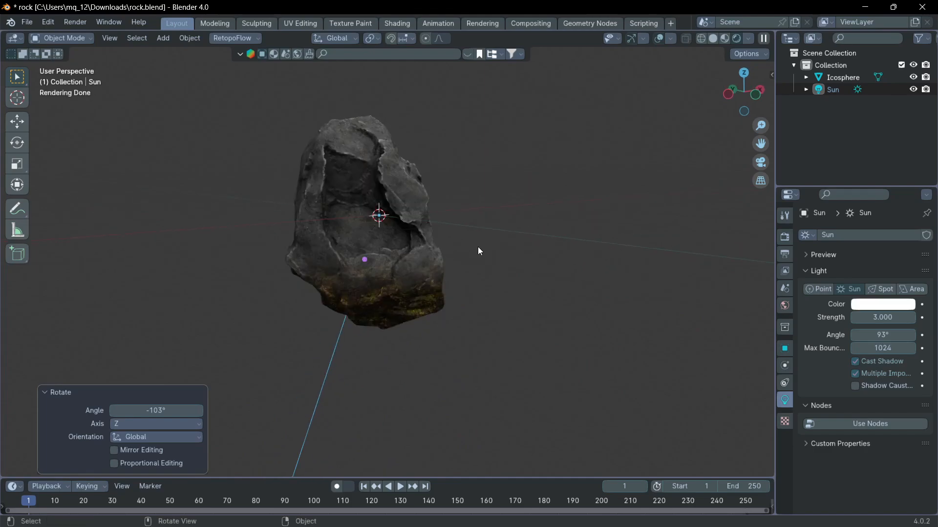